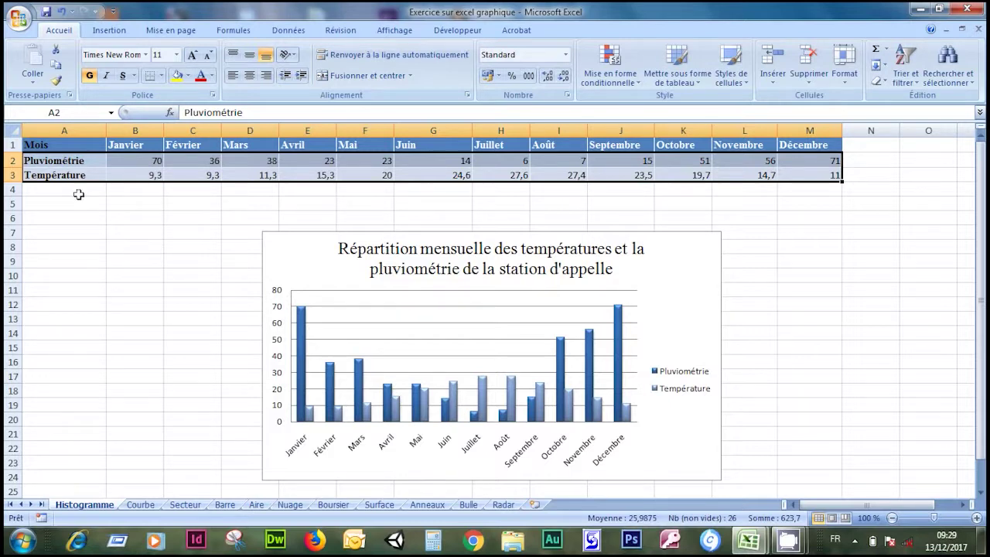
Step: Select the month headers and rainfall row, then the column chart on Histogramme
click(120, 264)
mouse_move(54, 144)
mouse_down()
mouse_move(799, 161)
mouse_move(809, 175)
mouse_up()
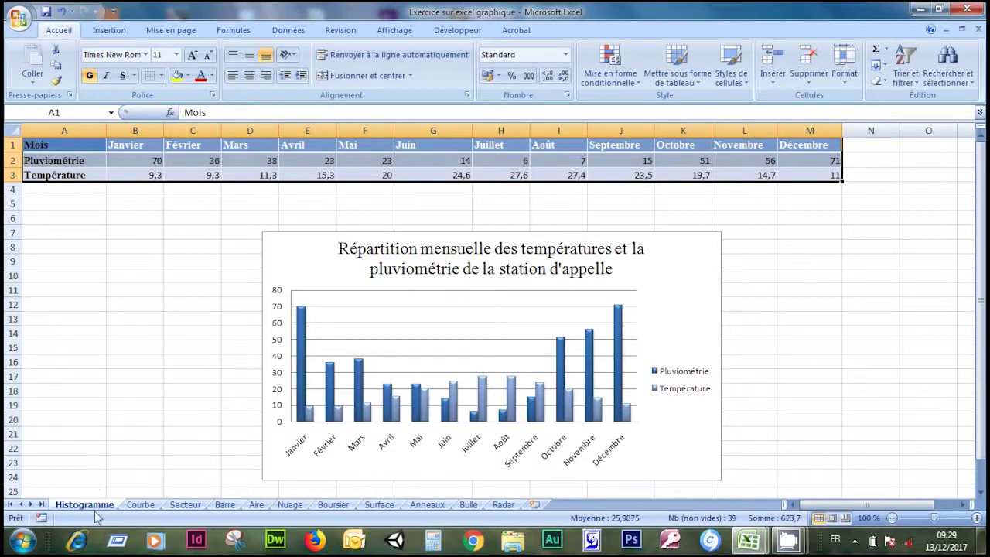
click(135, 418)
click(309, 278)
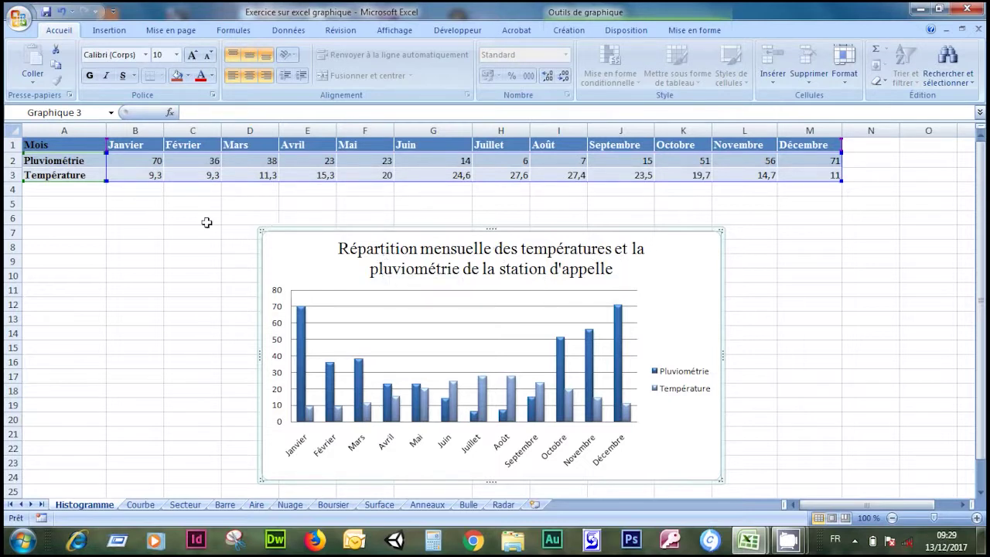
Step: Reselect the rainfall values row and the Janvier header, then move to the Courbe sheet
click(80, 204)
drag(79, 160, 834, 173)
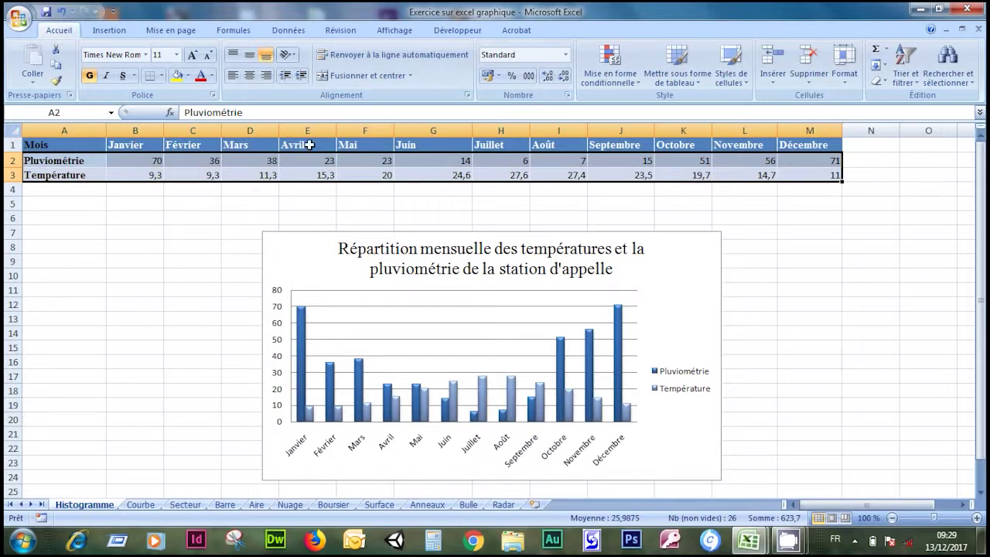
click(132, 144)
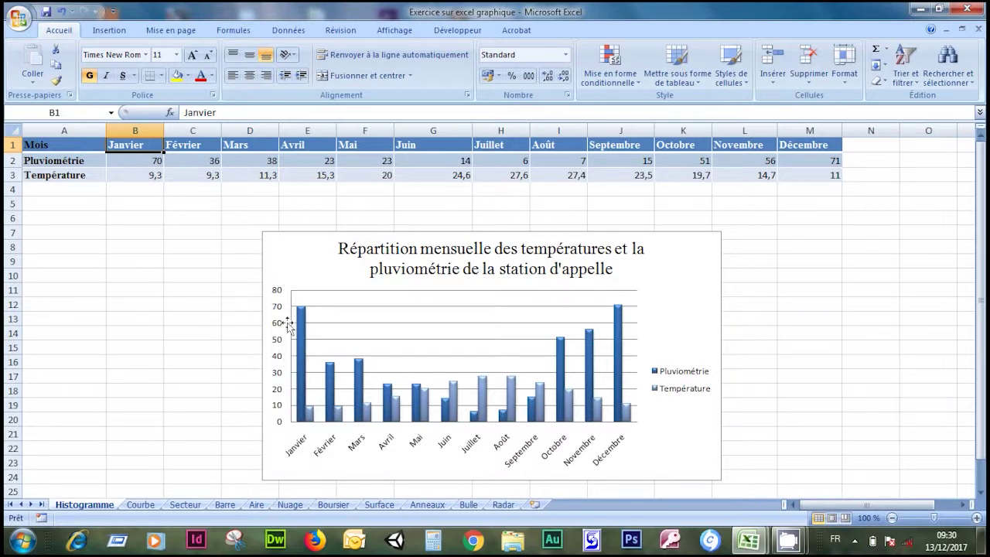
click(139, 504)
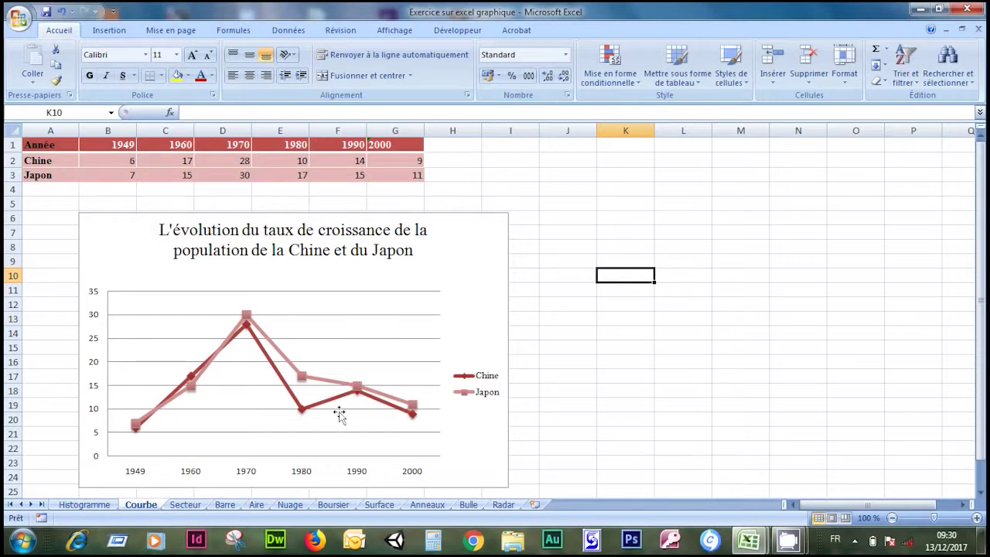
Step: Select the population line chart and the Chine and Japon data rows
click(472, 311)
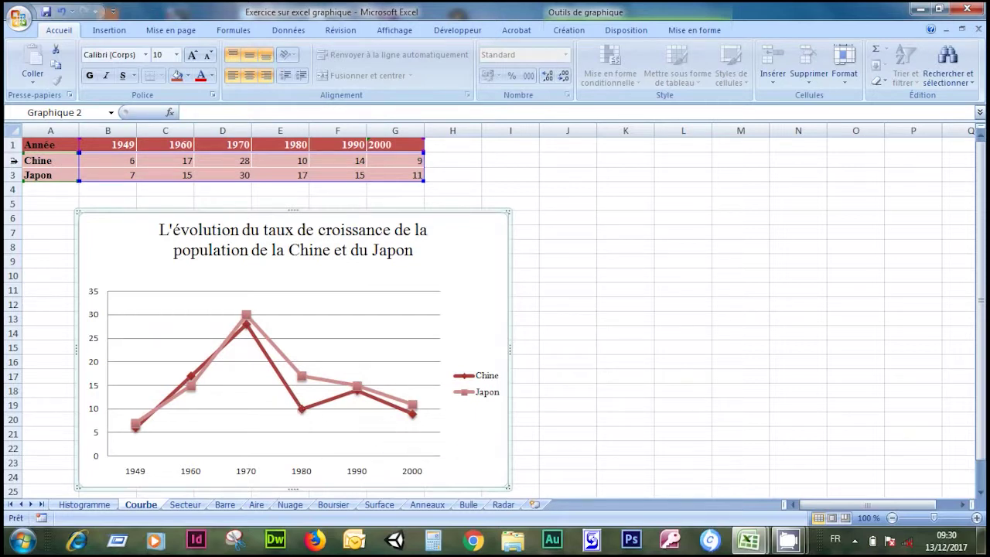
drag(43, 162, 418, 161)
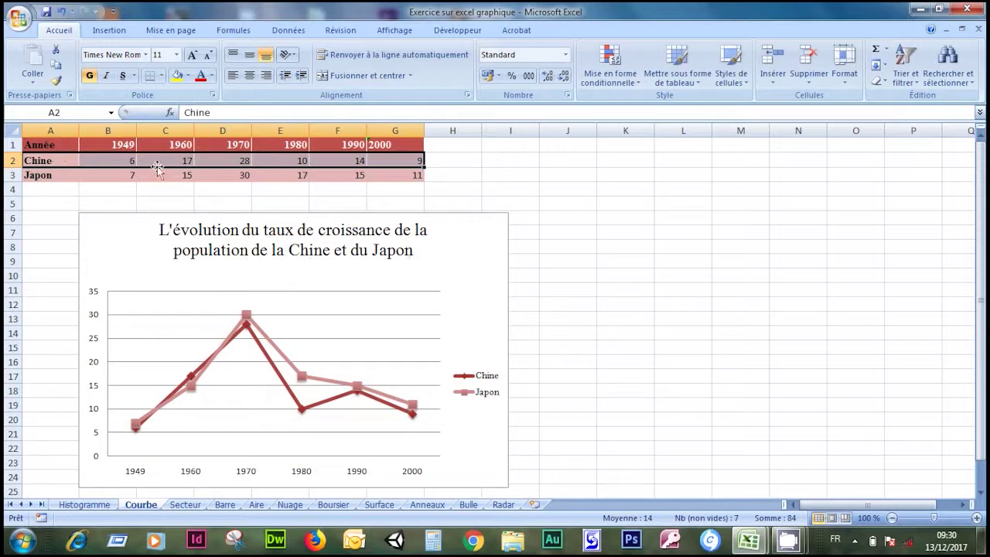
drag(47, 175, 395, 175)
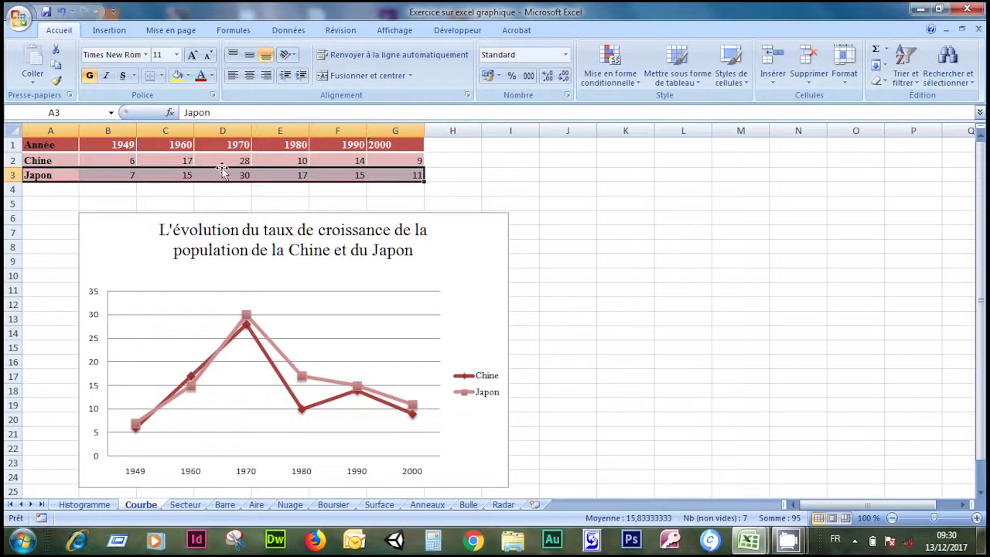
click(109, 240)
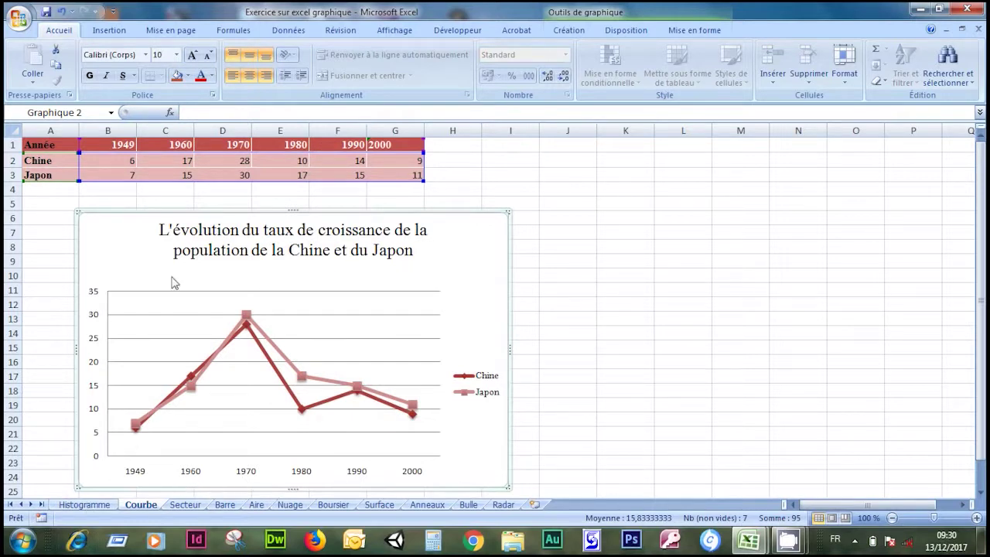
Step: Step through the year headers from 1949 to 2000, then move to the Secteur sheet
click(102, 144)
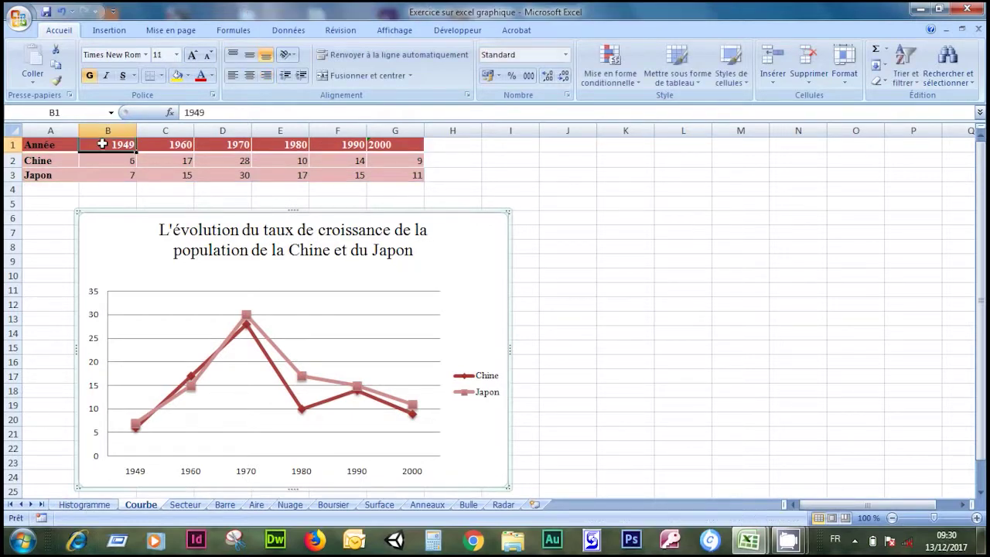
click(168, 147)
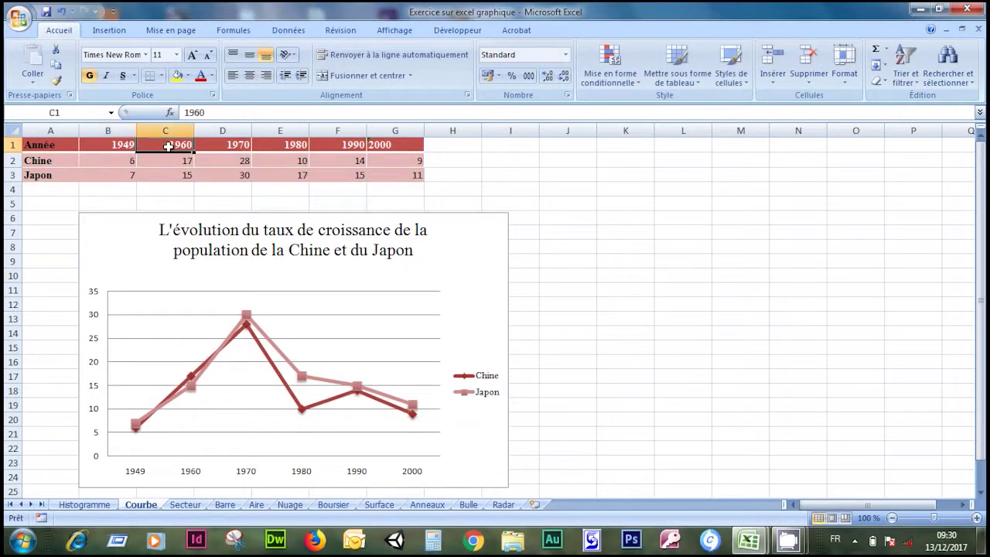
click(222, 149)
click(279, 146)
click(337, 145)
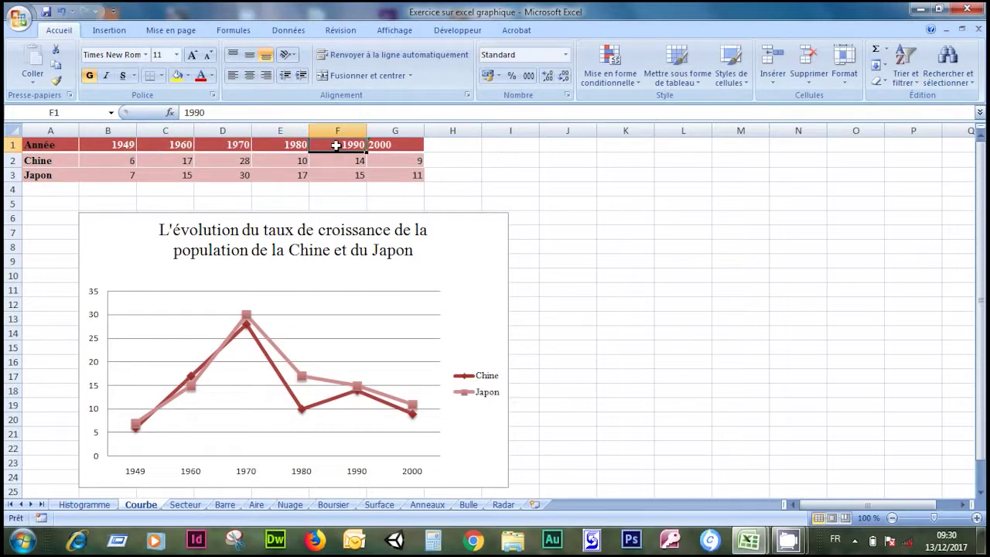
click(375, 145)
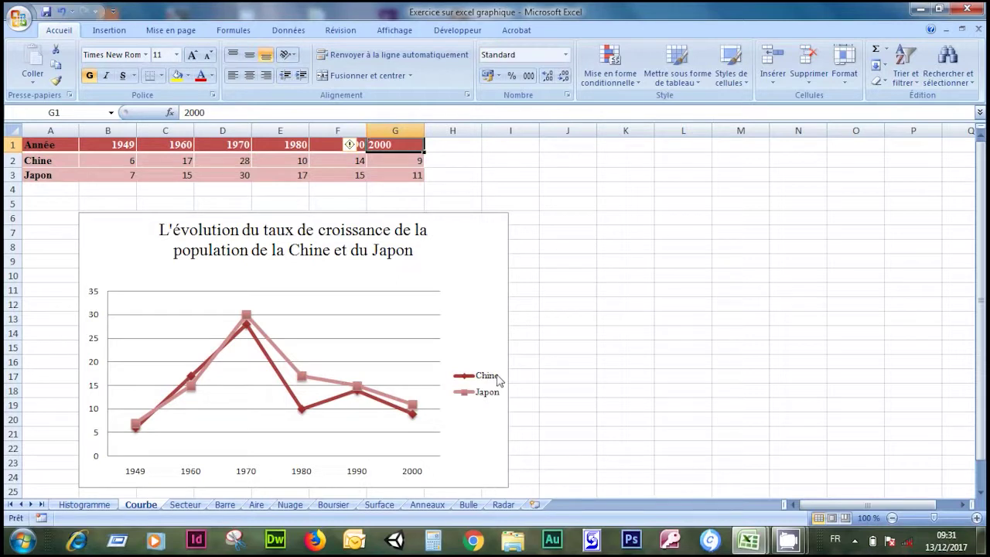
click(183, 505)
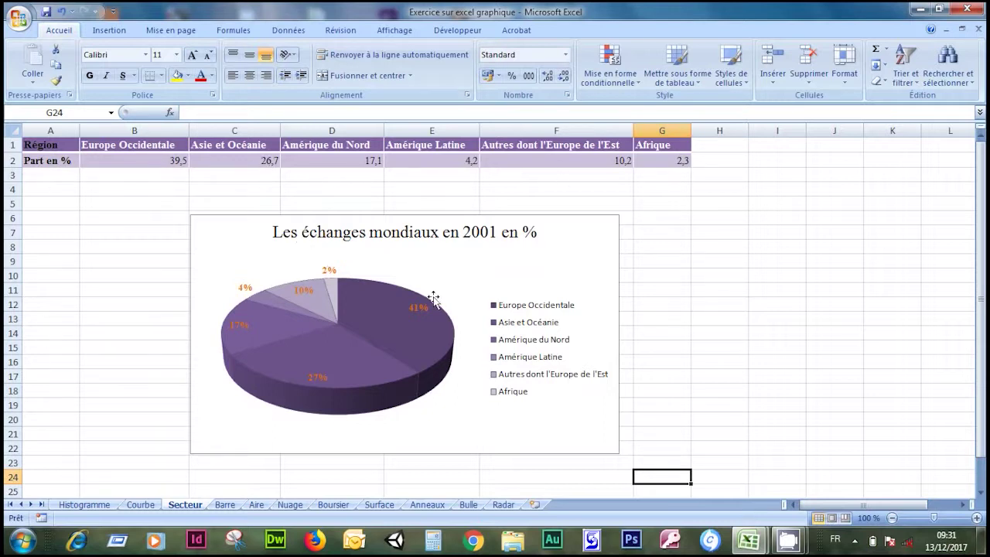
click(104, 147)
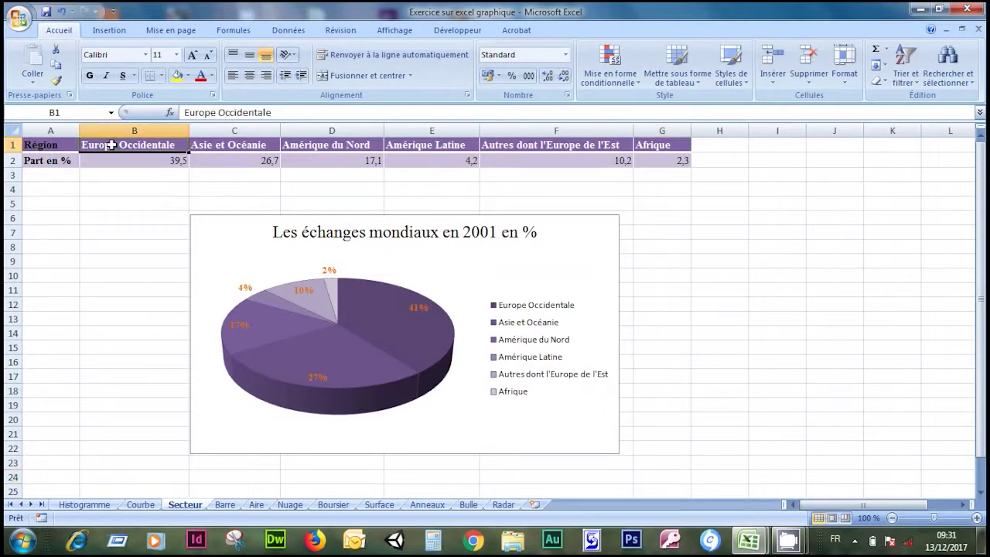
click(232, 150)
click(318, 143)
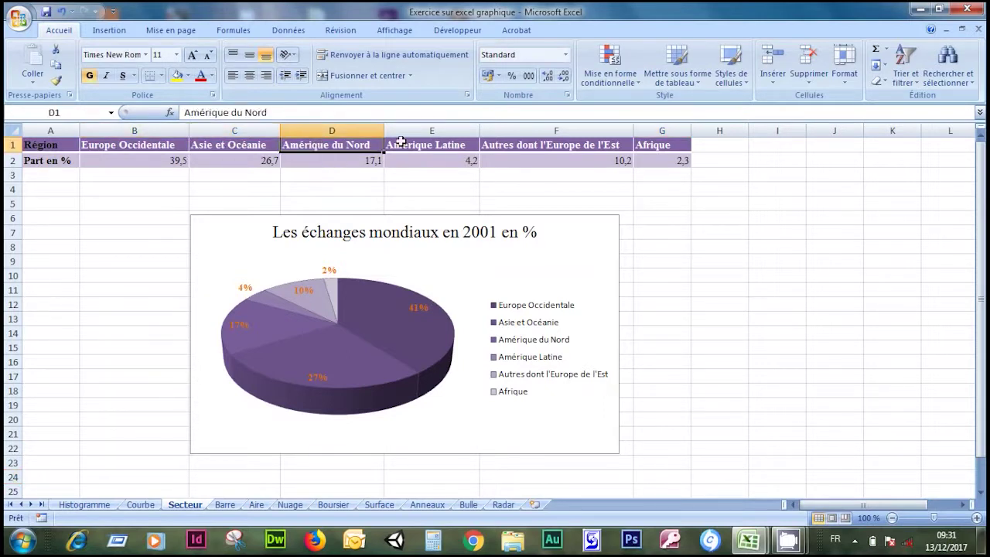
click(431, 147)
click(577, 147)
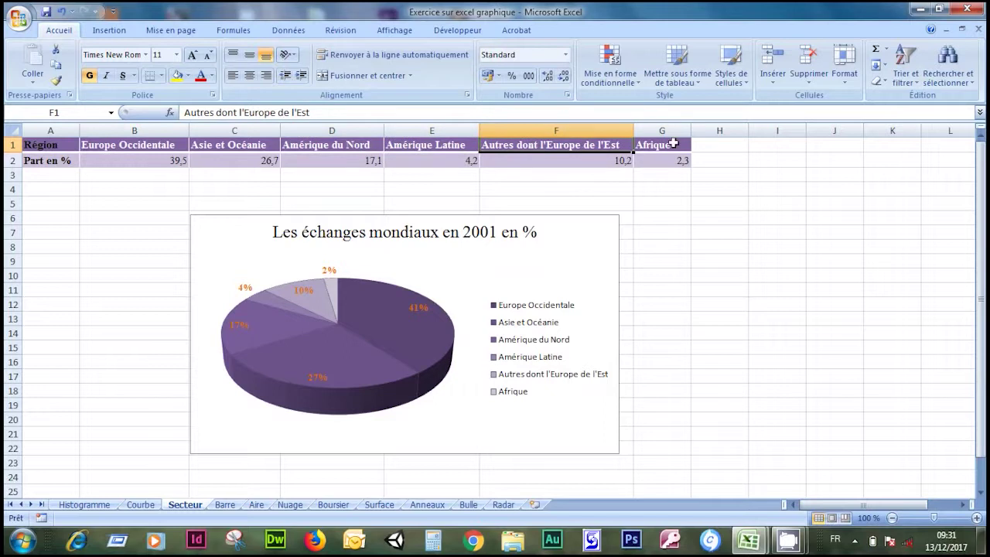
click(674, 143)
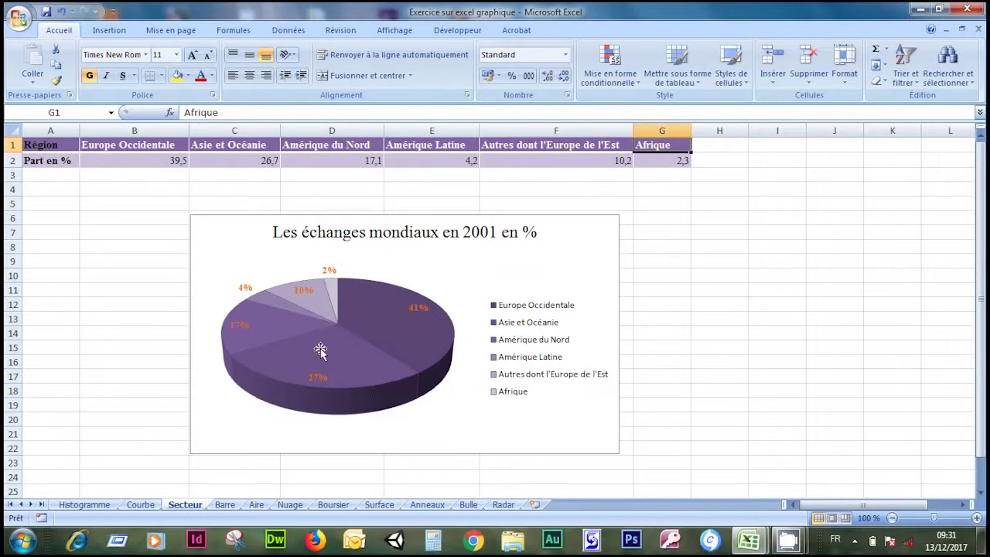
click(142, 505)
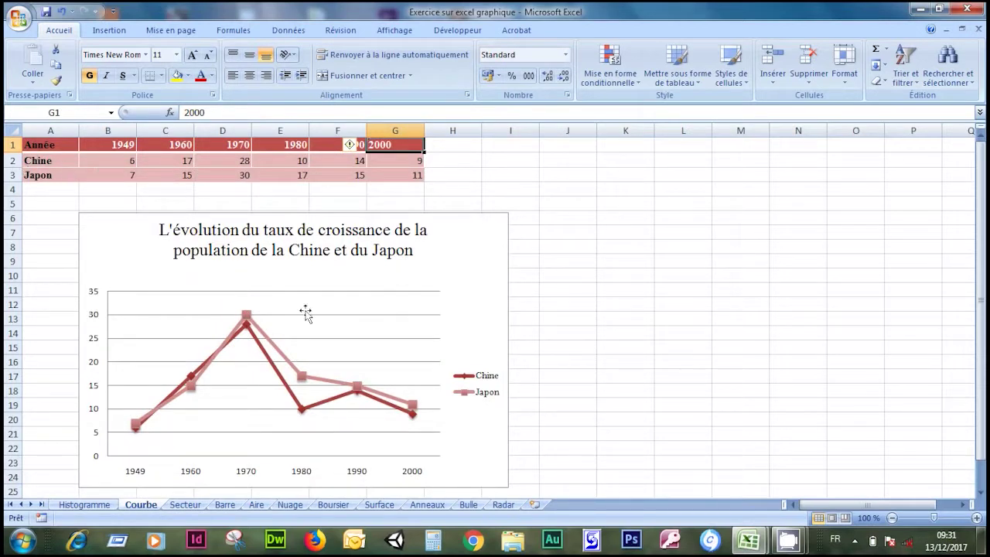
click(185, 504)
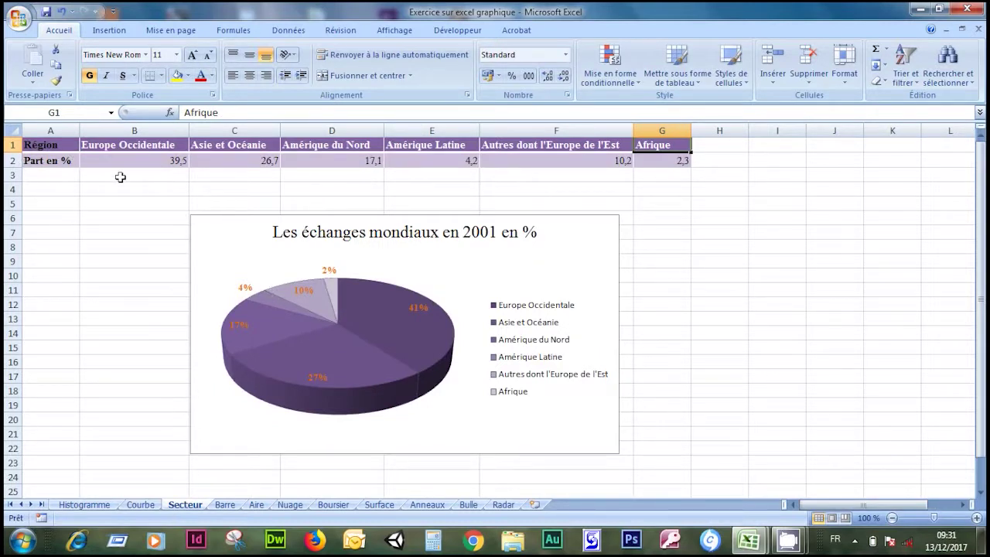
click(639, 162)
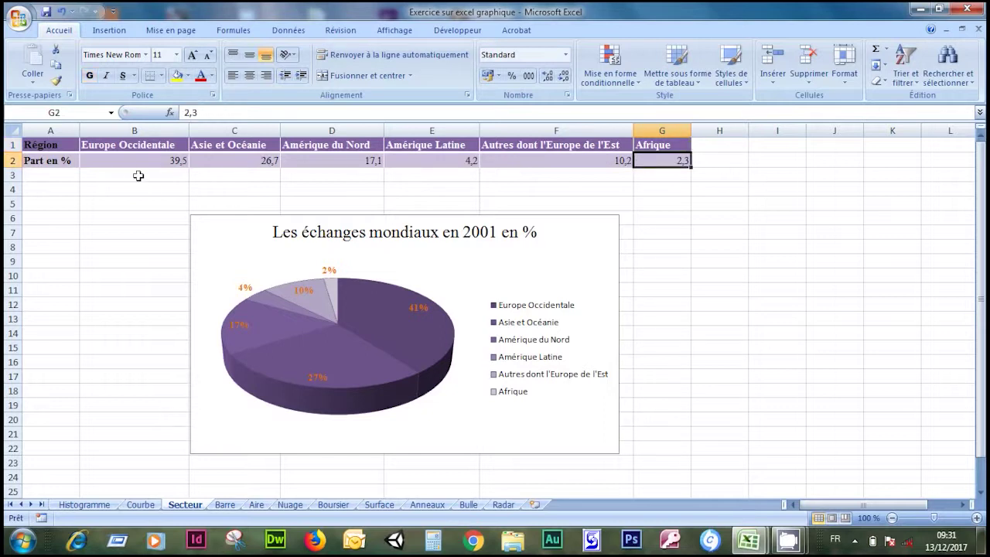
drag(140, 165, 639, 163)
click(192, 203)
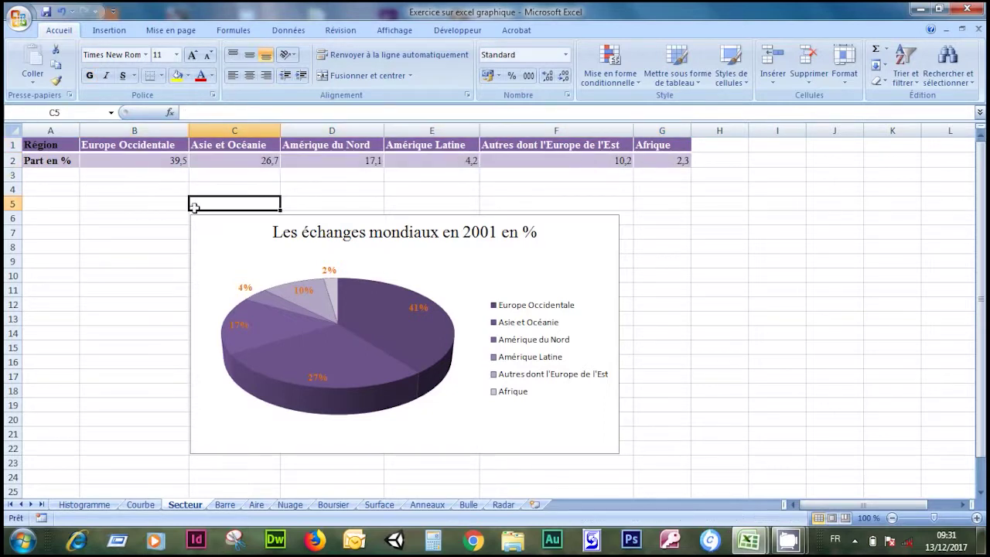
drag(153, 160, 676, 159)
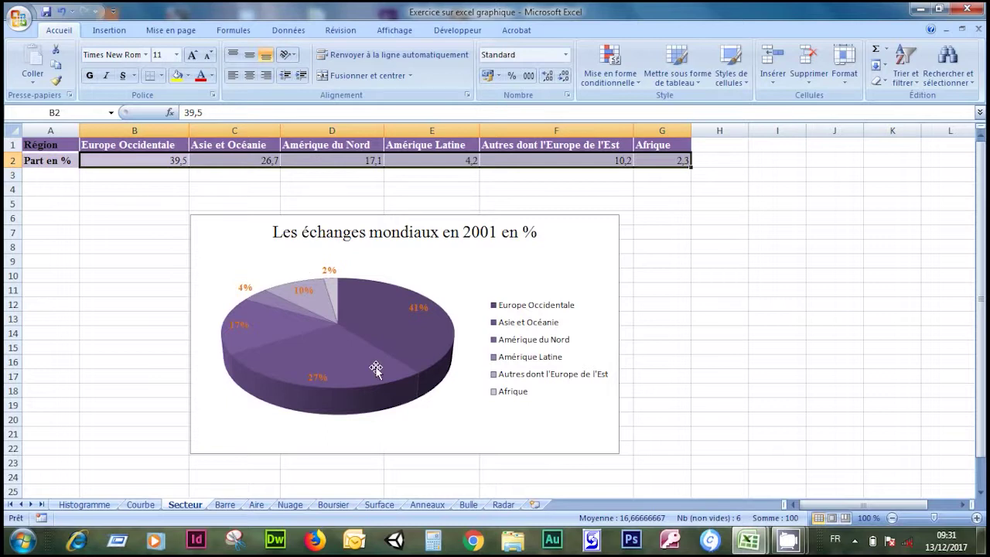
click(775, 187)
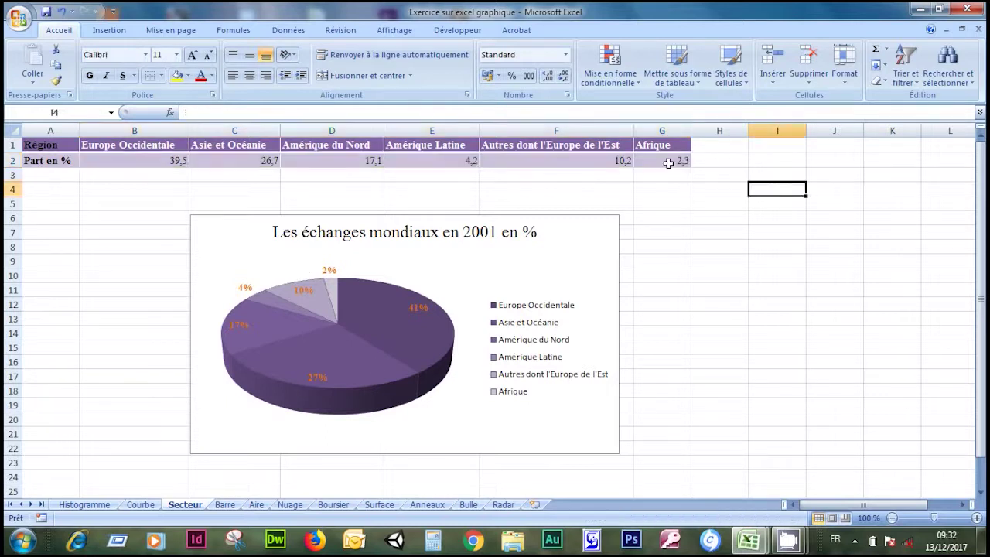
mouse_move(150, 164)
mouse_down()
mouse_move(431, 153)
mouse_move(658, 161)
mouse_up()
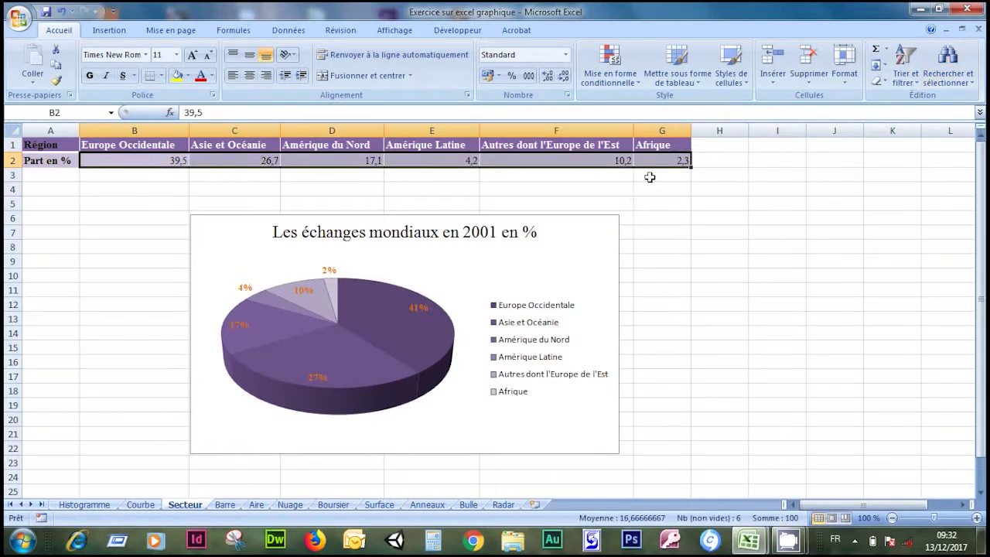
Step: Undo a trial percentage total in H2, then leave the pie chart for the Barre sheet
click(876, 49)
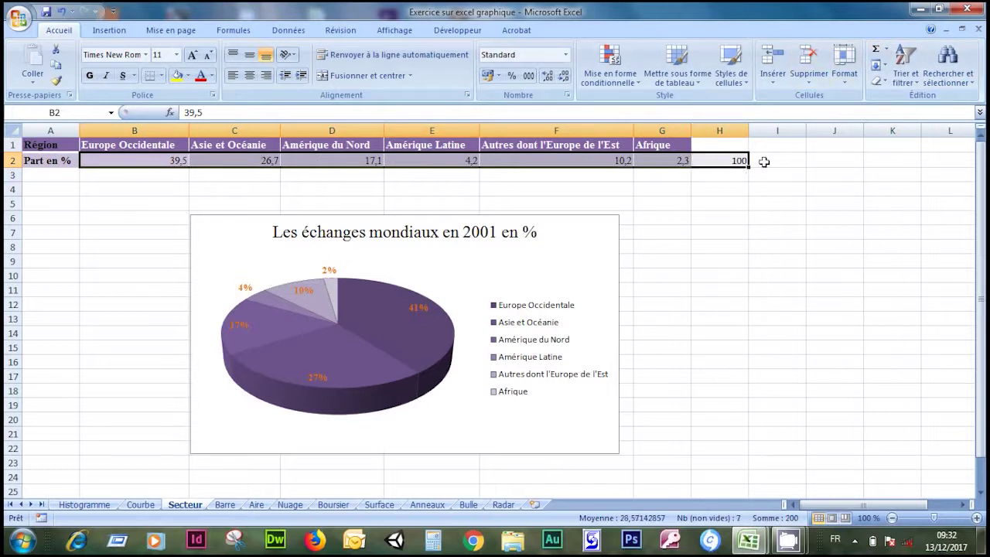
key(ctrl+z)
click(708, 185)
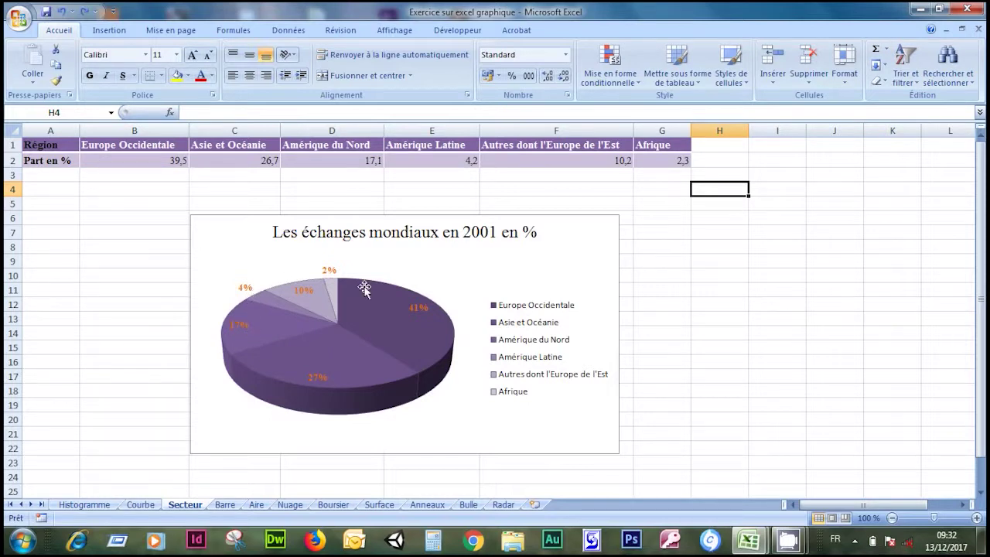
click(523, 321)
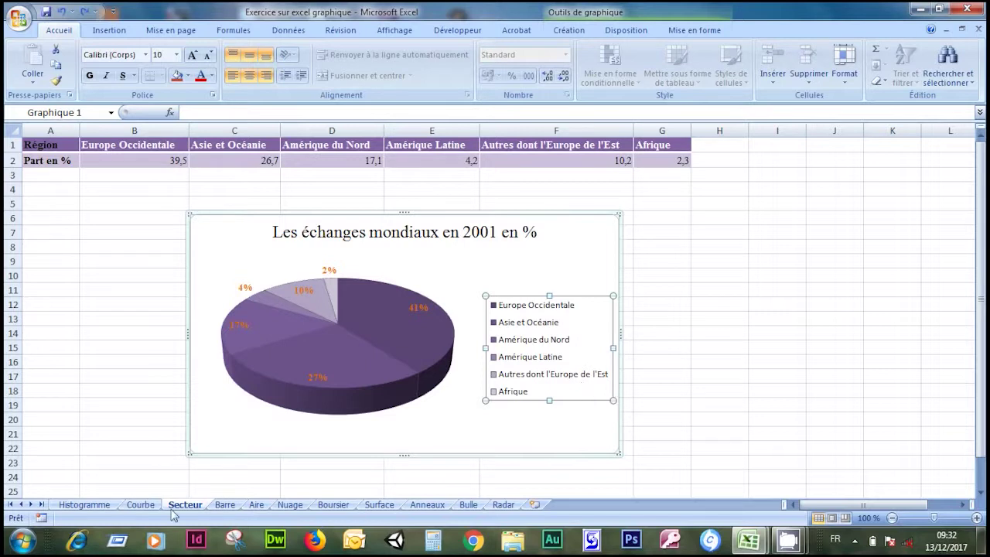
click(225, 505)
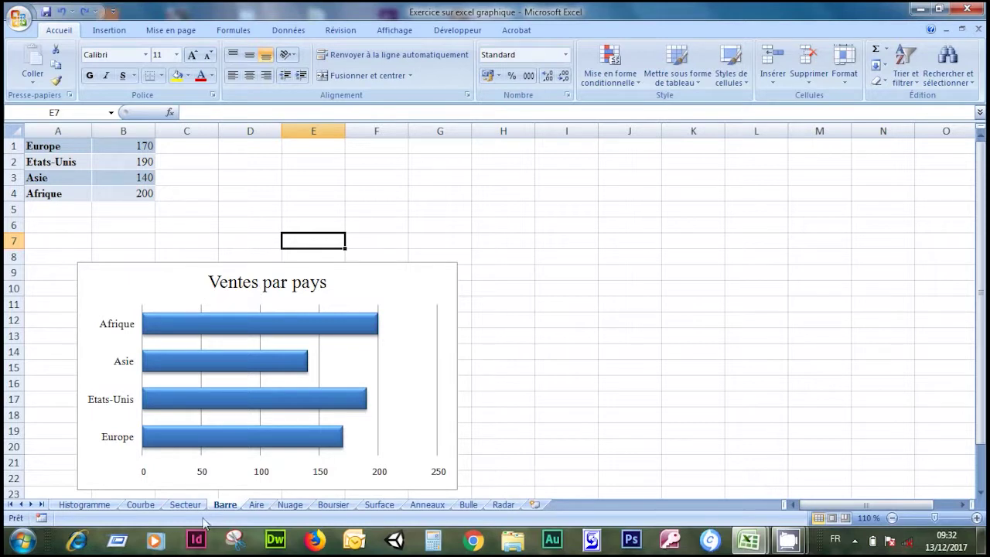
Step: Browse the Aire, Nuage, Boursier, Surface, Anneaux, Bulle and Radar chart sheets
click(257, 505)
scroll(273, 339, down, 2)
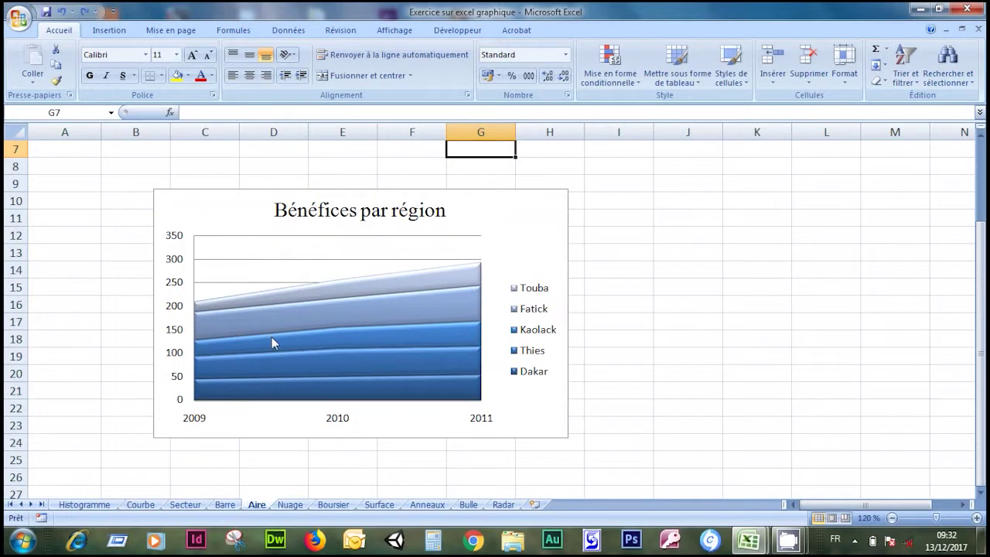
scroll(272, 343, up, 2)
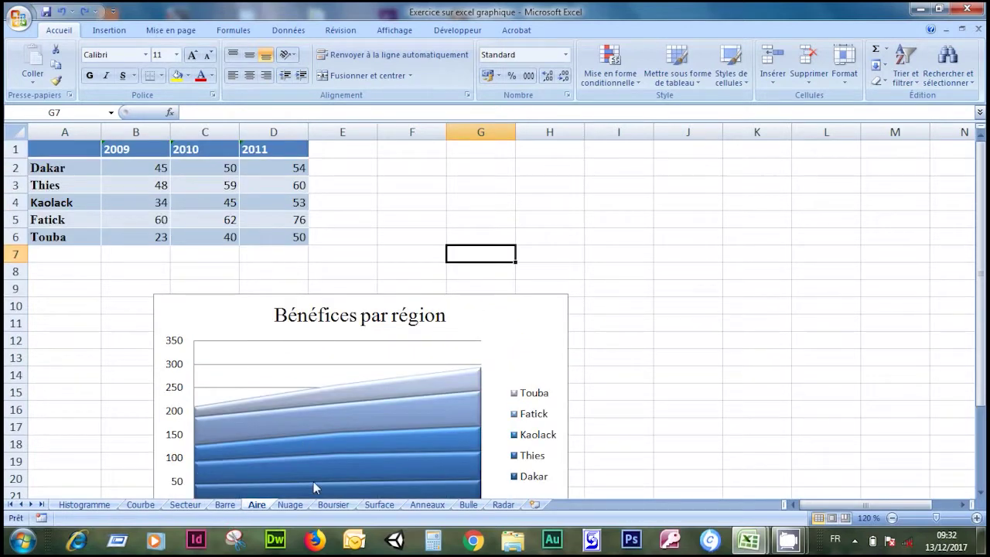
click(290, 505)
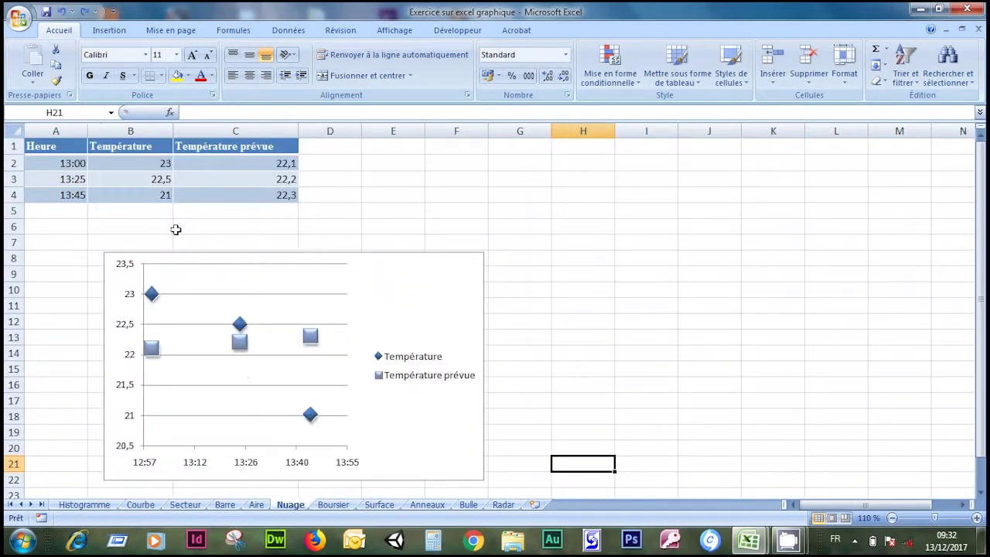
click(334, 504)
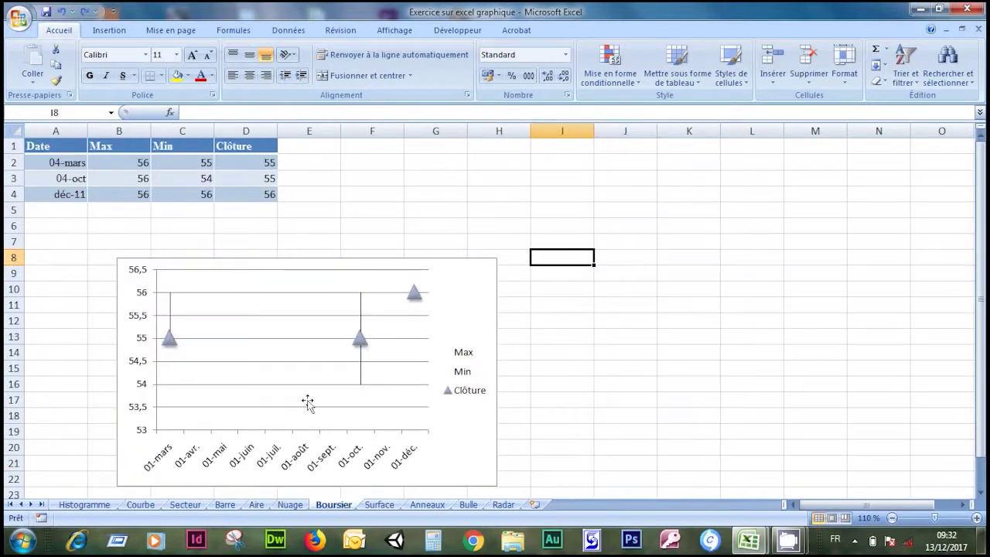
click(379, 505)
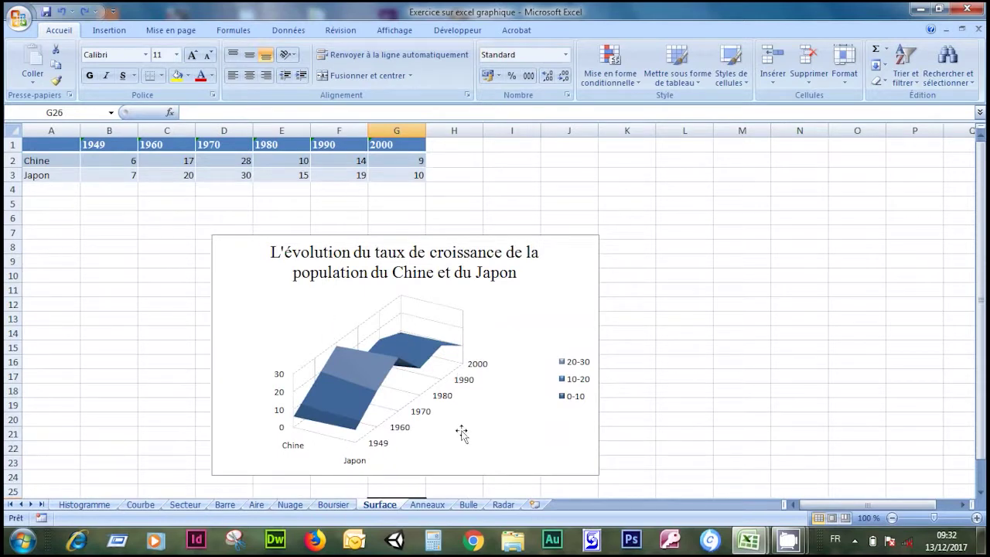
click(428, 504)
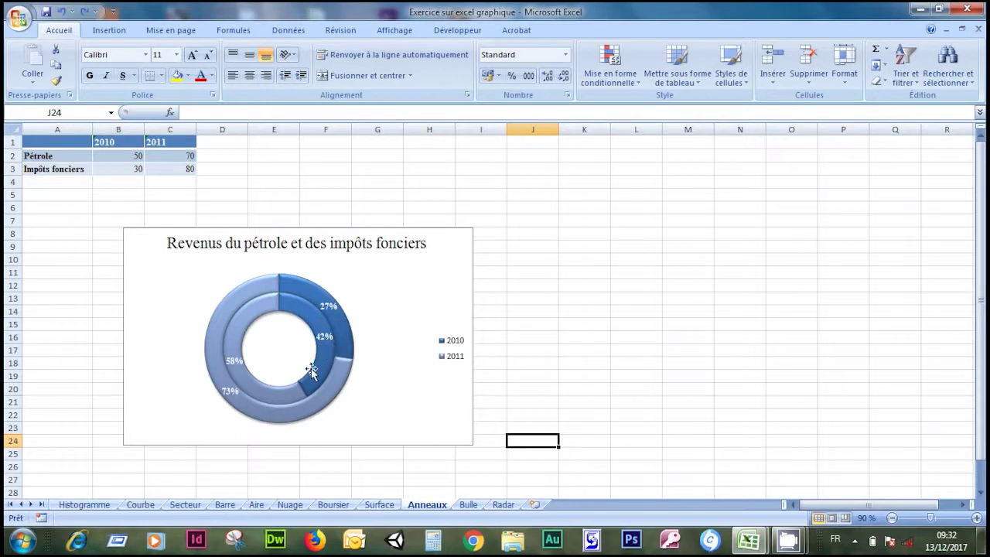
click(468, 506)
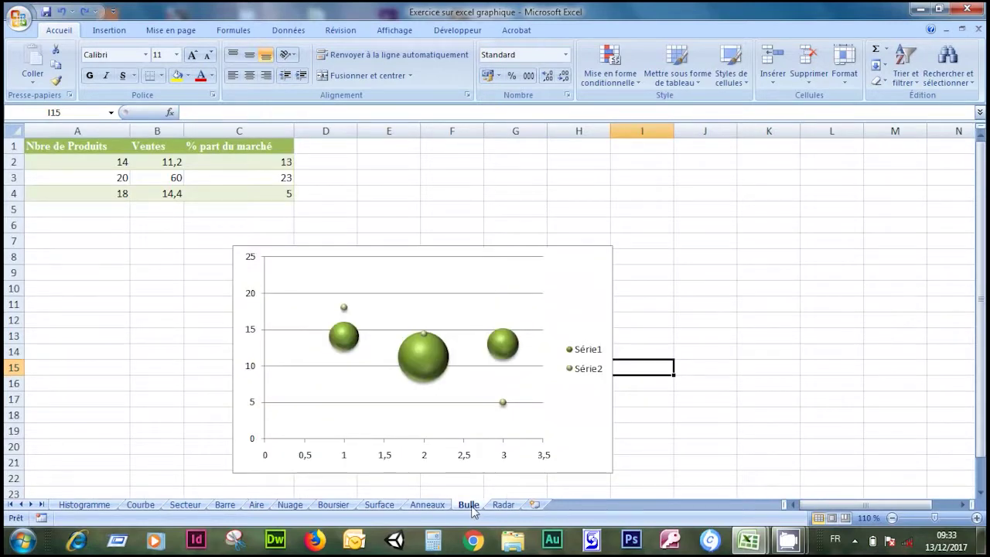
click(504, 504)
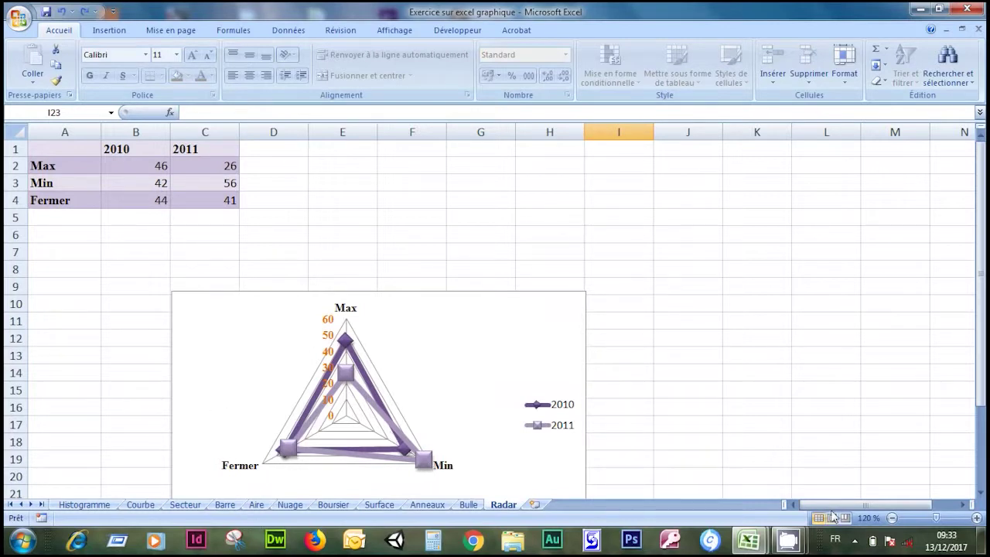
Step: Revisit Histogramme, Courbe, Secteur and Barre, then list the open Excel workbooks
click(79, 505)
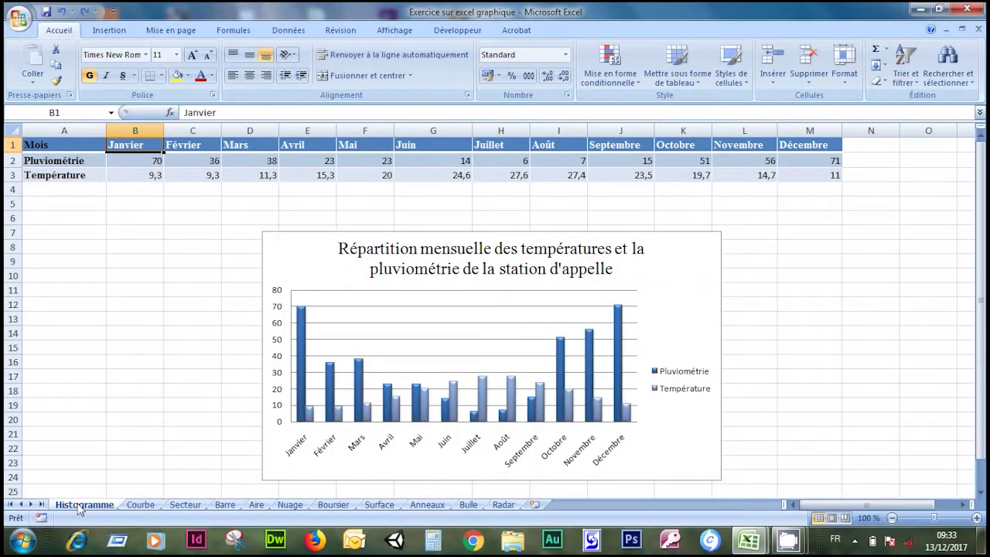
click(147, 507)
click(185, 509)
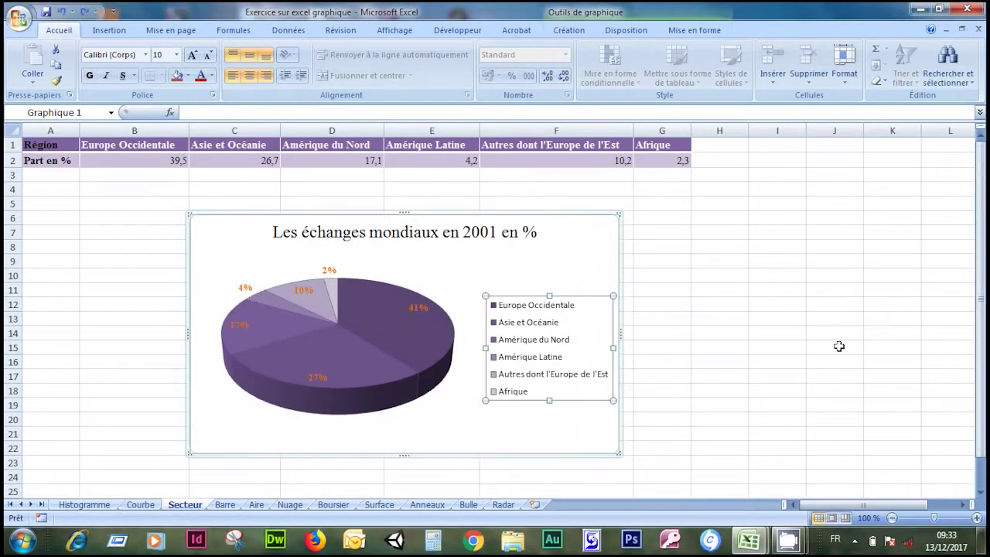
click(225, 504)
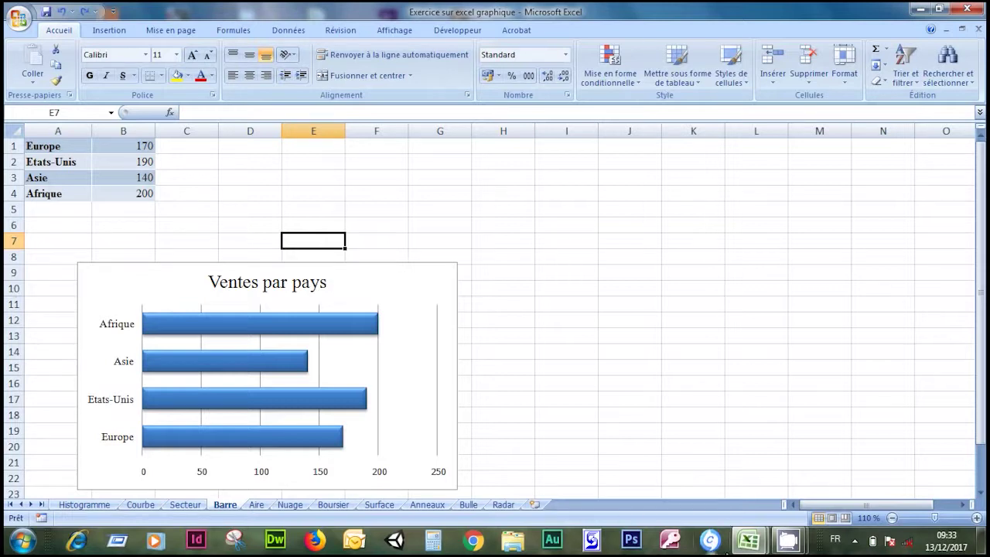
click(747, 541)
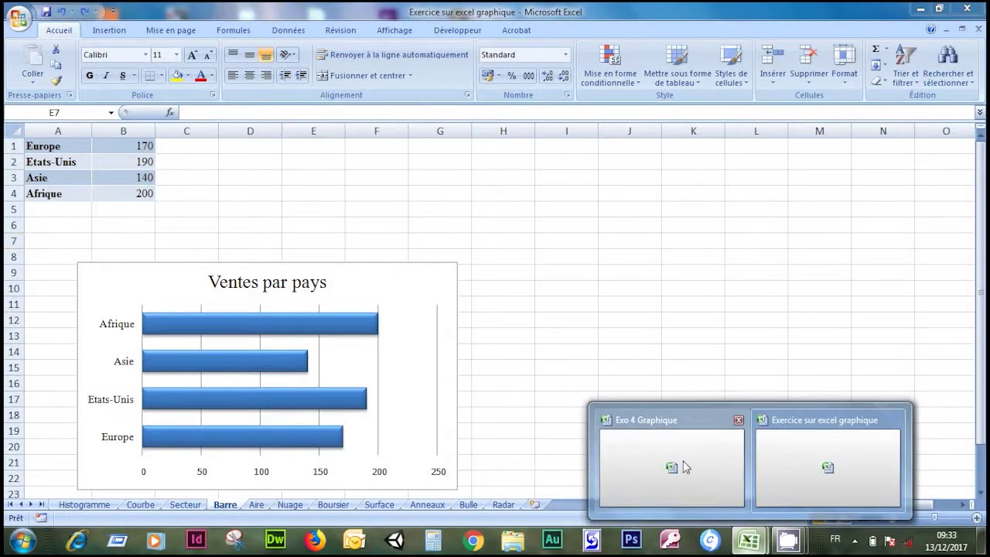
Step: Switch to the Exo 4 Graphique workbook and delete its rainfall and temperature chart
click(686, 466)
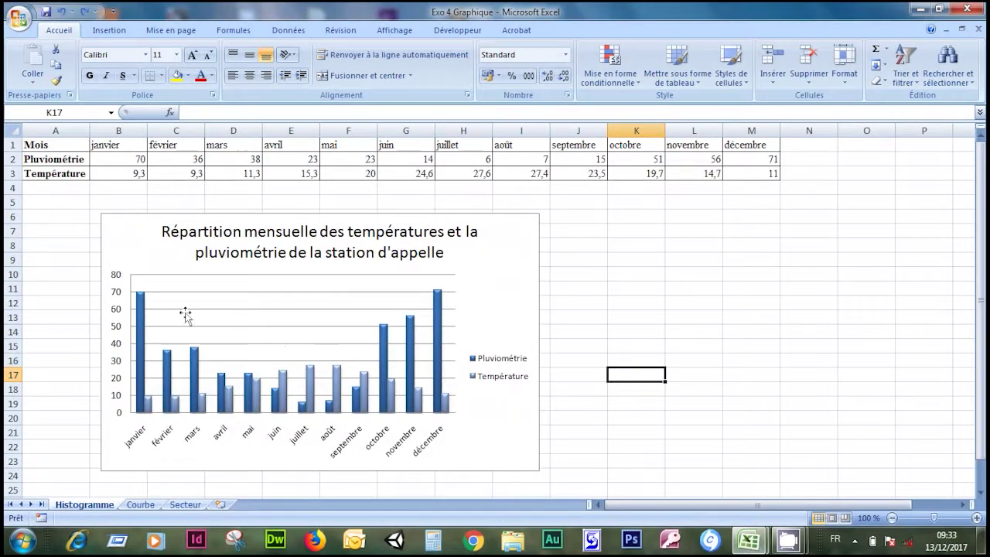
click(531, 239)
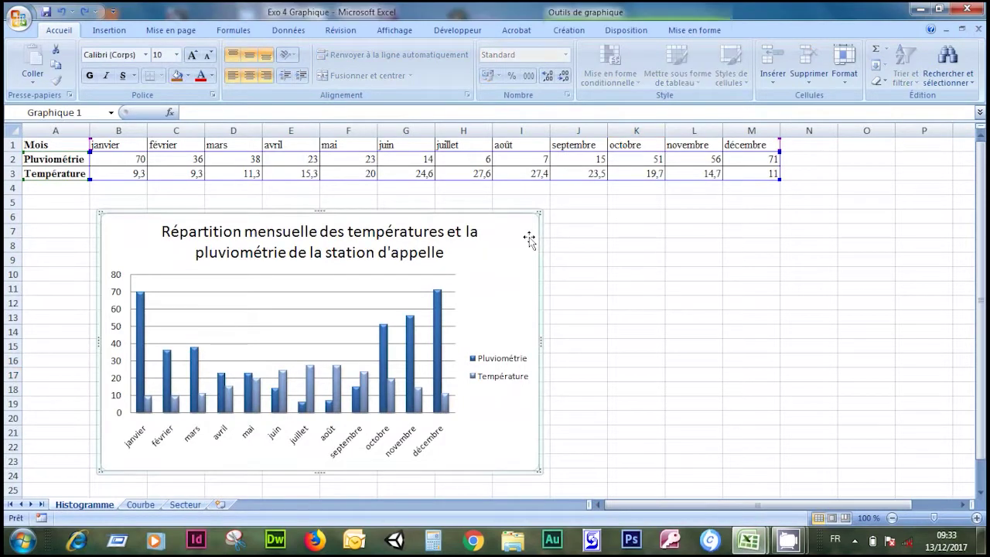
key(Delete)
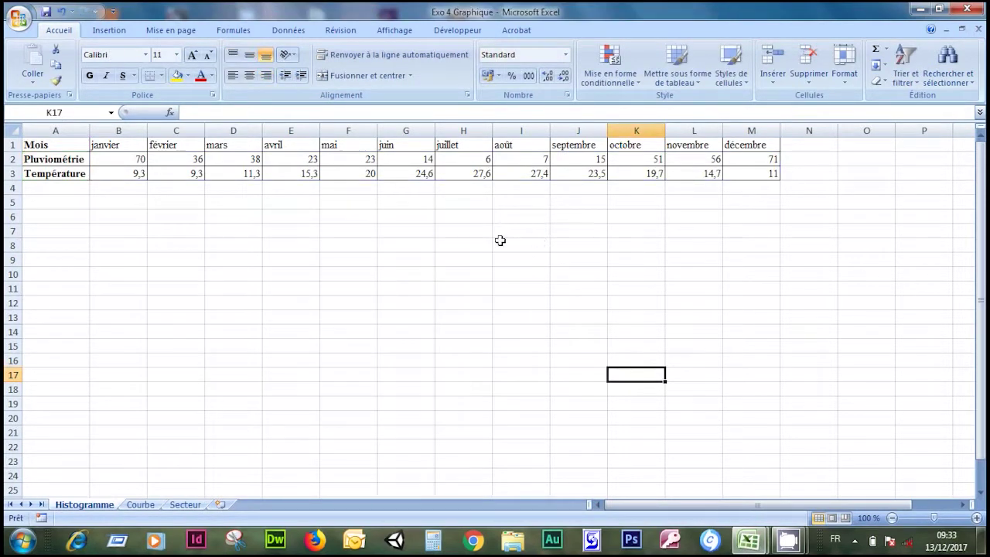
Step: Zoom the sheet to 110% and select cell A8
click(166, 316)
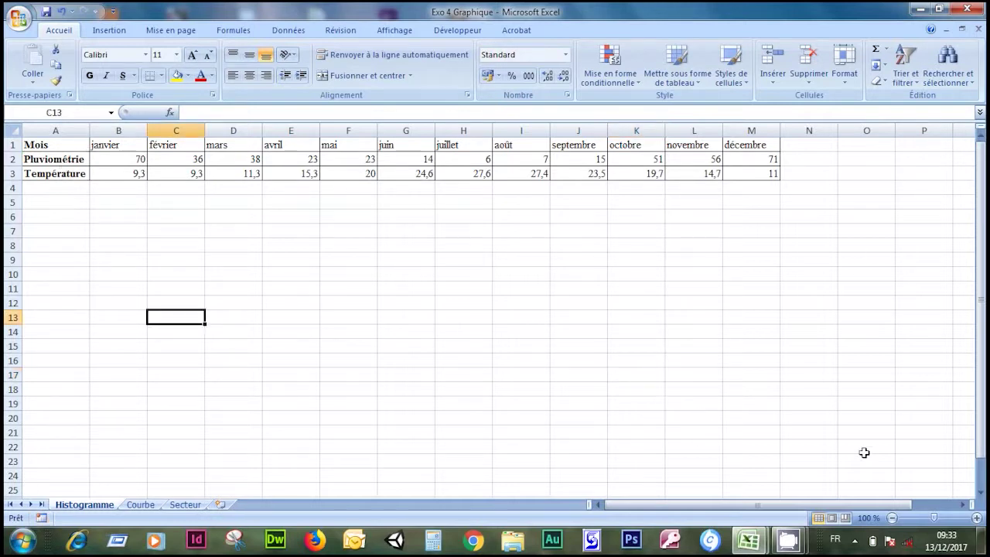
click(977, 518)
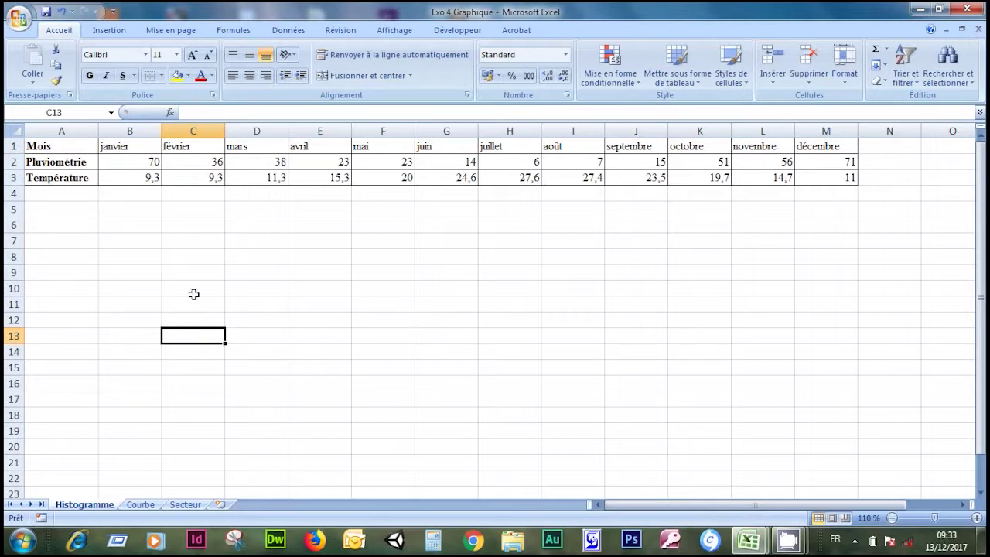
click(106, 259)
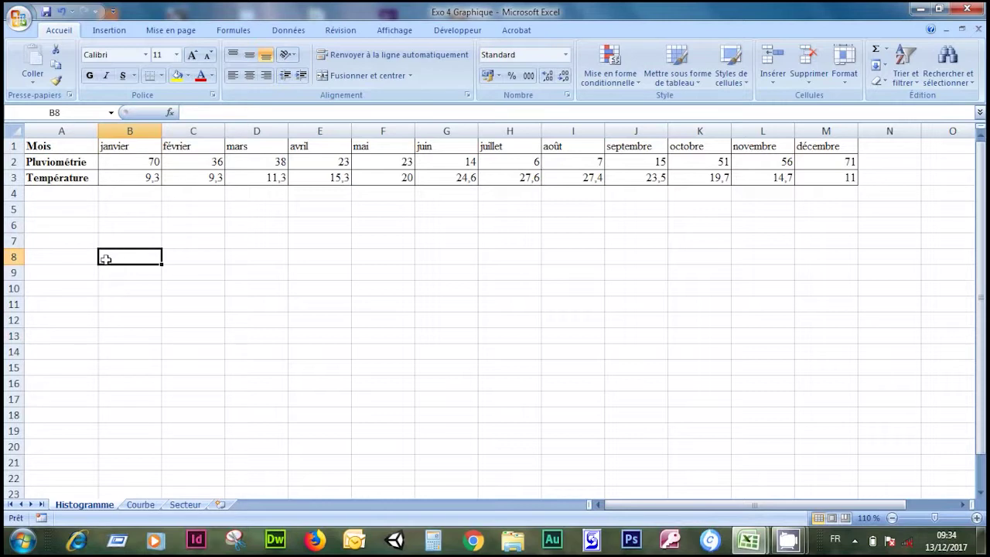
click(49, 253)
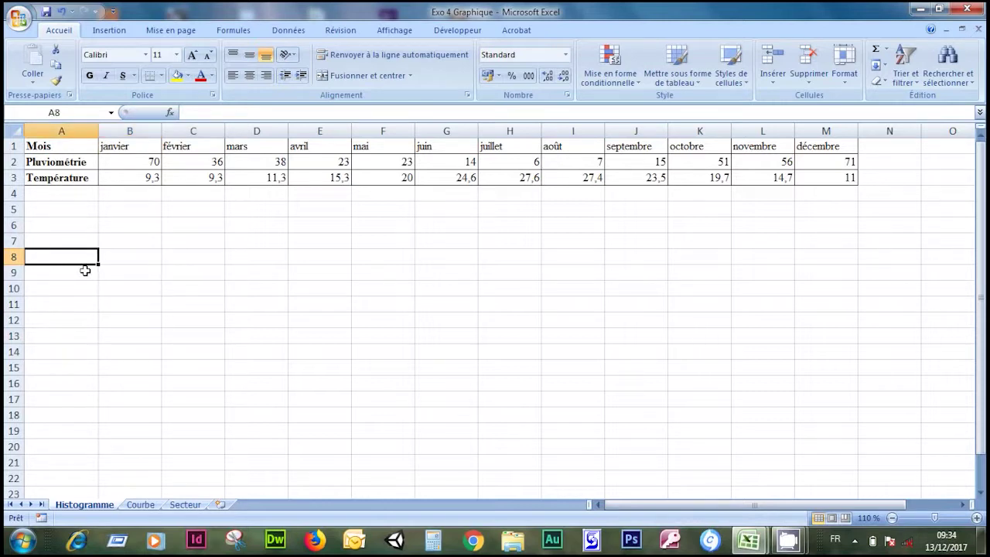
Step: Enter Mois in A8 and fill months janvier to décembre across B8:M8
text(Mois)
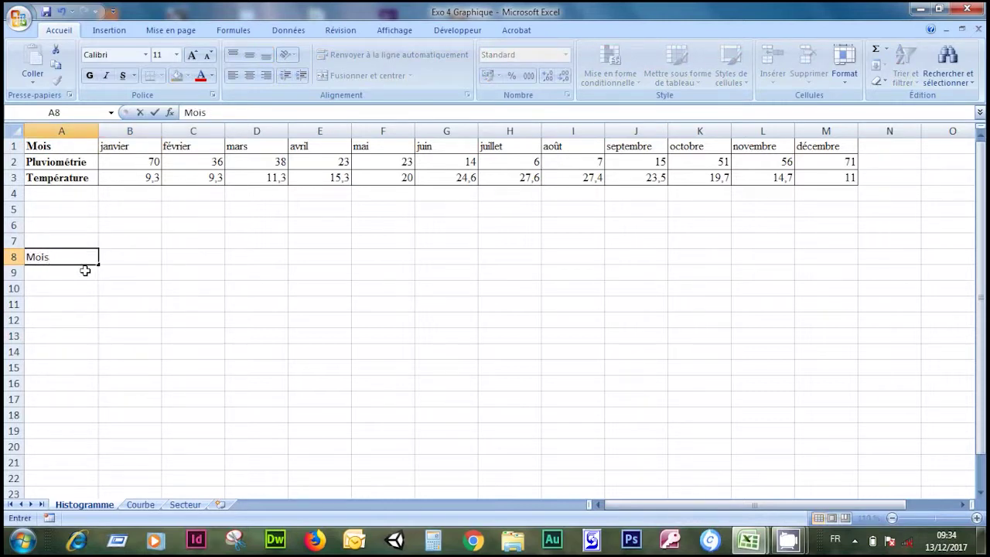
key(Tab)
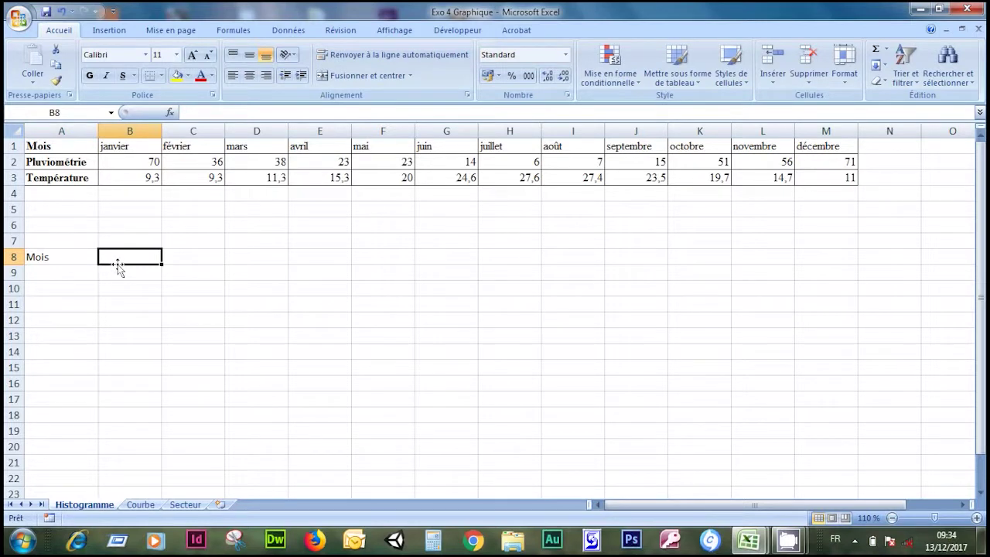
text(janvier)
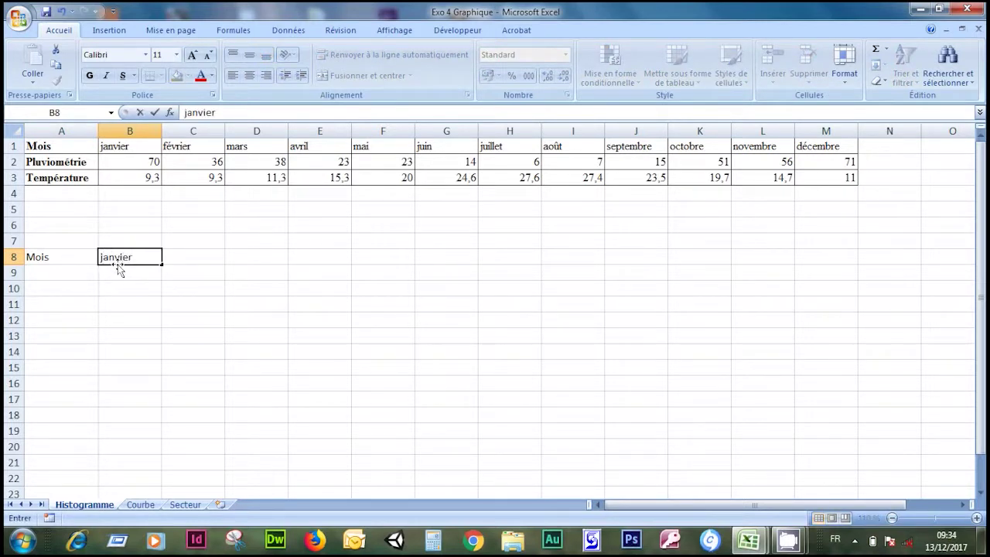
key(Return)
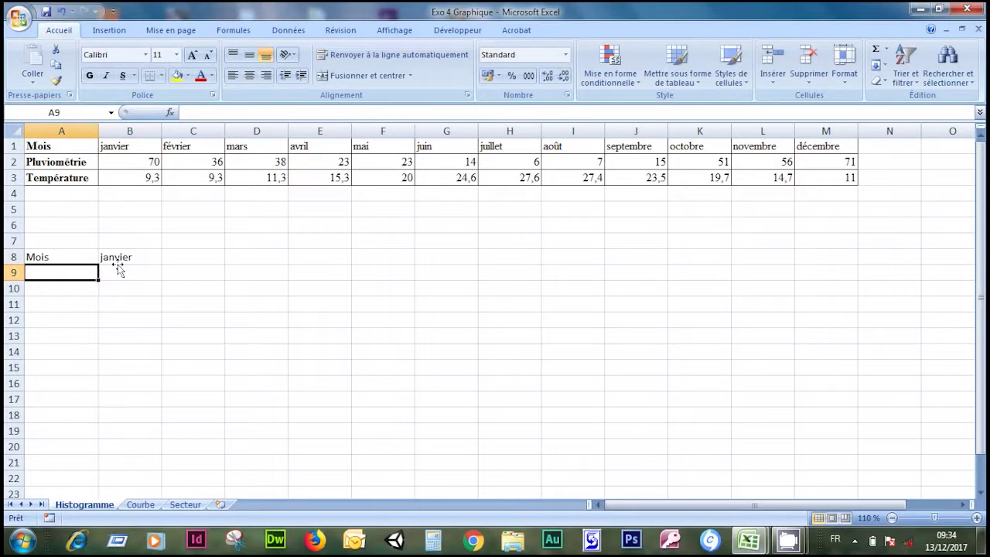
click(125, 256)
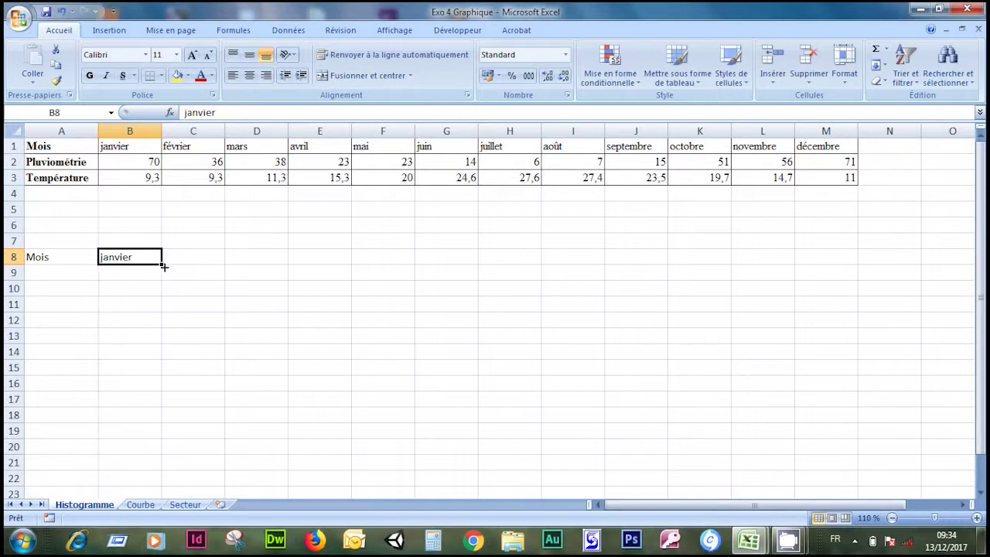
drag(161, 265, 909, 268)
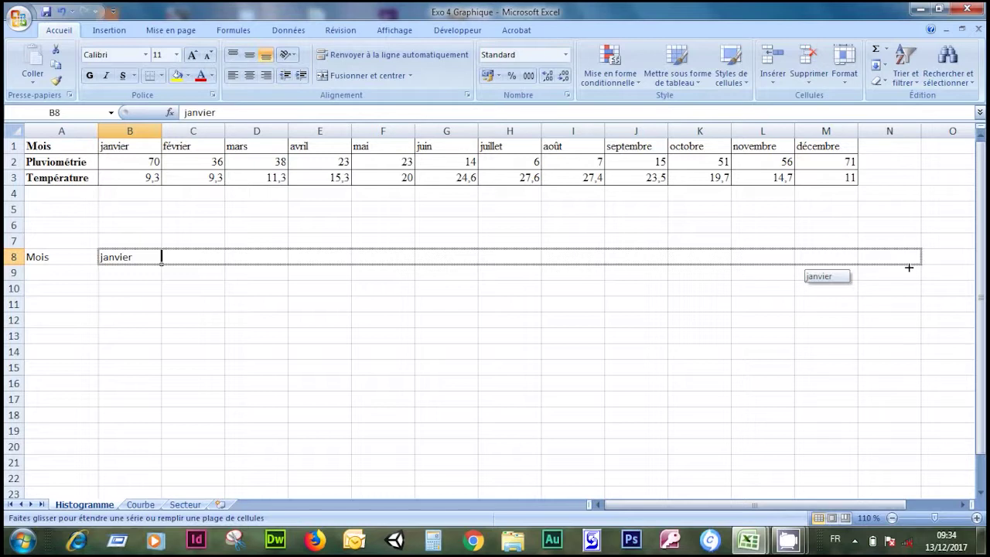
drag(909, 268, 885, 270)
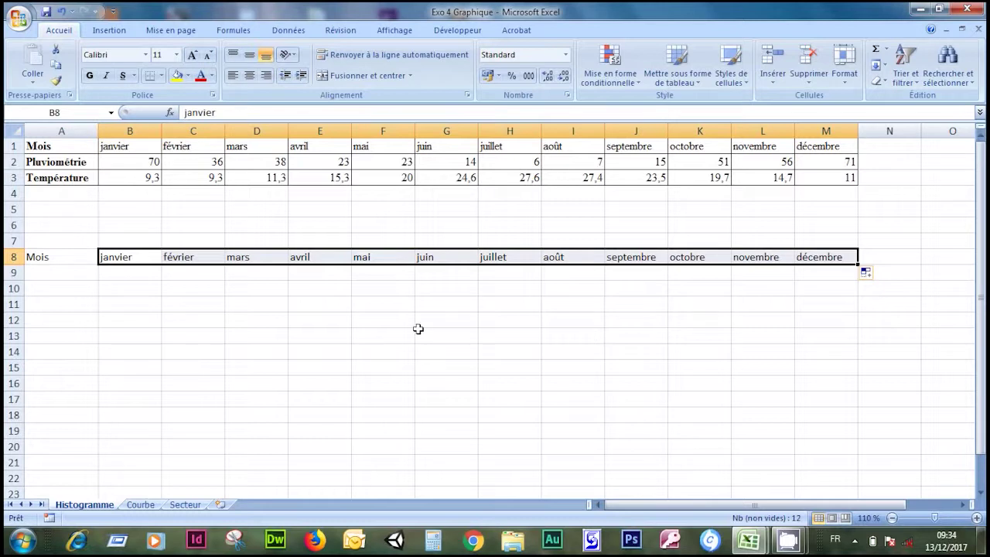
click(60, 275)
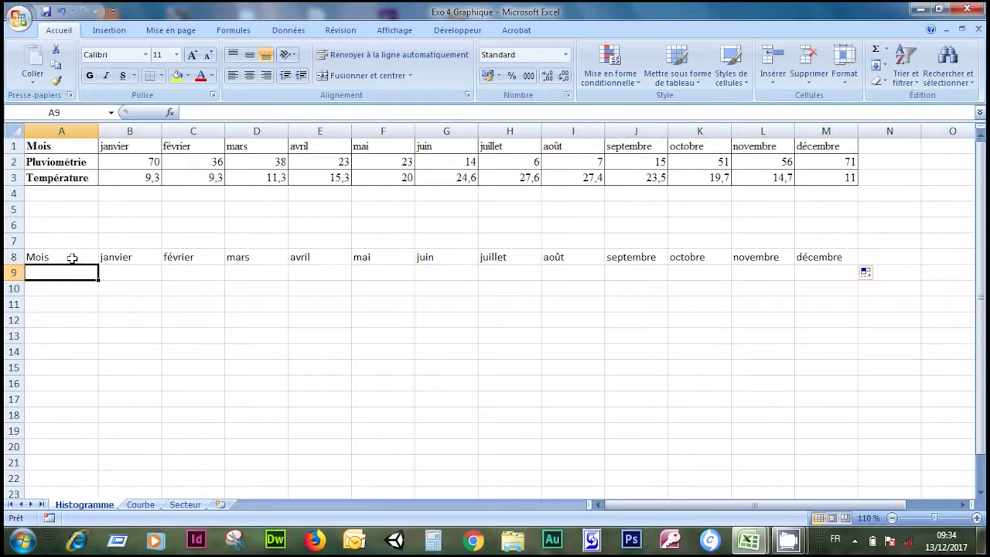
Step: Delete the duplicated month labels from A8:M8
drag(72, 258, 836, 258)
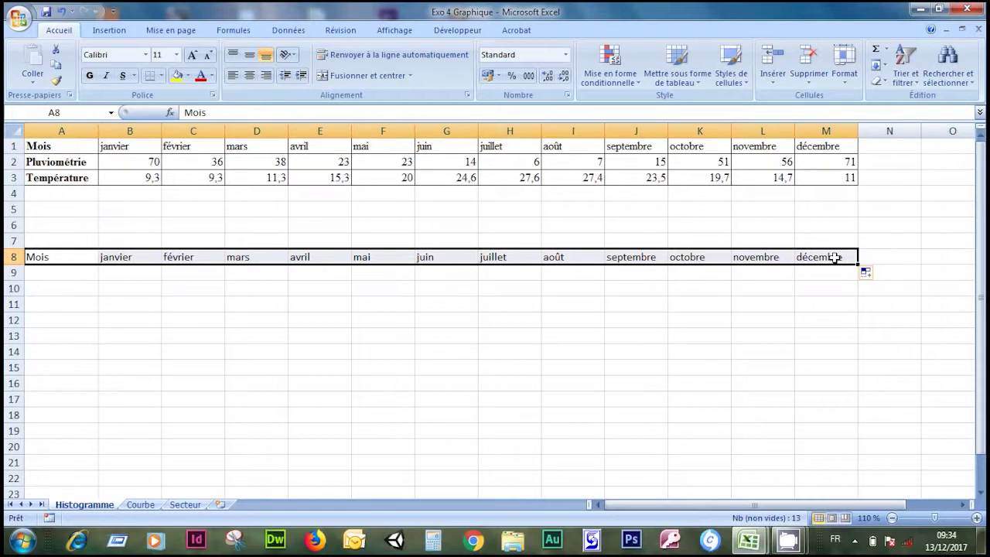
key(Delete)
click(492, 349)
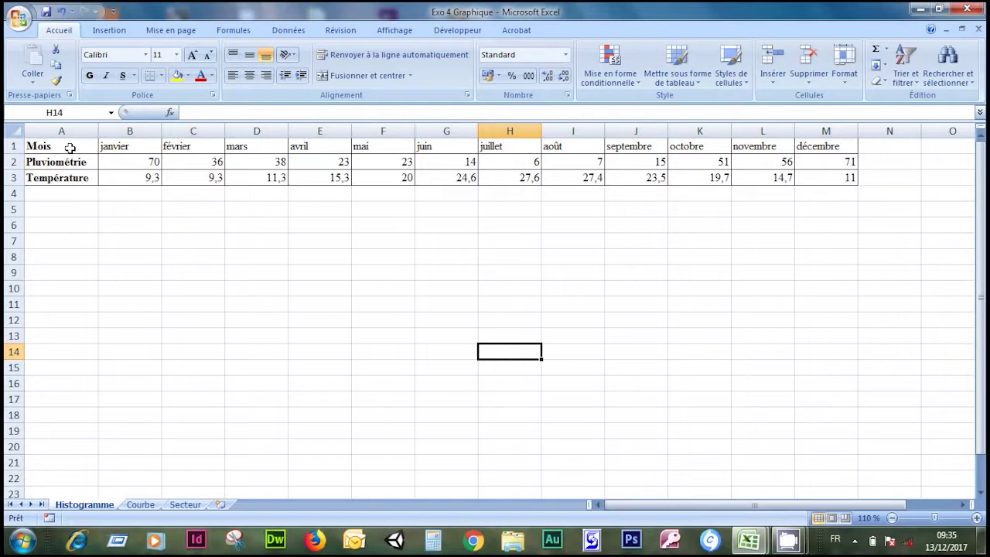
Step: Select the table A1:M3 with Ctrl+A and open the Colonne chart type list on Insertion
click(70, 148)
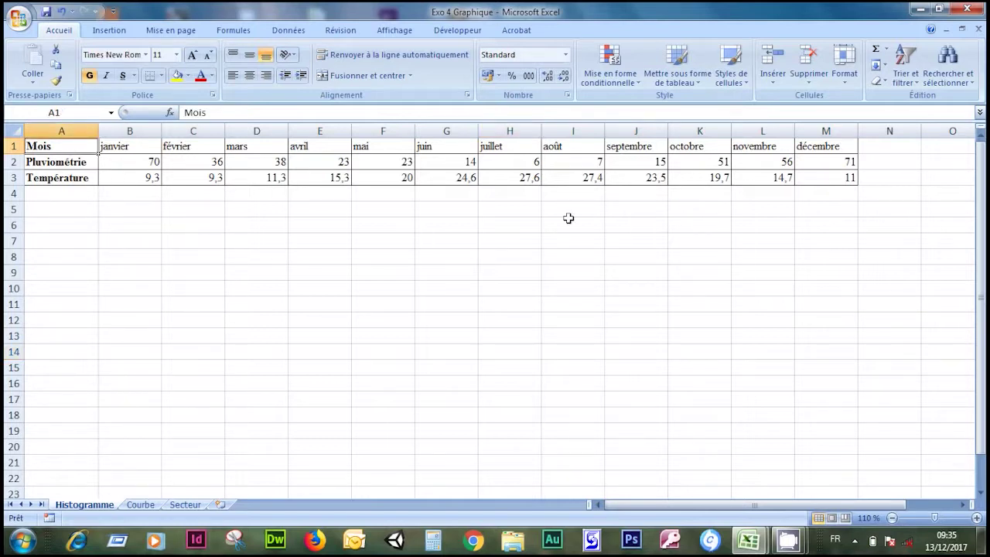
click(64, 226)
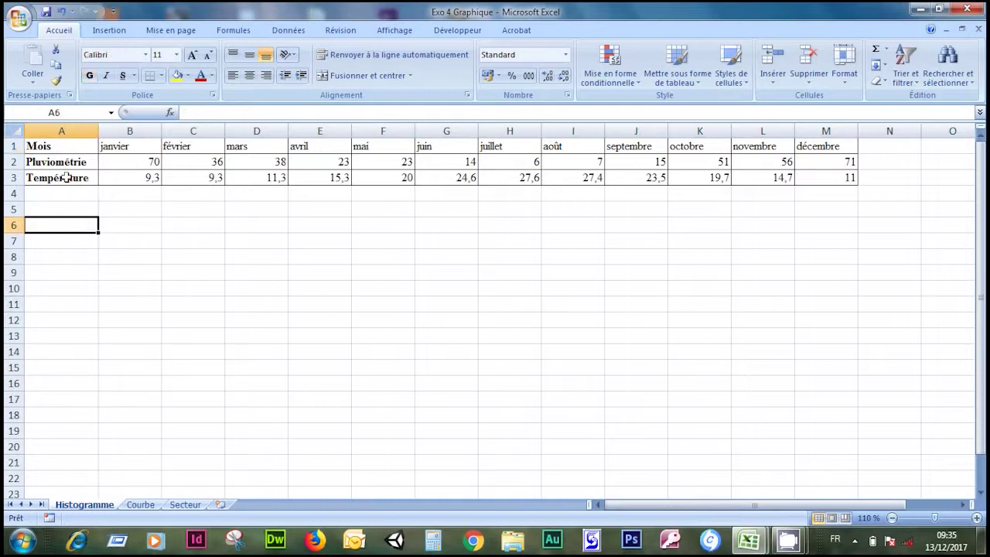
click(59, 149)
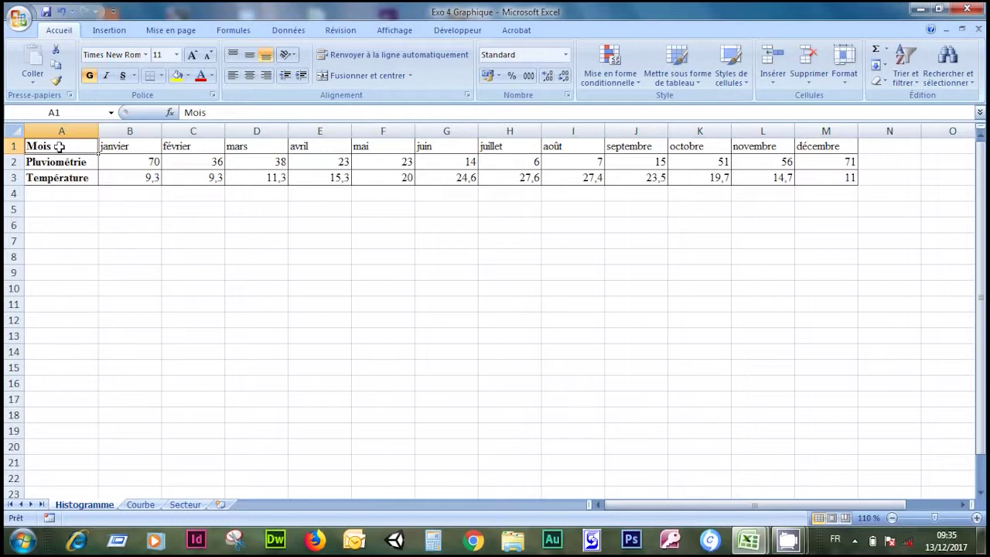
drag(60, 146, 825, 179)
click(763, 336)
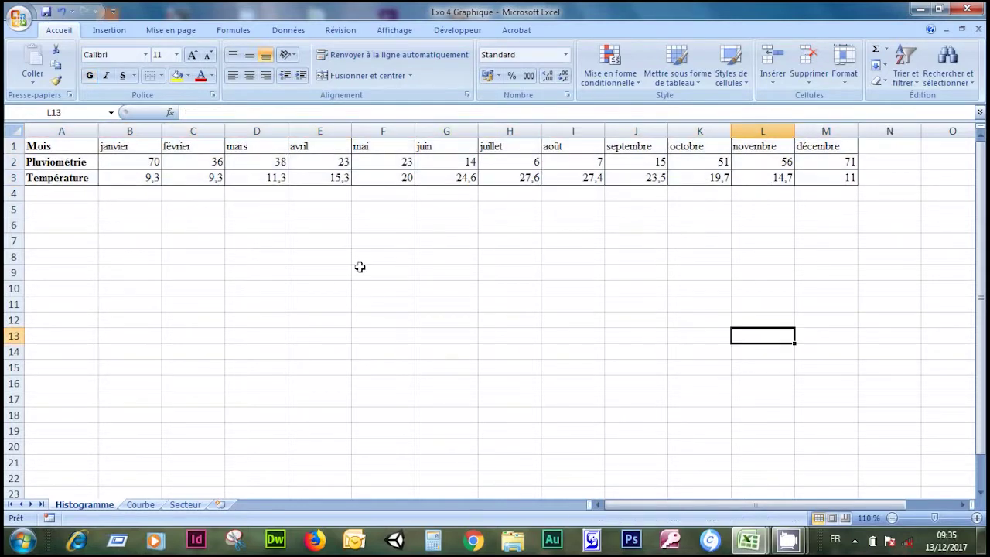
click(83, 147)
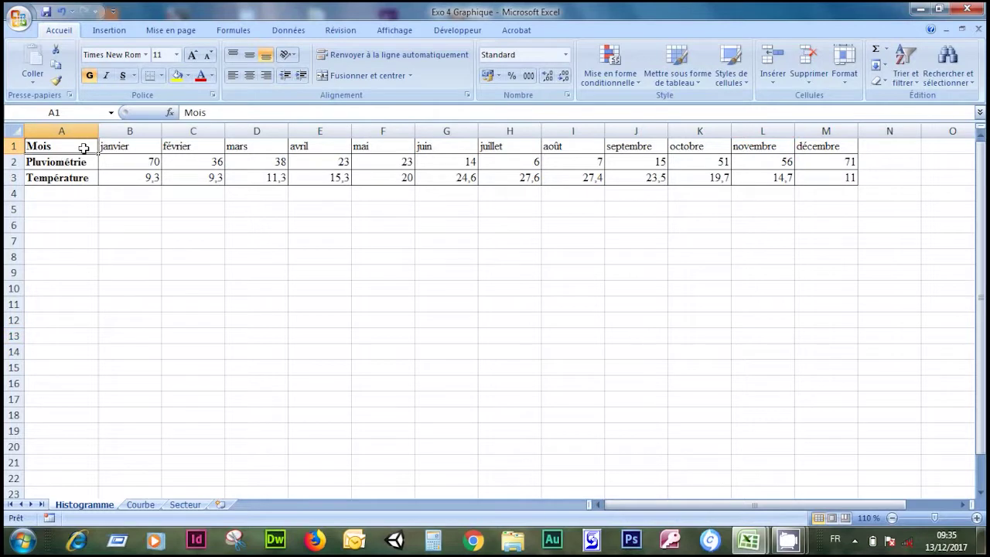
key(ctrl+a)
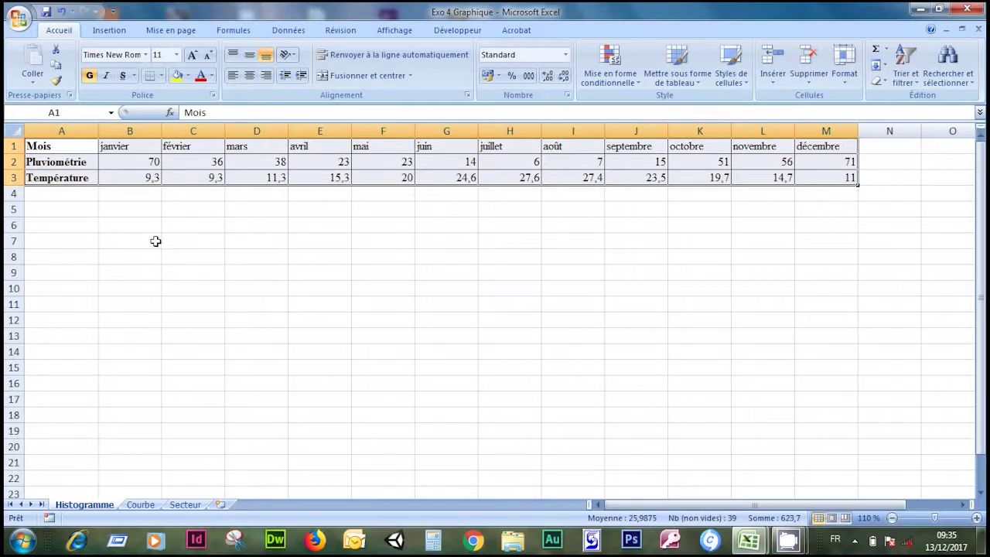
click(108, 33)
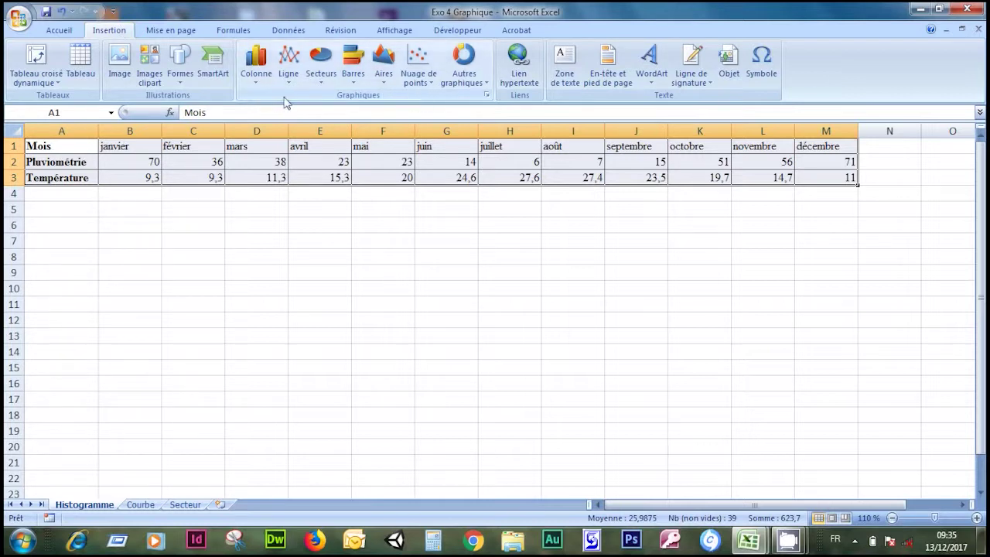
click(255, 82)
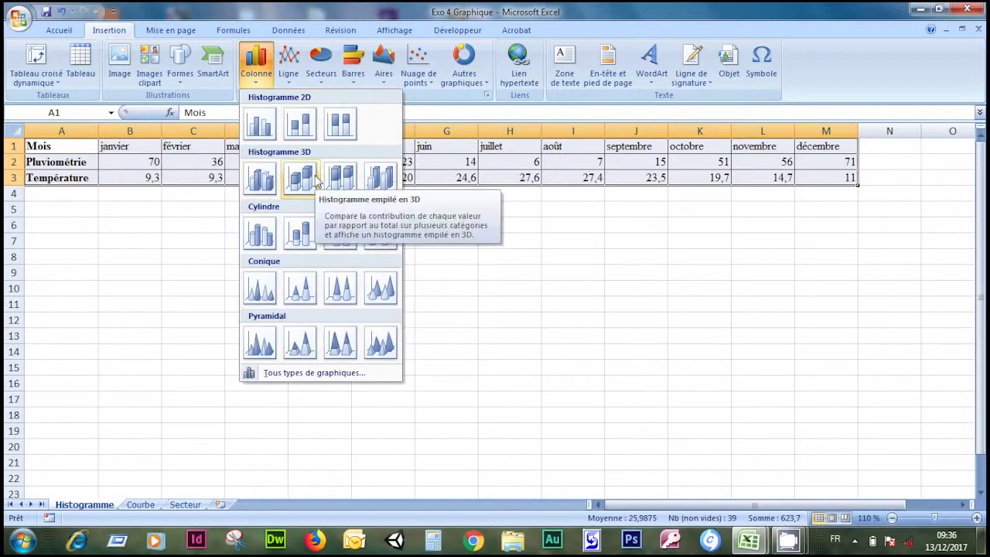
Step: Insert a Histogramme groupé column chart and move it below the data table
click(260, 124)
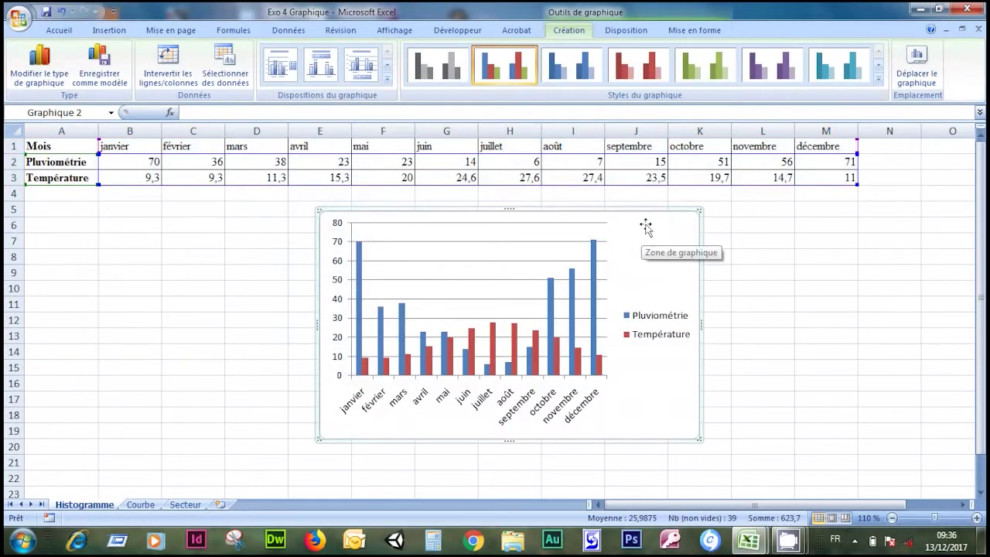
drag(658, 213, 575, 233)
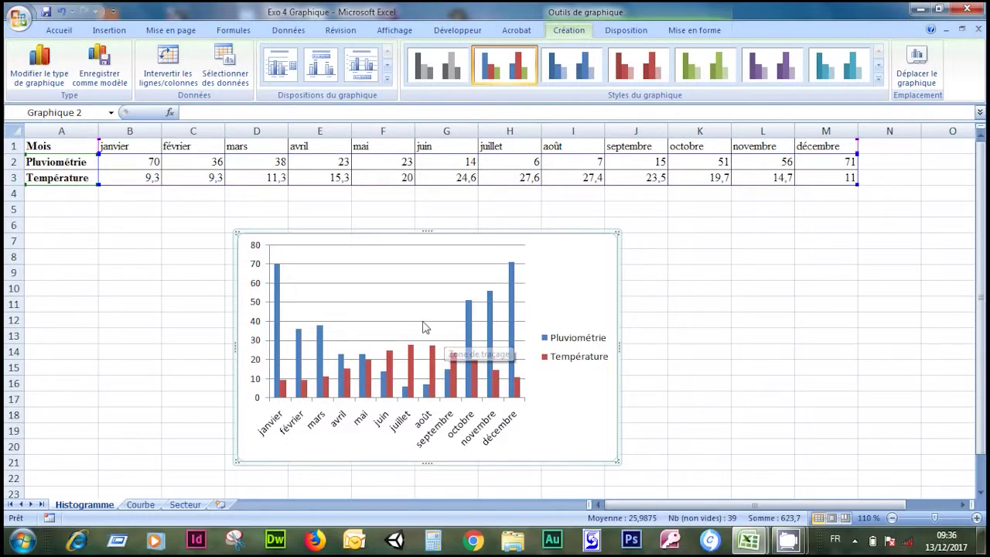
scroll(424, 327, down, 3)
scroll(547, 331, up, 1)
scroll(559, 338, up, 1)
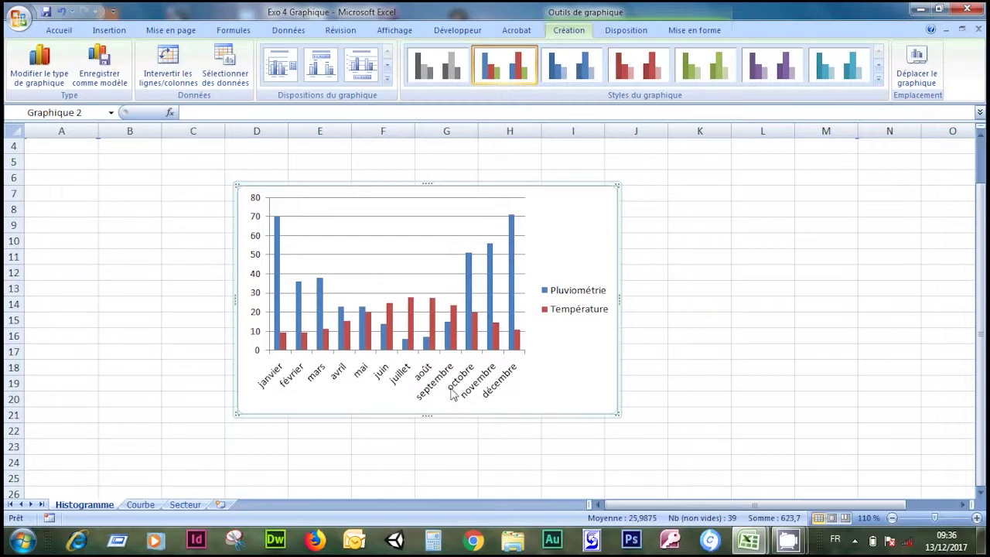
Step: Enlarge the column chart by dragging its lower-right handle
drag(618, 415, 696, 459)
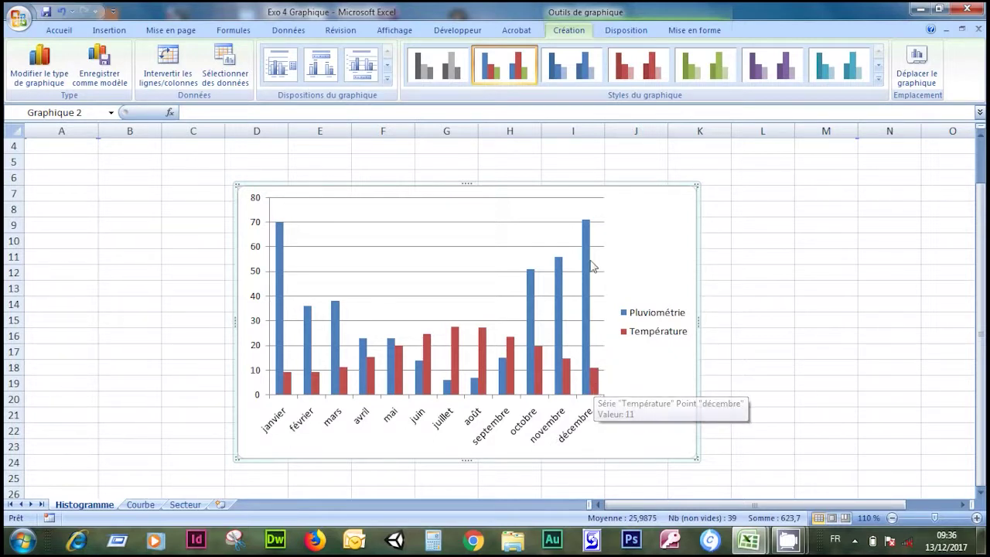
mouse_move(589, 278)
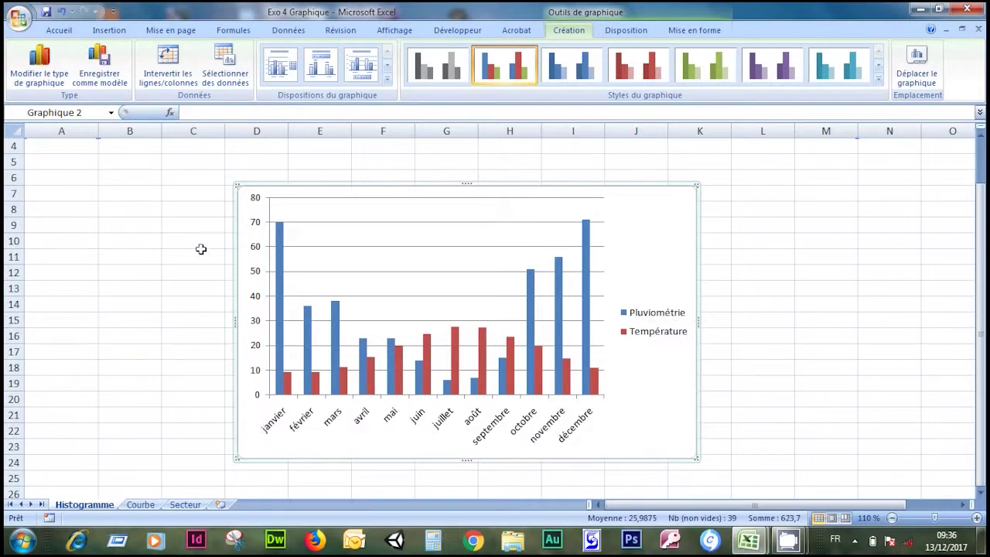
scroll(263, 362, up, 1)
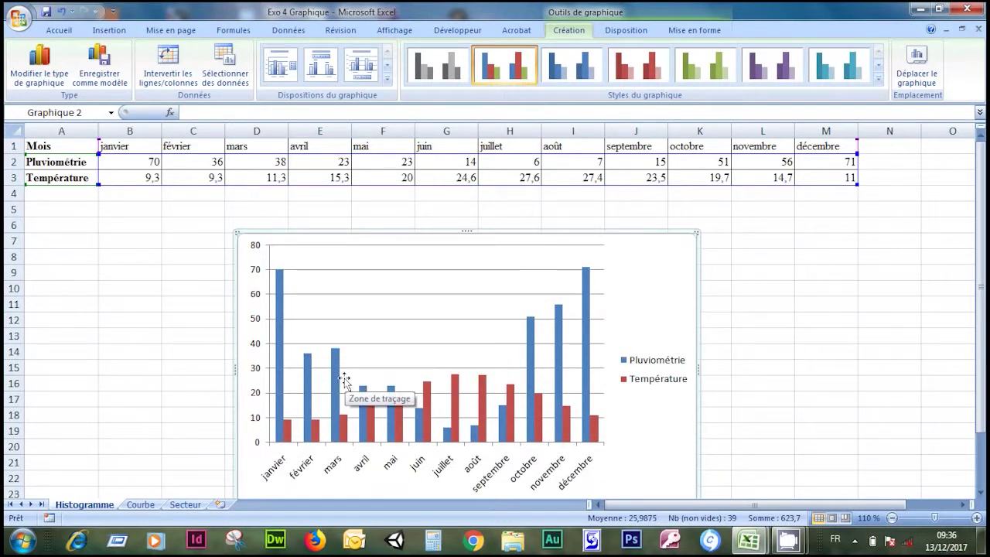
scroll(344, 381, down, 1)
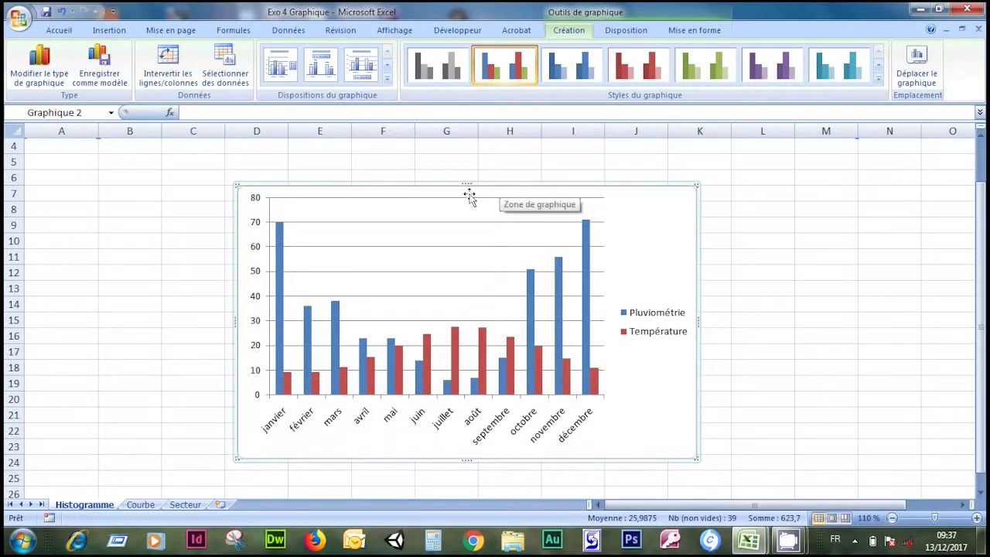
scroll(470, 197, up, 1)
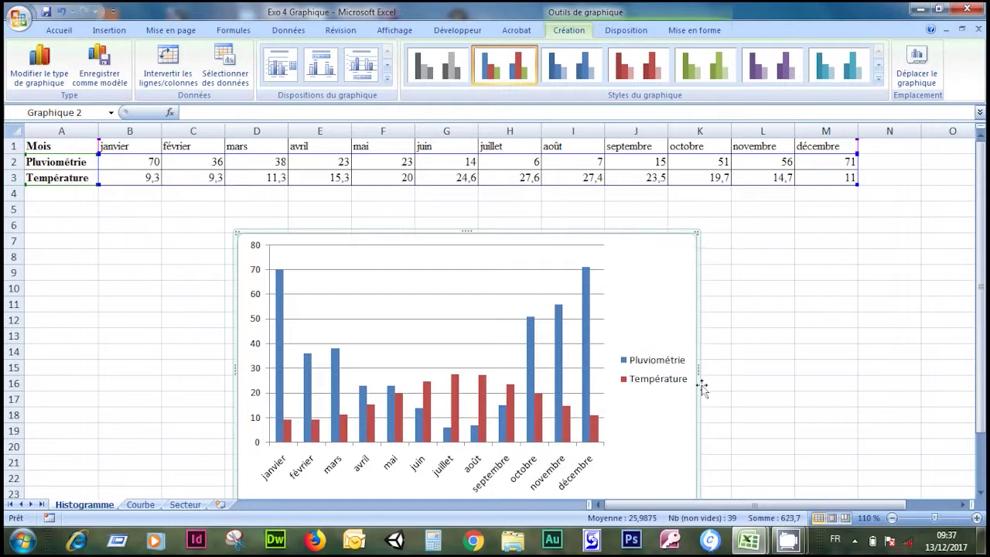
Step: Reselect the column chart and expand the Dispositions du graphique gallery
click(779, 261)
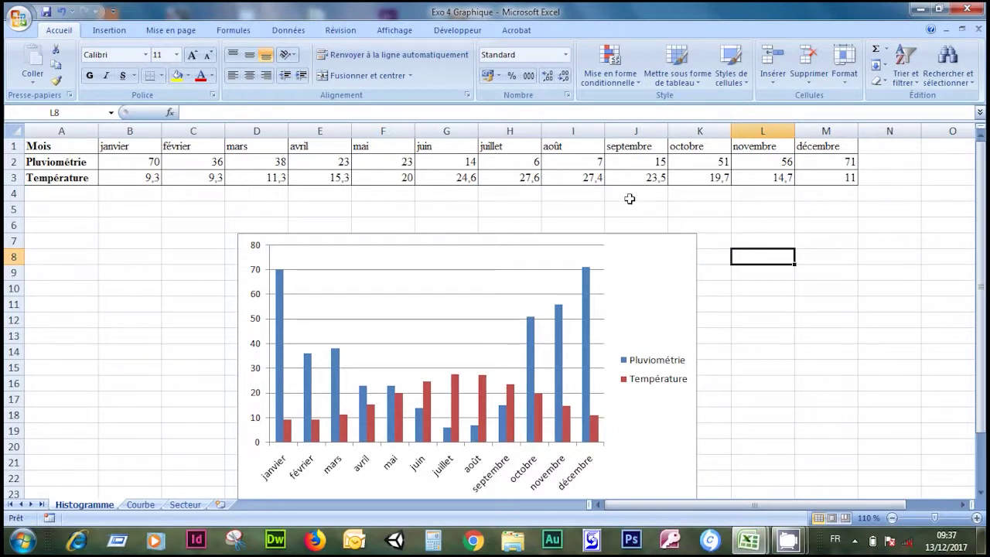
click(647, 256)
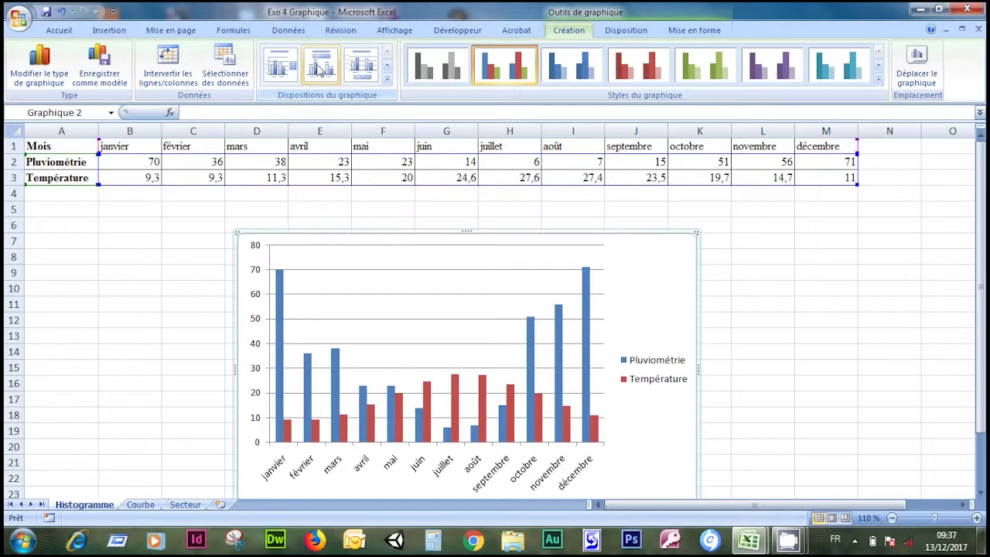
click(387, 80)
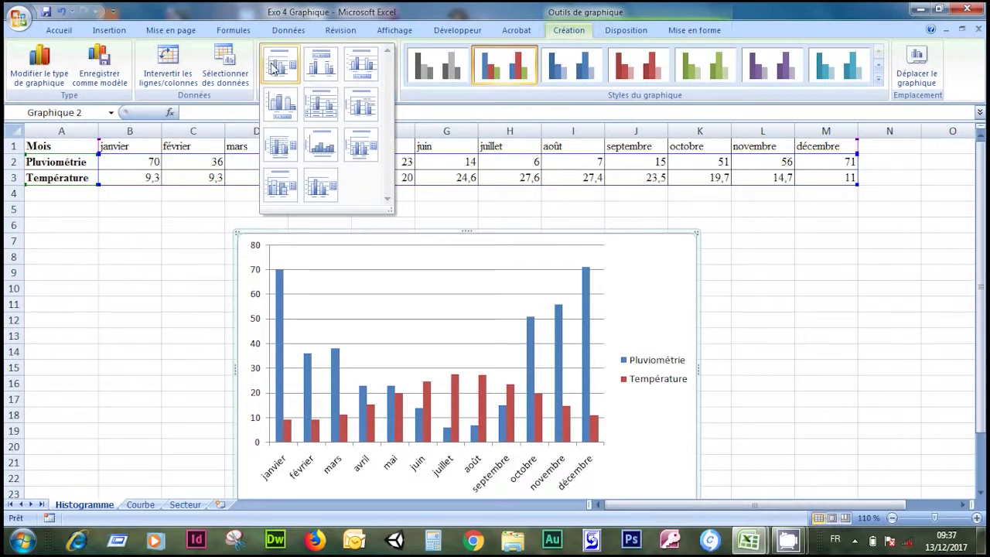
Step: Apply the first chart layout to add a title, and select that title
click(286, 77)
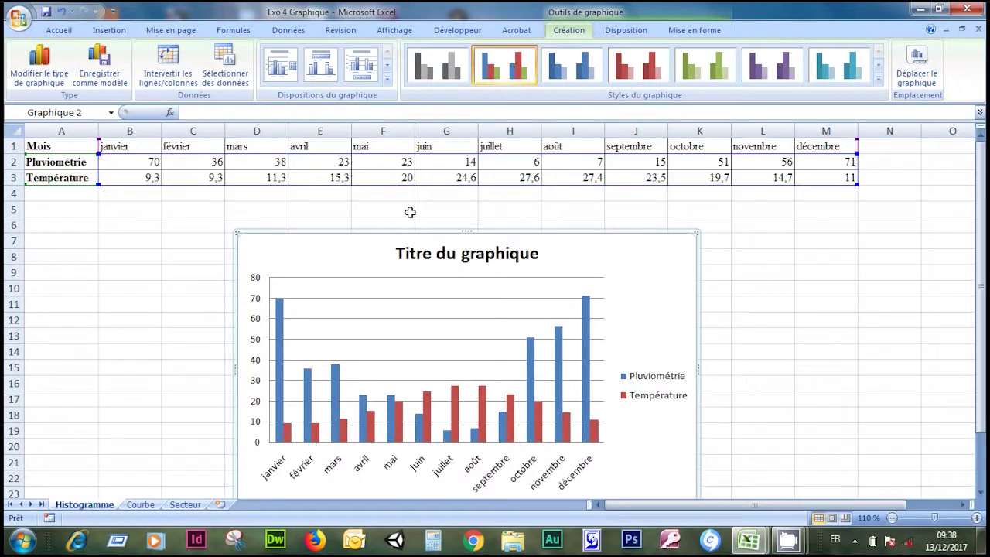
scroll(410, 214, down, 3)
scroll(410, 213, up, 1)
scroll(418, 213, up, 1)
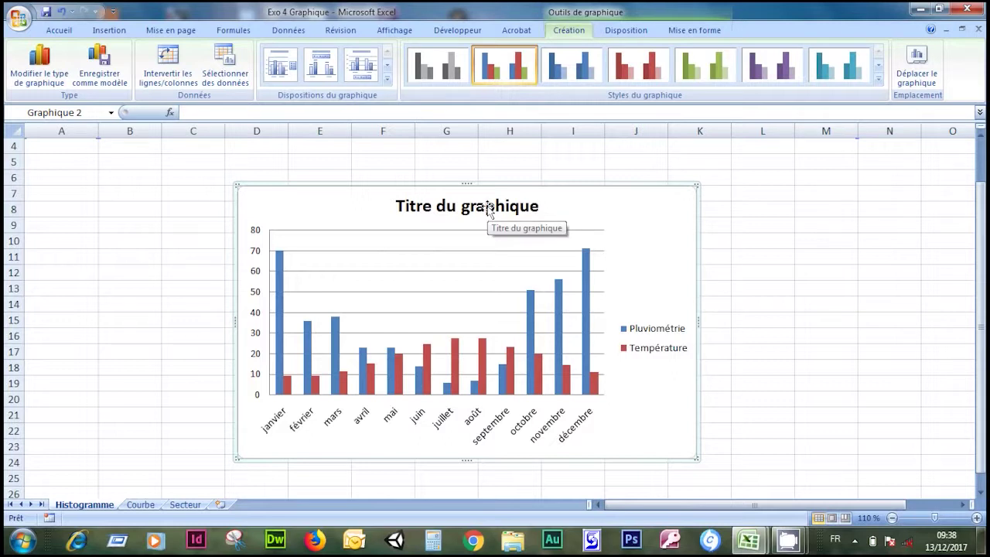
click(489, 209)
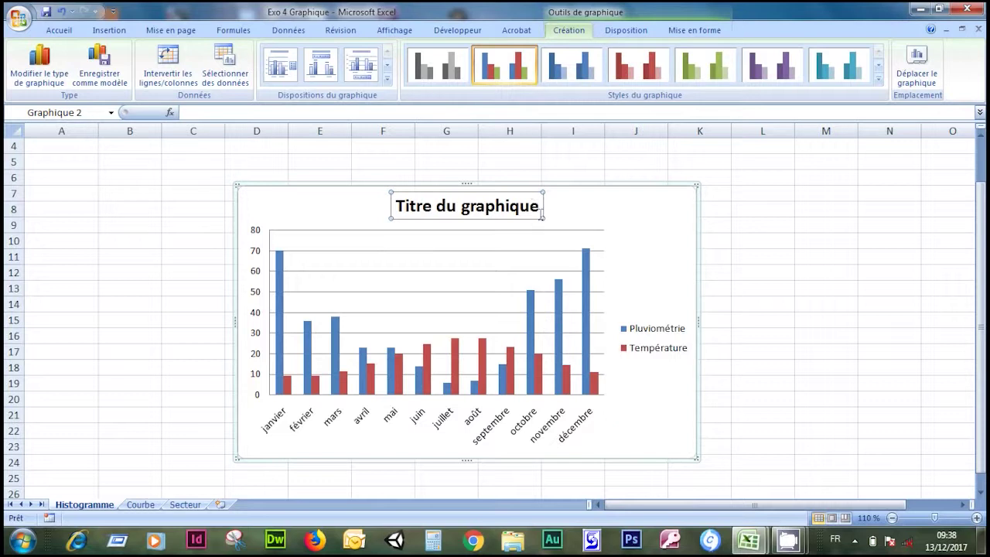
Step: Type the title 'Titre du graphique' with a second line 'deuxième ligne'
mouse_move(586, 288)
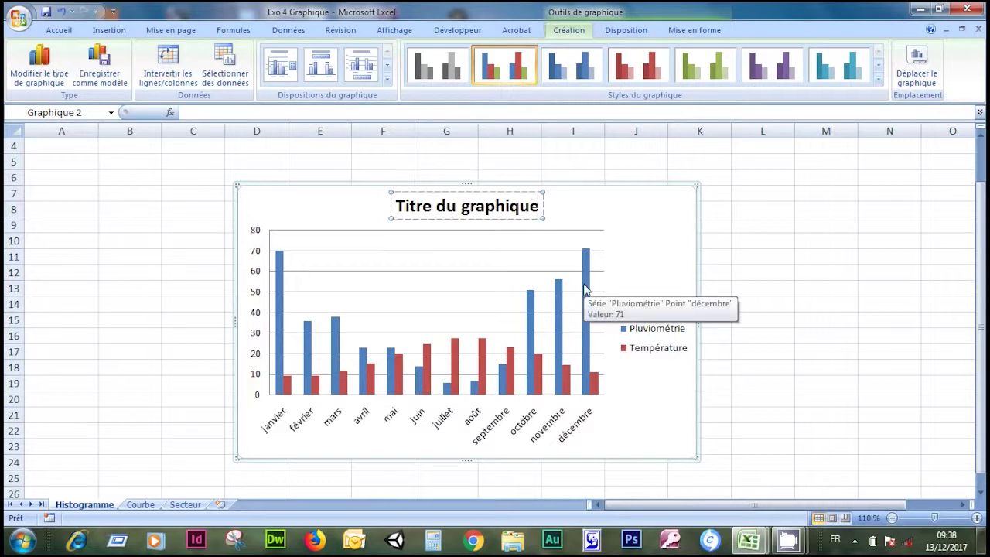
key(BackSpace)
key(BackSpace)
key(BackSpace)
key(BackSpace)
key(BackSpace)
key(BackSpace)
key(BackSpace)
key(BackSpace)
key(BackSpace)
key(BackSpace)
key(BackSpace)
key(BackSpace)
key(BackSpace)
key(BackSpace)
key(BackSpace)
key(BackSpace)
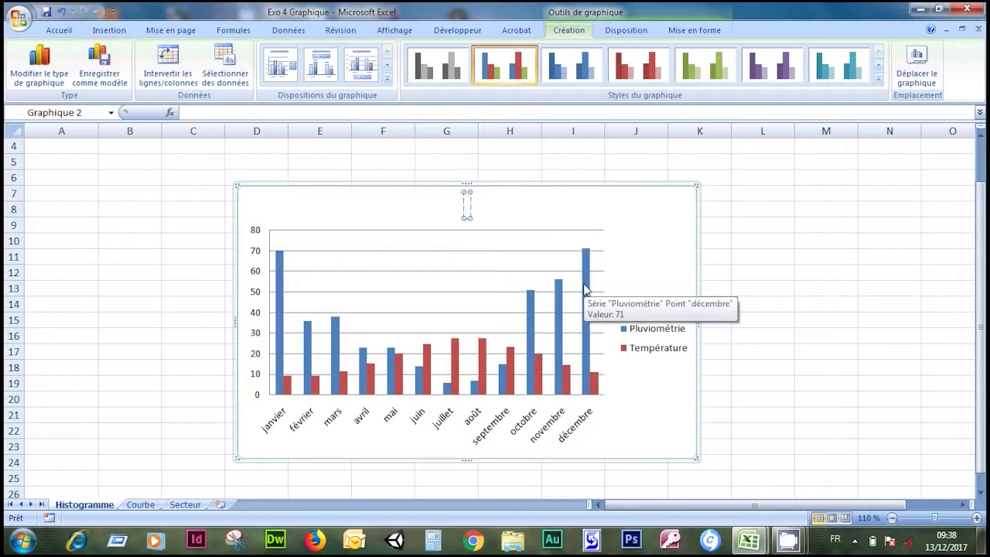
text(T)
text(itre)
text( du)
text( gtra)
key(BackSpace)
key(BackSpace)
key(BackSpace)
text(raphique)
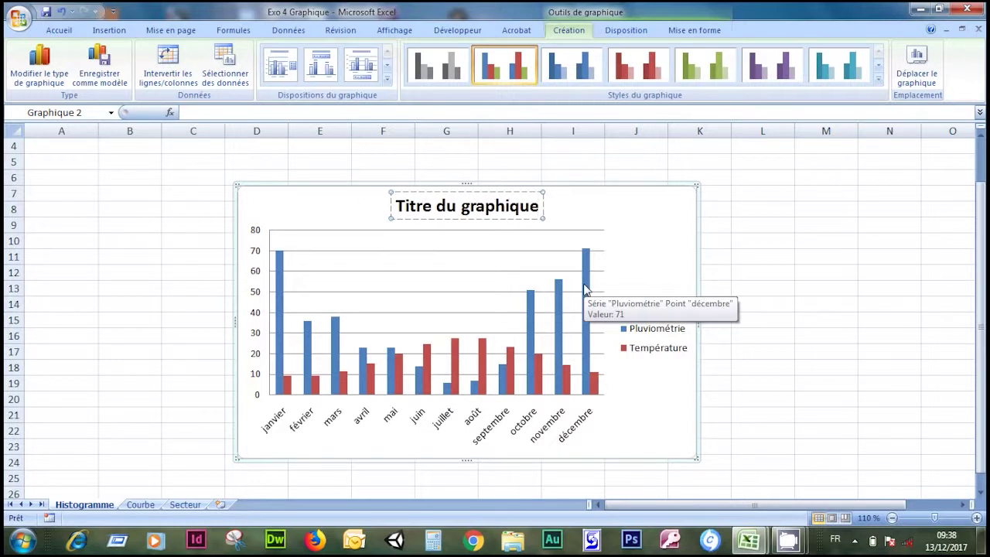
key(Return)
text(dey)
key(BackSpace)
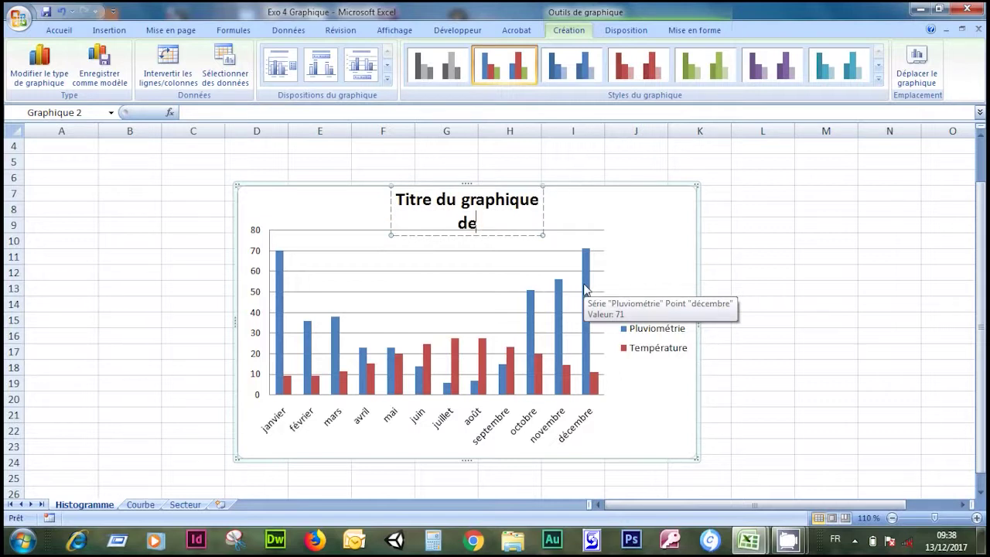
text(uxième ligne)
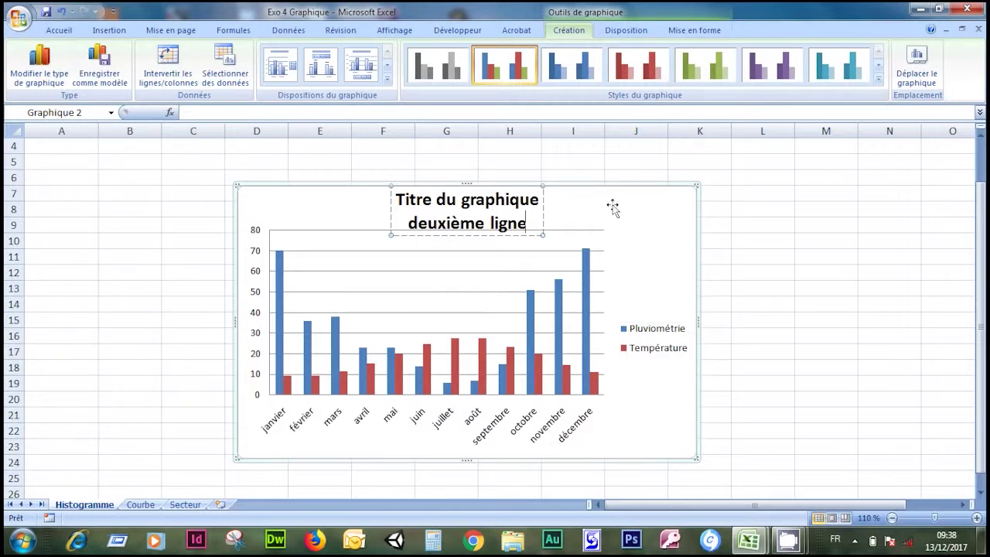
Step: Finish the title edit and select the Pluviométrie/Température column chart below the table
click(762, 227)
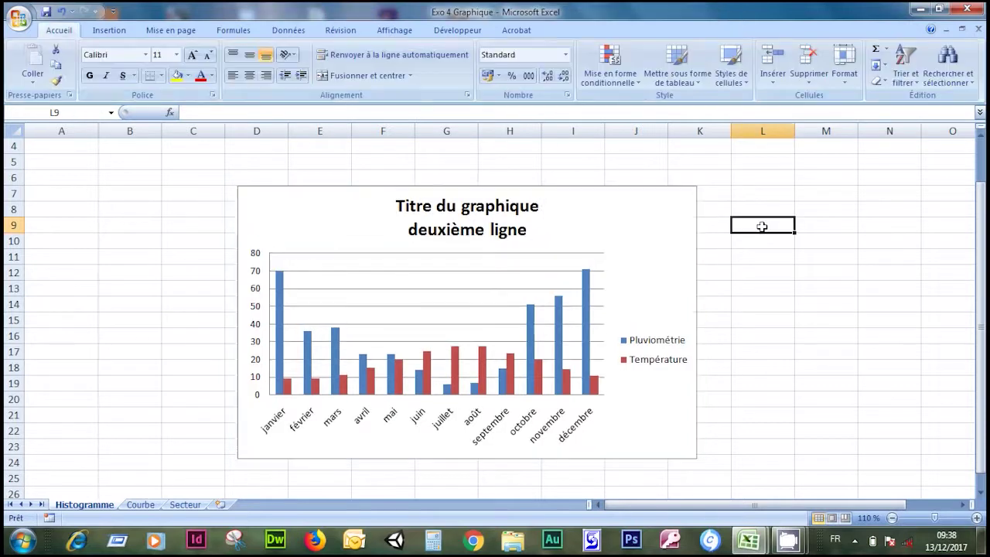
scroll(761, 226, down, 1)
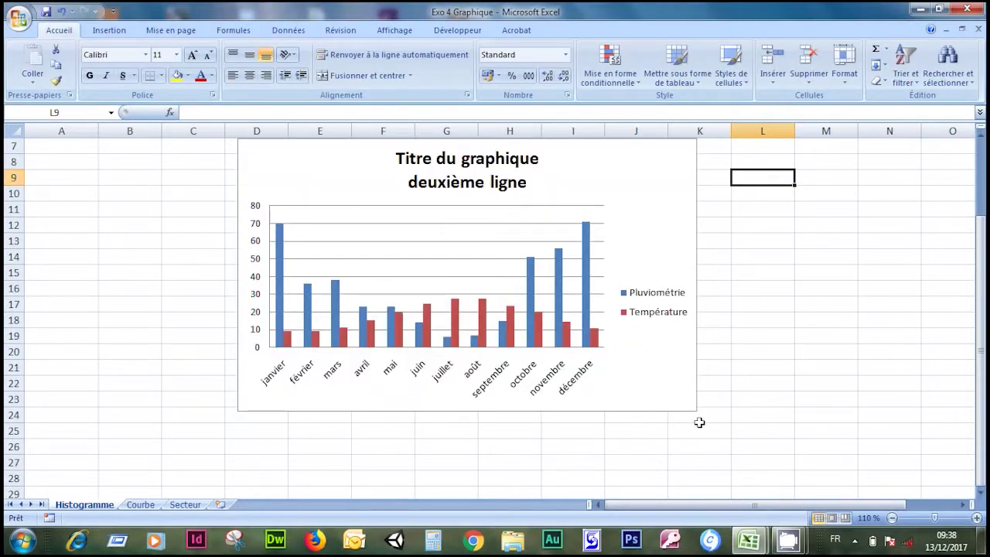
click(675, 409)
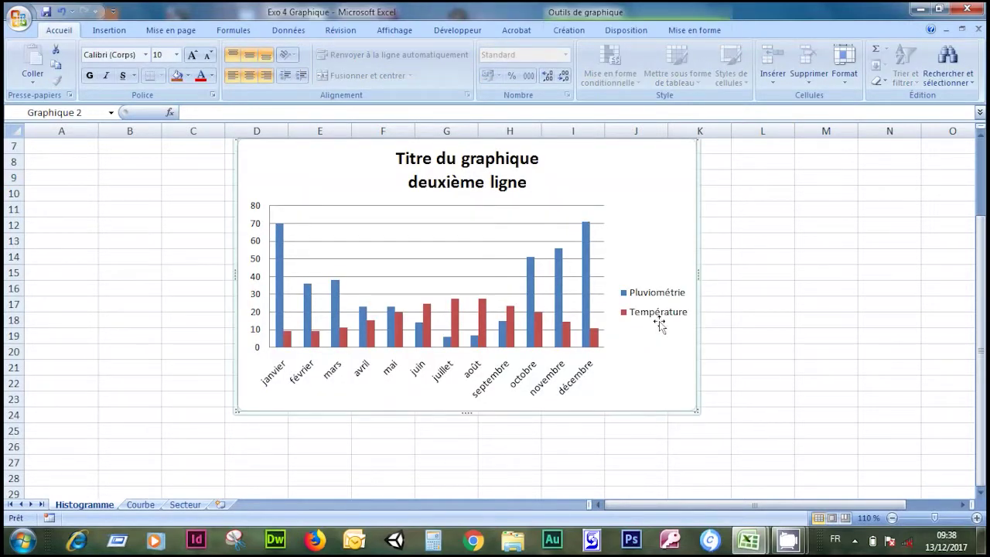
scroll(660, 323, up, 2)
scroll(660, 323, down, 2)
scroll(659, 329, up, 1)
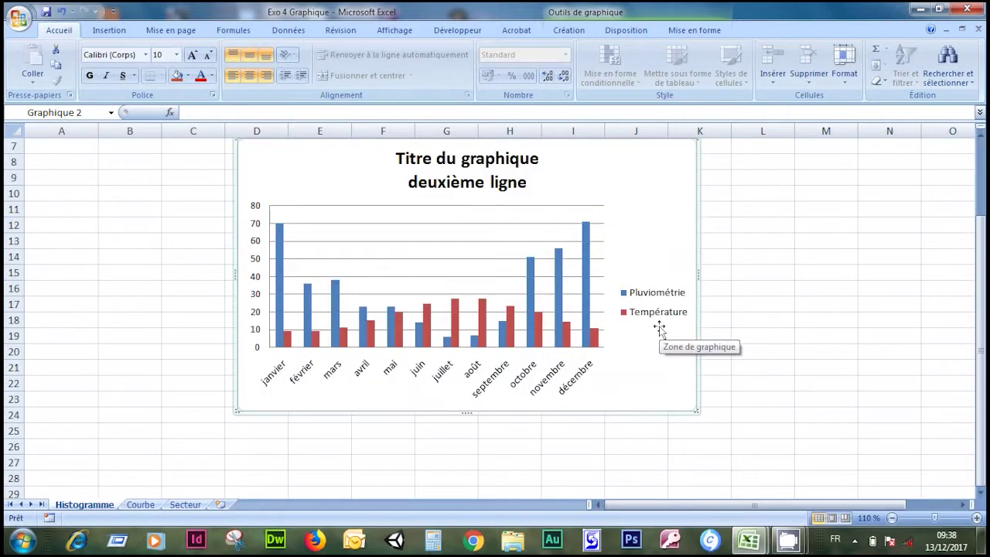
scroll(659, 329, up, 2)
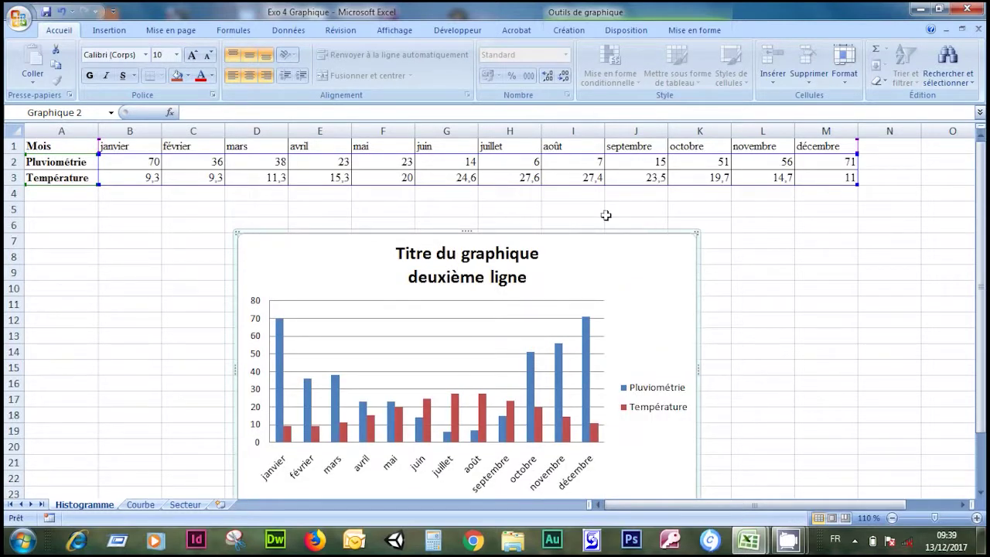
scroll(707, 358, down, 2)
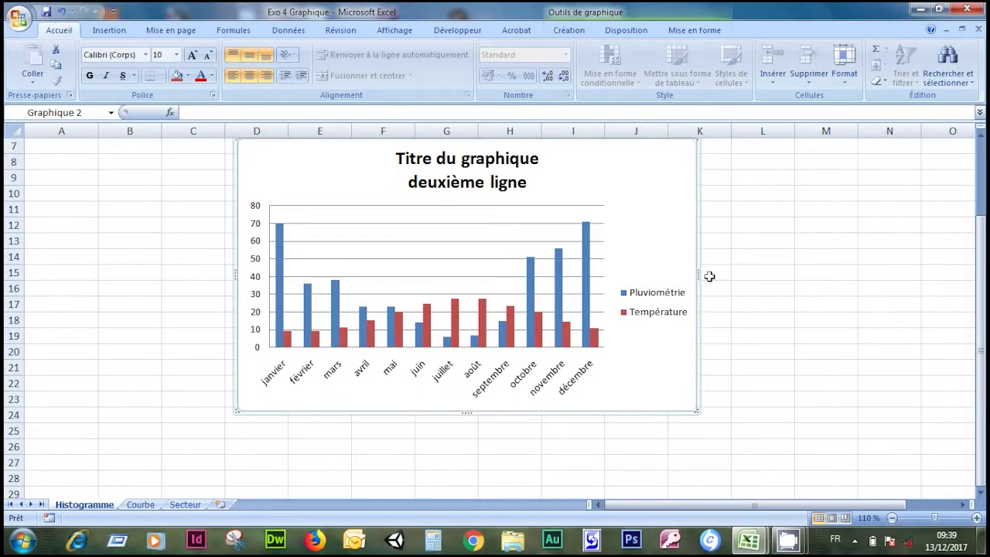
Step: Resize the chart wider and taller so it stretches from column D to column L
drag(696, 411, 735, 454)
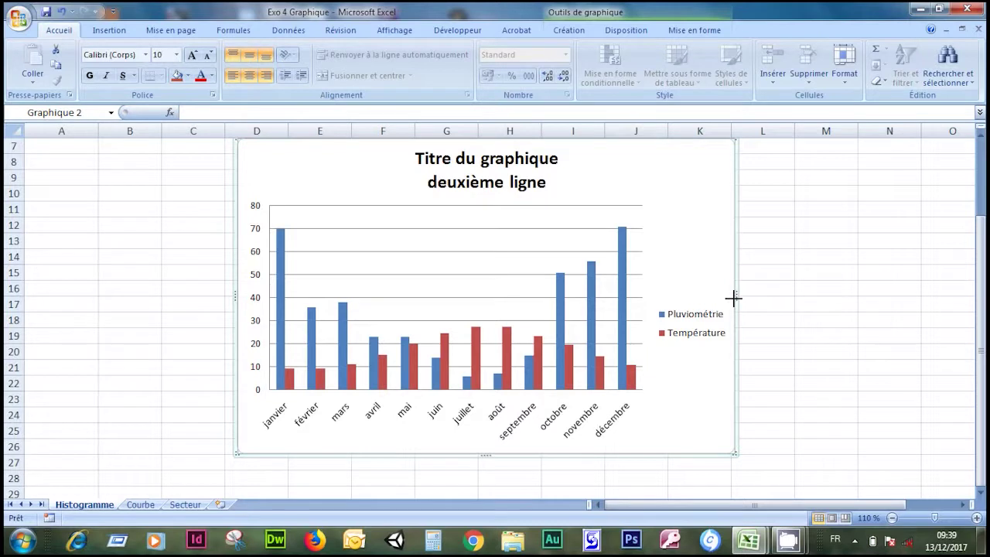
drag(733, 298, 809, 299)
scroll(511, 383, down, 3)
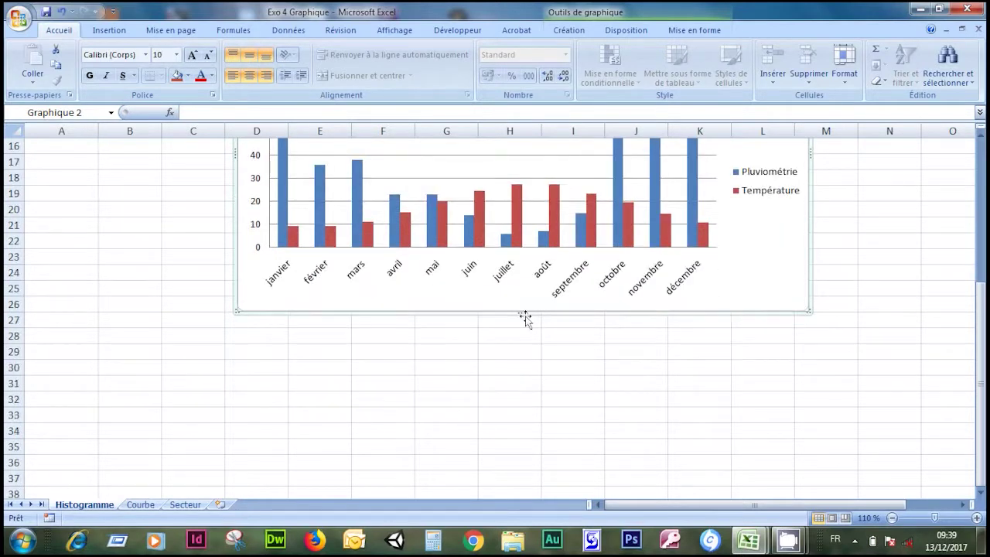
drag(526, 312, 526, 362)
scroll(525, 361, up, 5)
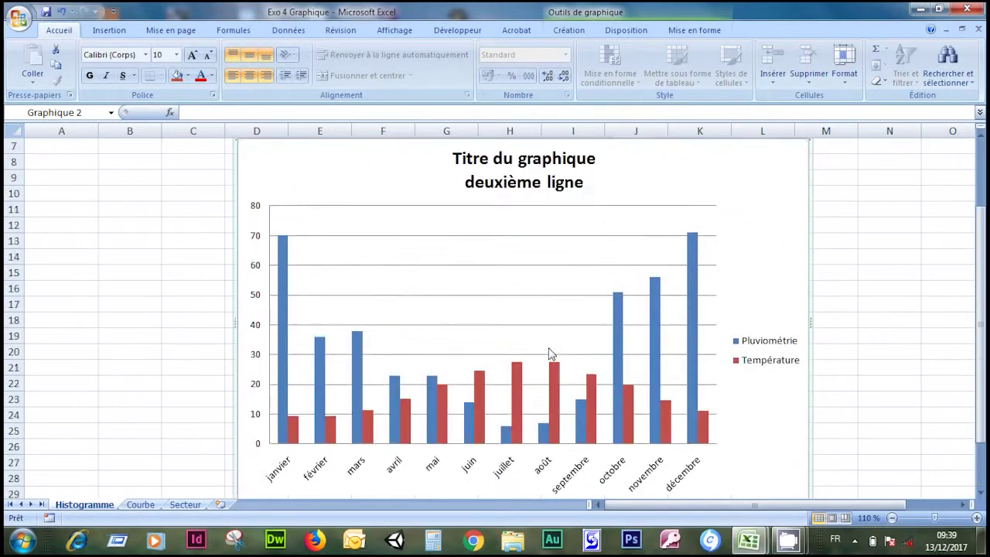
scroll(526, 298, down, 3)
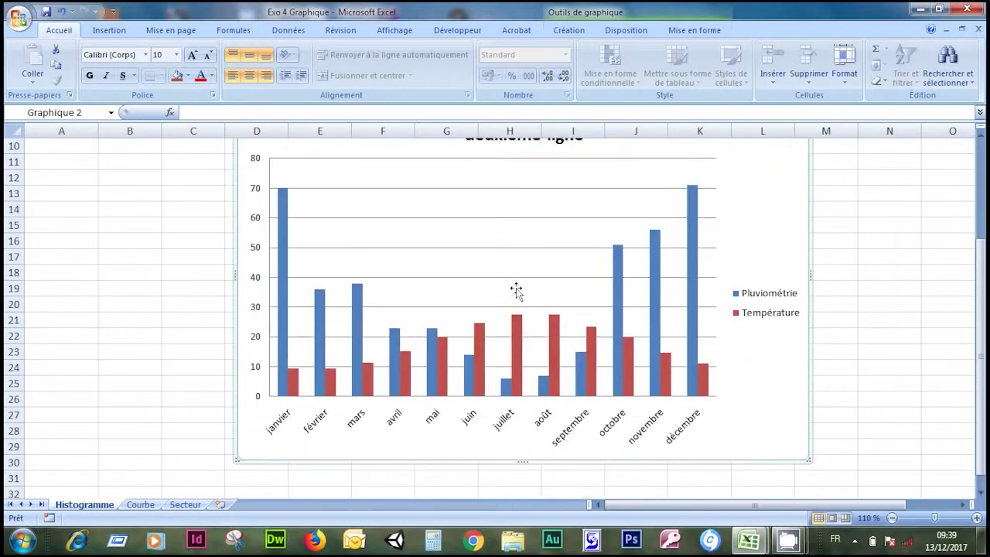
scroll(521, 290, up, 2)
click(574, 32)
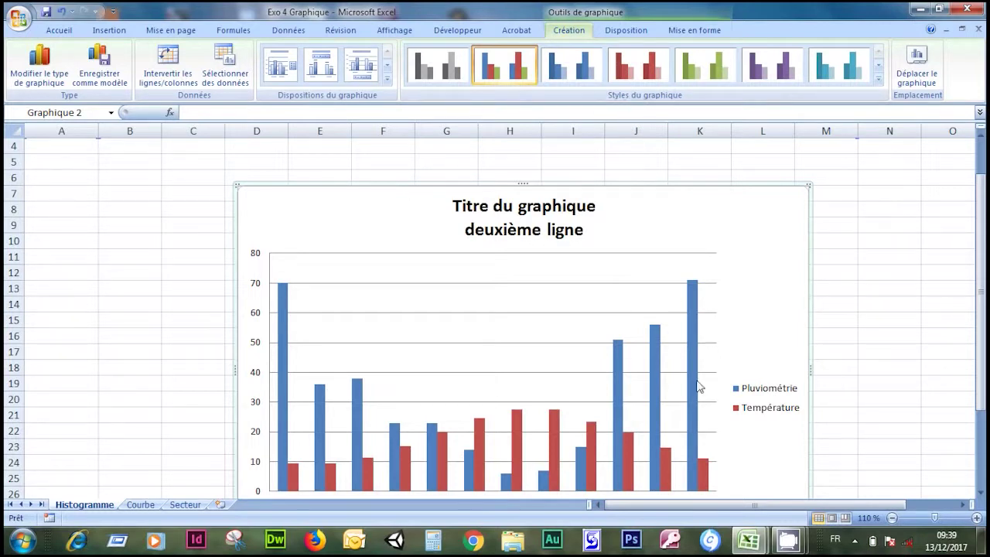
Step: Apply an orange chart style after trying green, purple and red styles
click(718, 61)
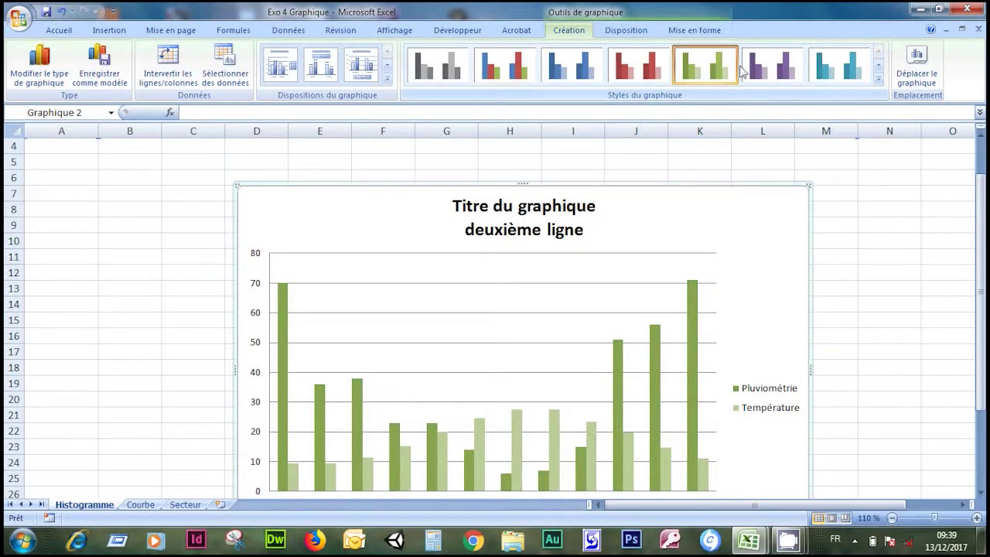
click(770, 64)
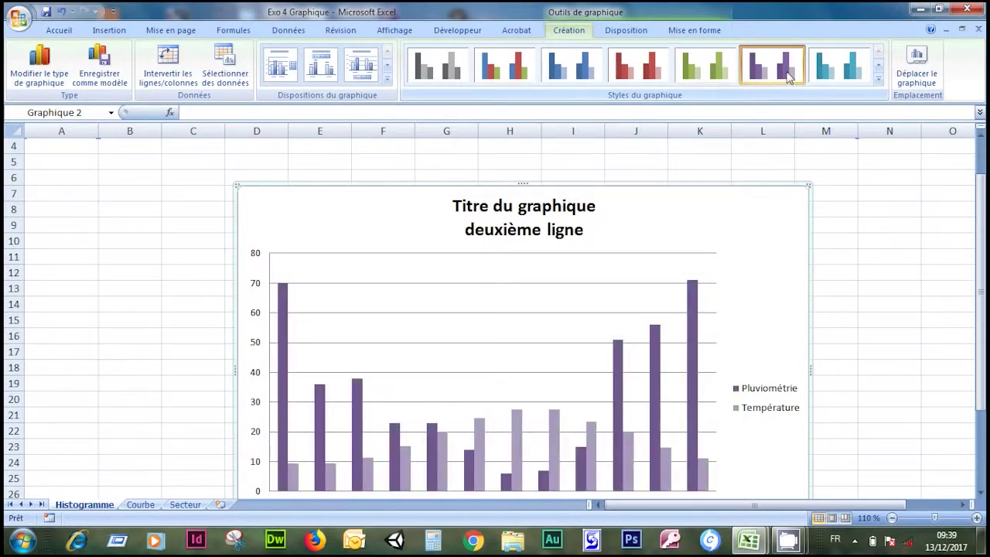
click(879, 81)
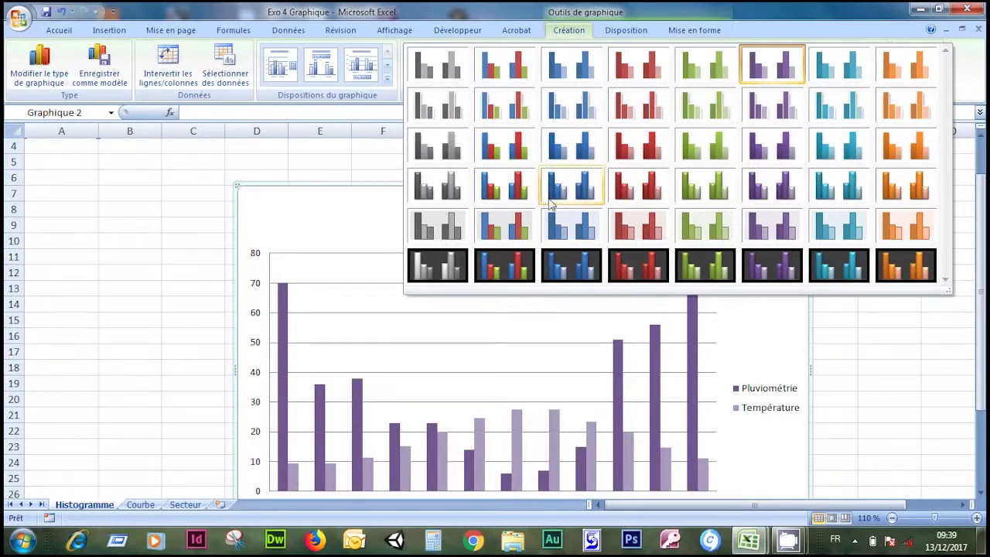
click(640, 184)
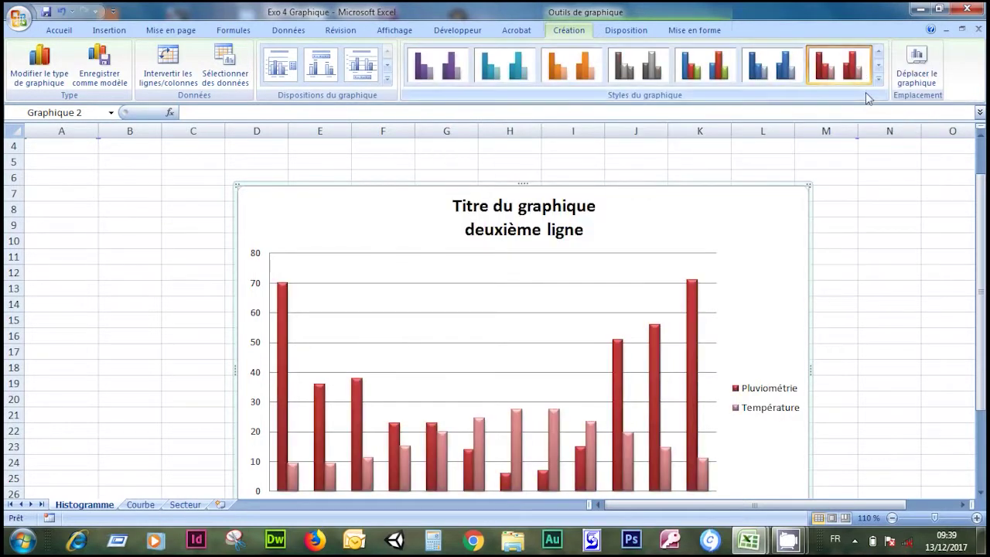
click(880, 81)
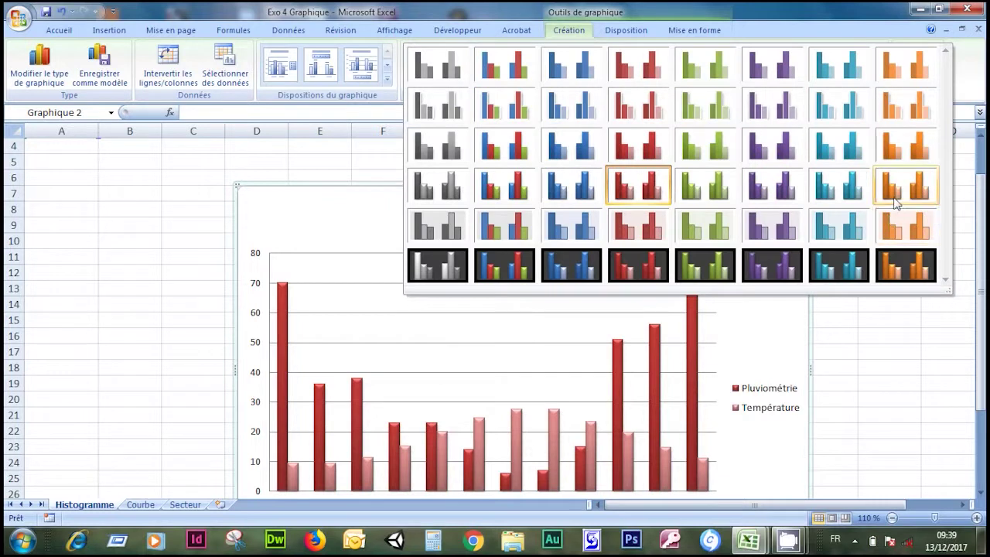
click(897, 186)
Step: Move the column chart further left under the data table
scroll(796, 184, down, 4)
scroll(793, 186, down, 1)
scroll(794, 186, up, 4)
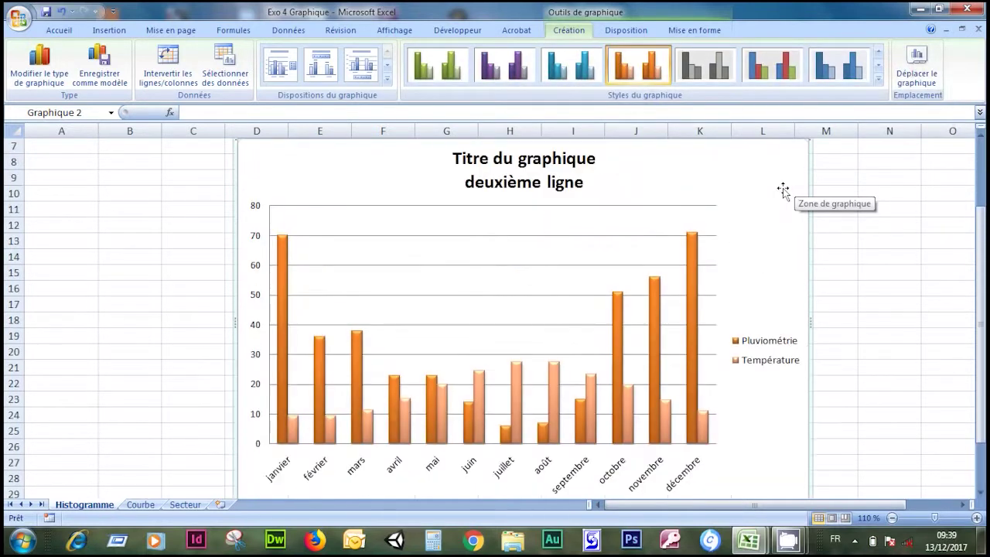
scroll(784, 190, up, 2)
drag(790, 226, 684, 223)
Step: On the Courbe sheet at 120% zoom, delete the existing Chine/Japon line chart
click(801, 285)
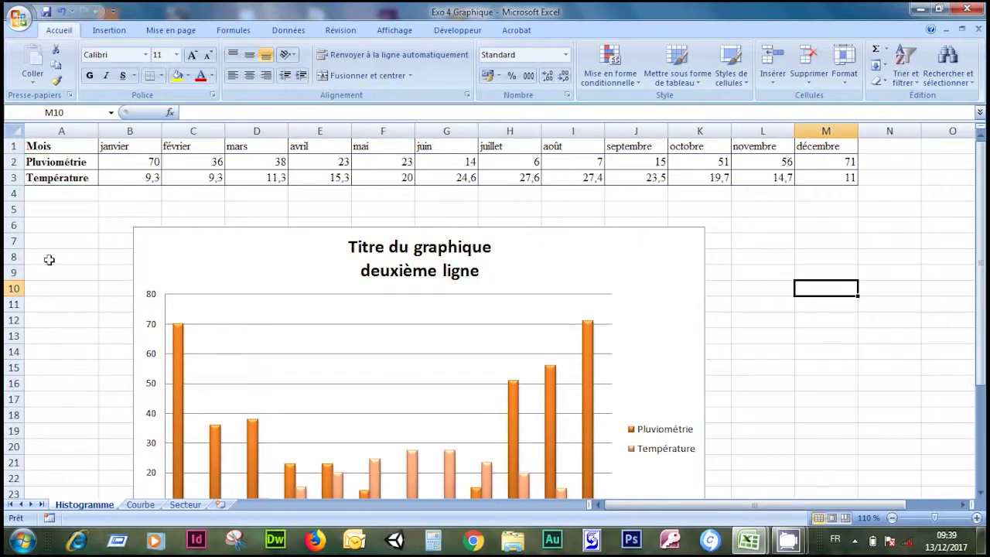
click(139, 505)
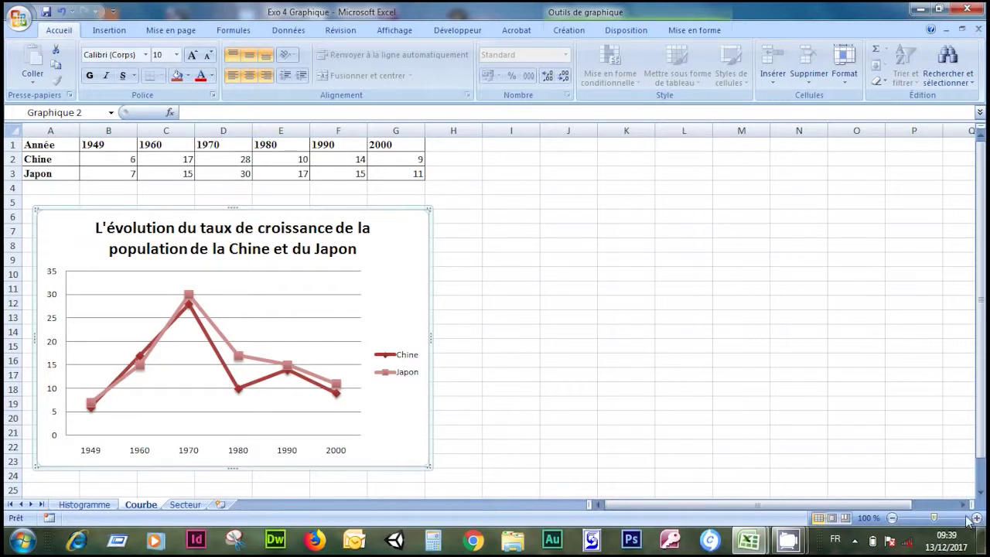
click(977, 518)
click(977, 519)
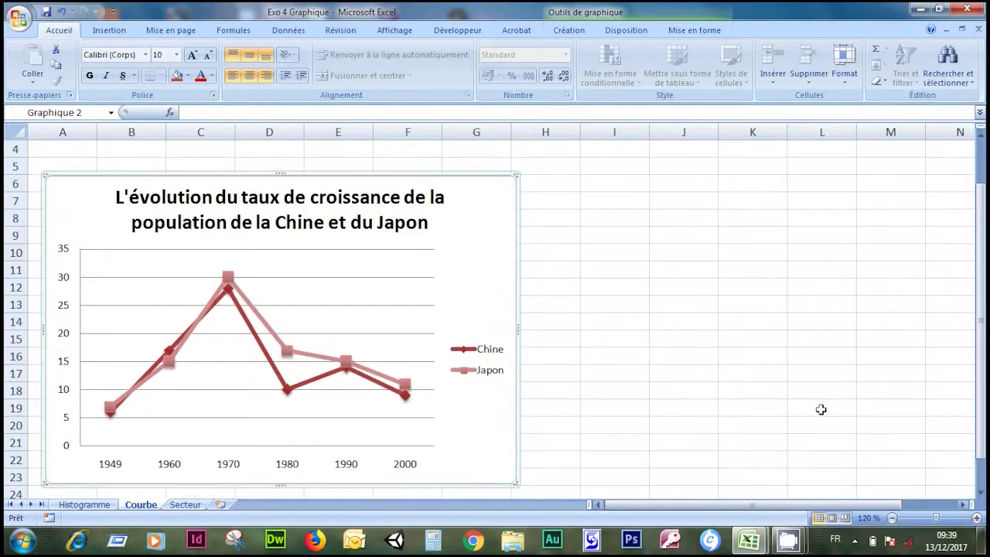
scroll(626, 311, up, 1)
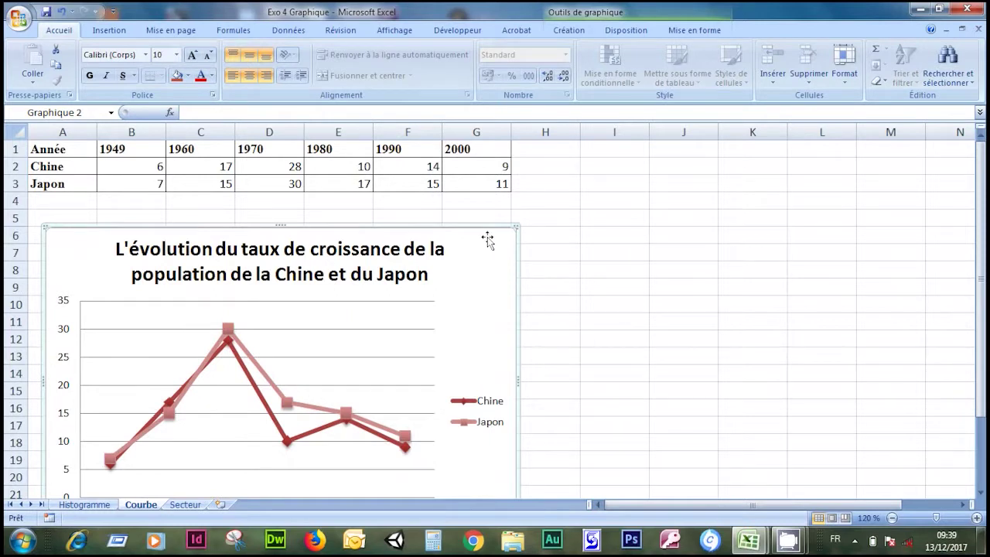
key(Delete)
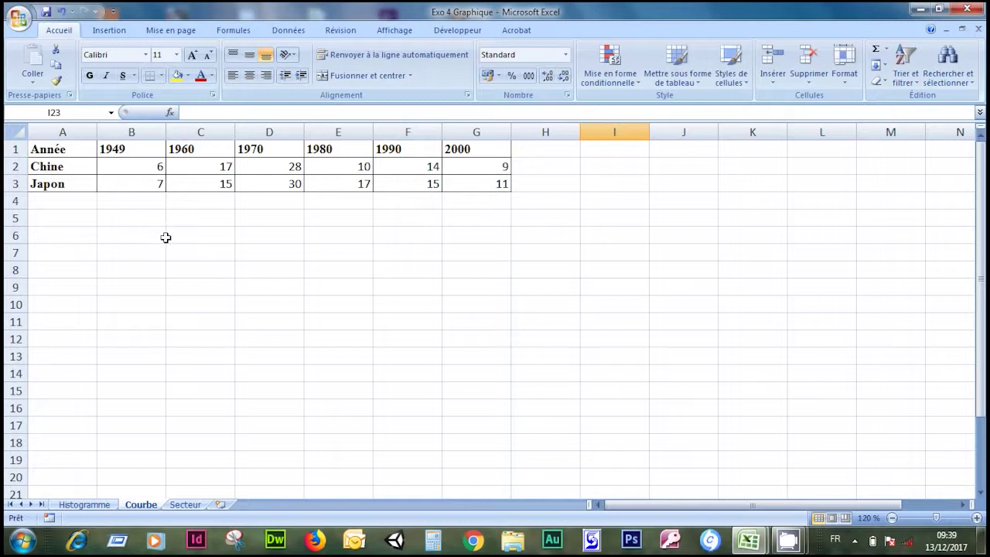
Step: Select the table A1:G3 and insert a Courbe avec marques line chart
click(59, 150)
click(244, 250)
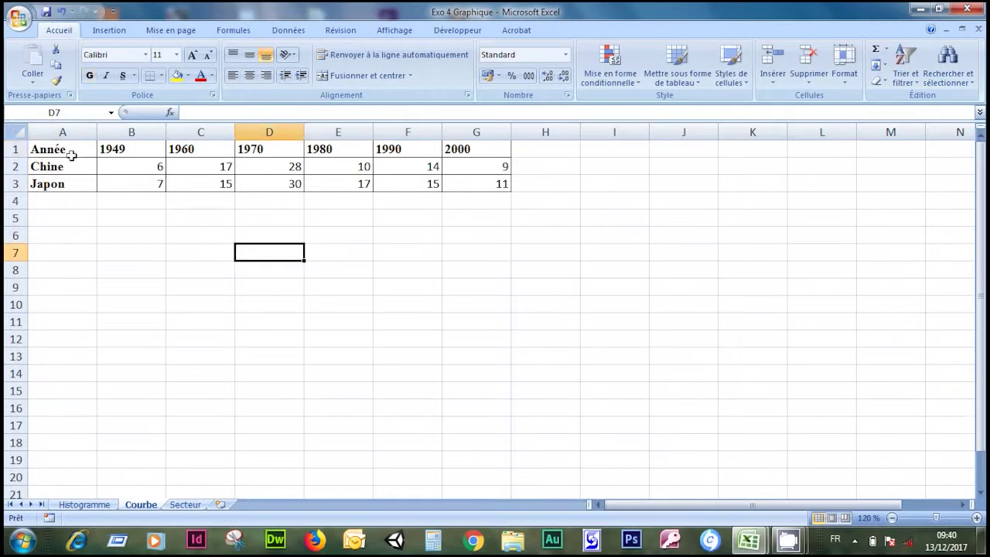
click(70, 149)
key(ctrl+a)
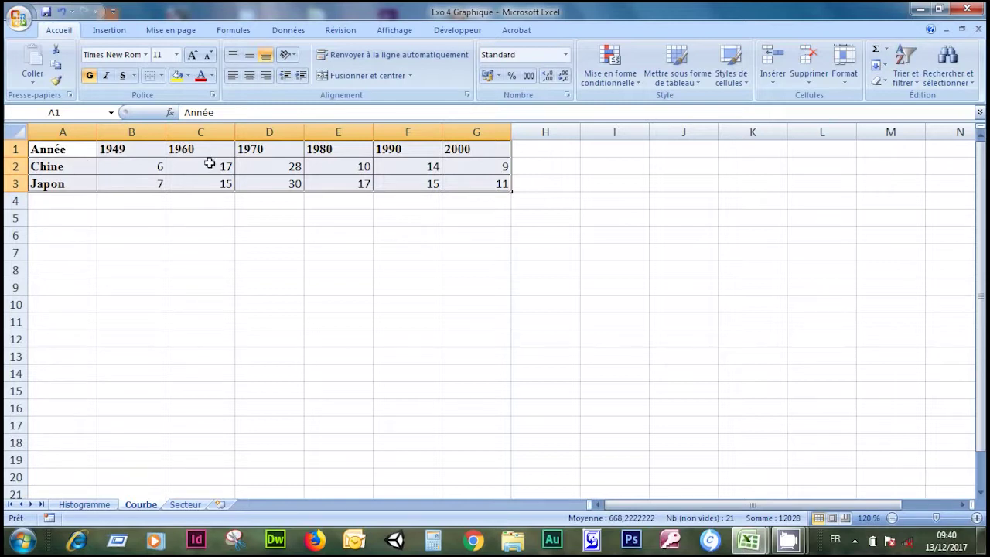
click(109, 31)
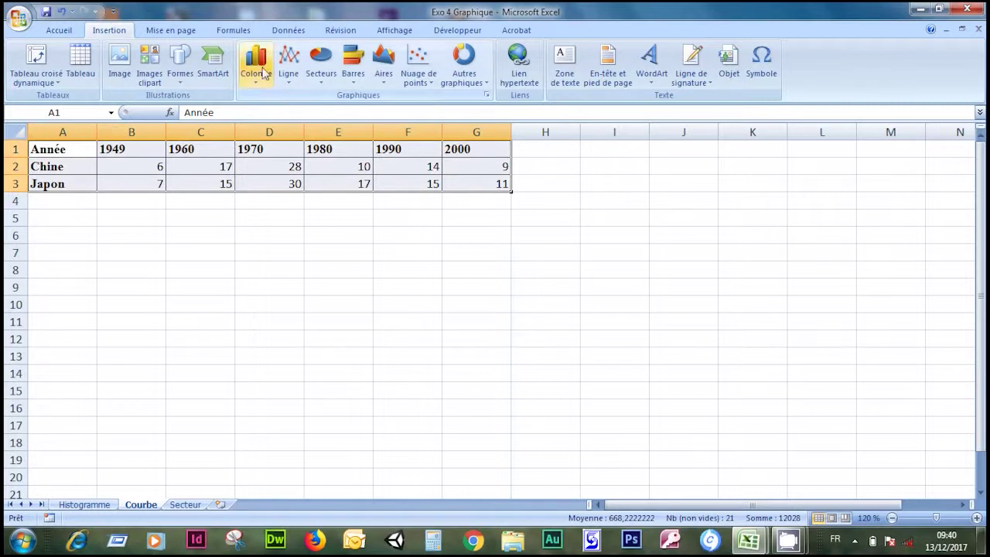
click(287, 81)
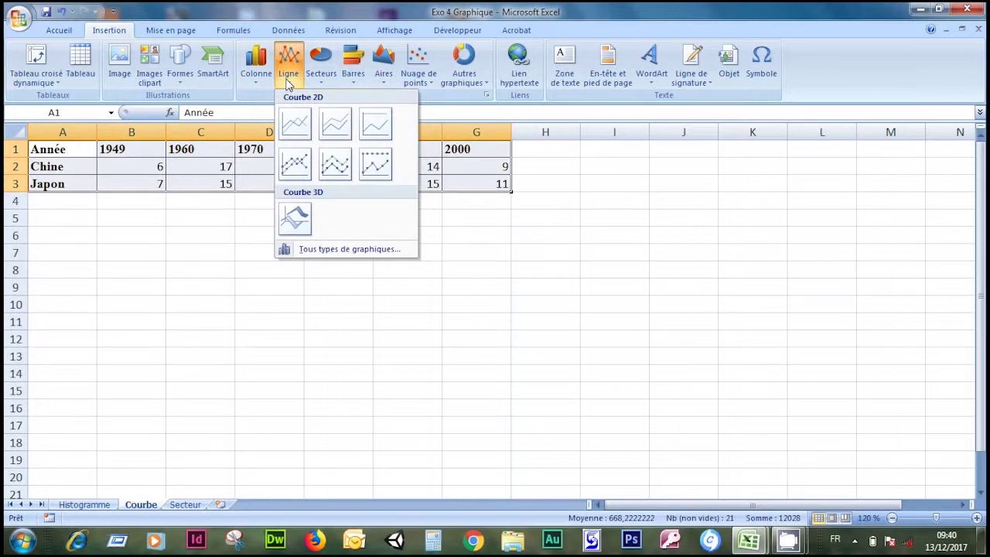
click(299, 161)
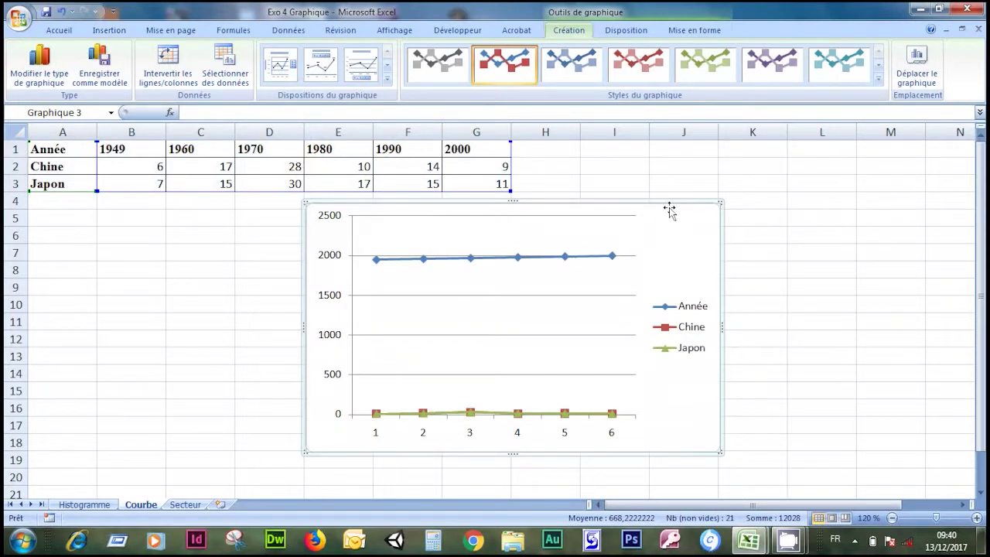
Step: Drag the new line chart left and down beneath the data table
drag(669, 209, 588, 241)
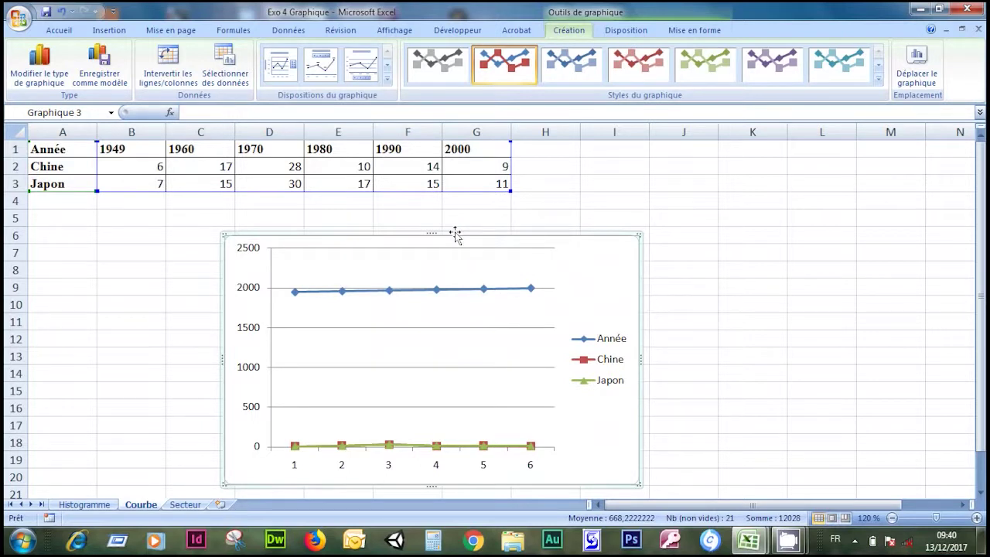
Step: Delete the faulty line chart, clear 'Année' from cell A1, and reselect A1:G3
key(Delete)
click(339, 220)
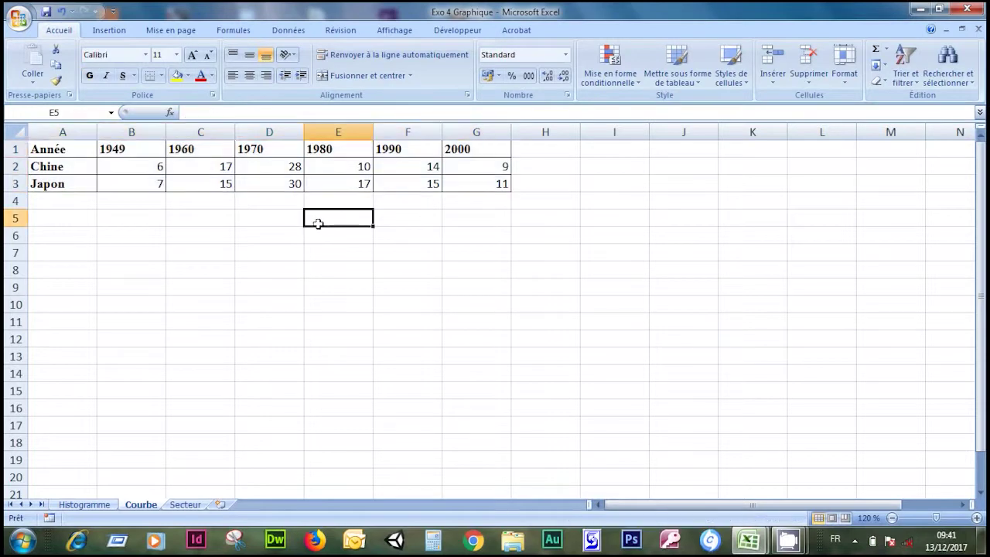
click(76, 149)
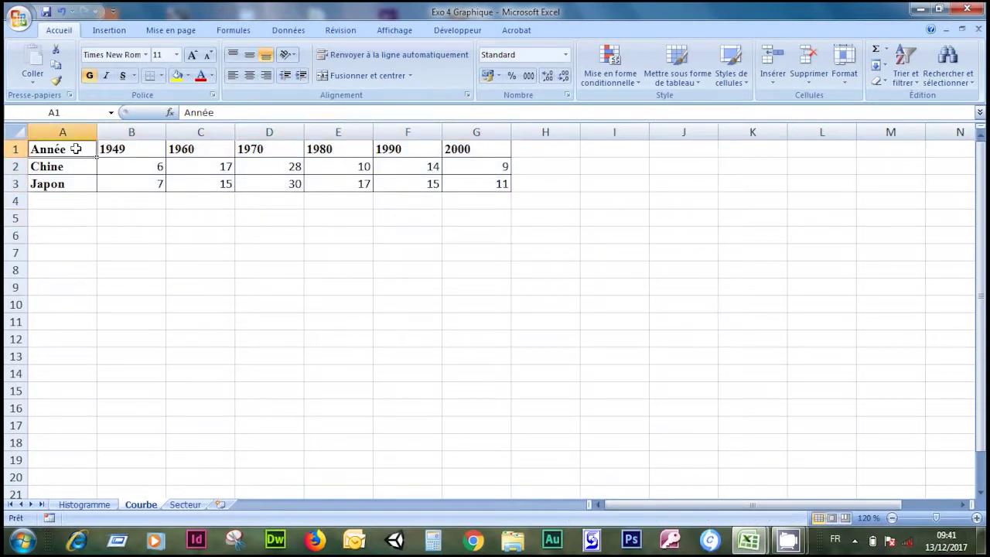
key(Delete)
key(ctrl+a)
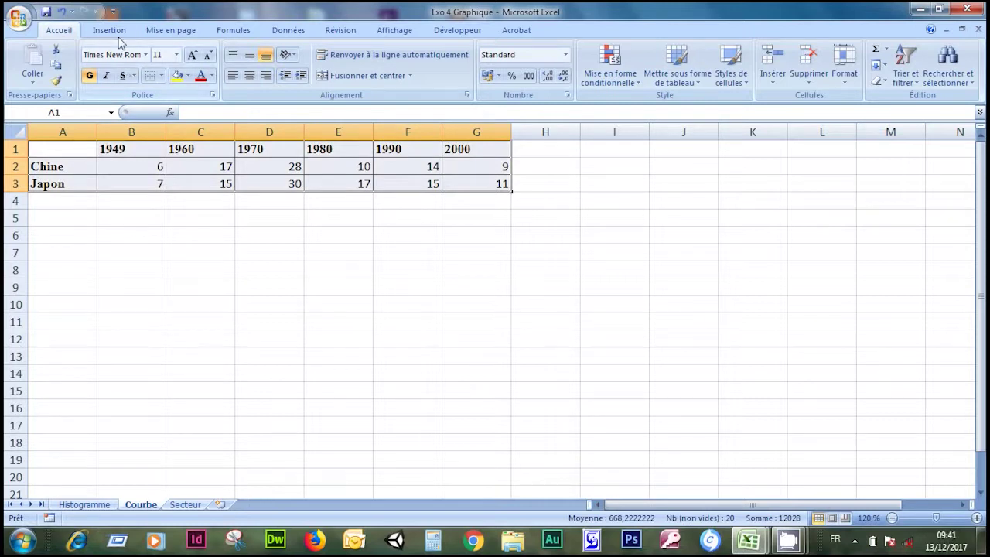
click(109, 30)
Step: Insert a Courbe avec marques chart and move it below the data table
click(283, 81)
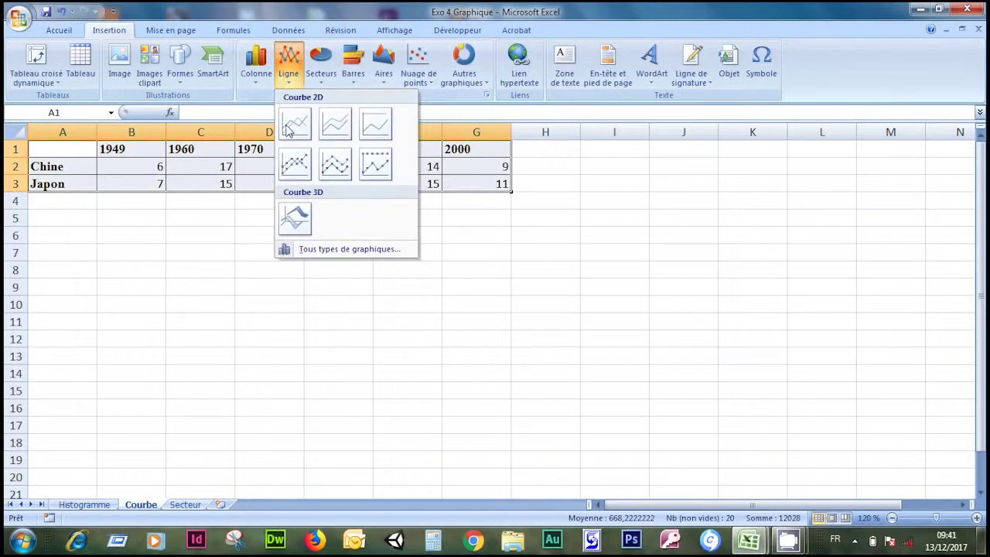
click(301, 168)
drag(681, 215, 588, 253)
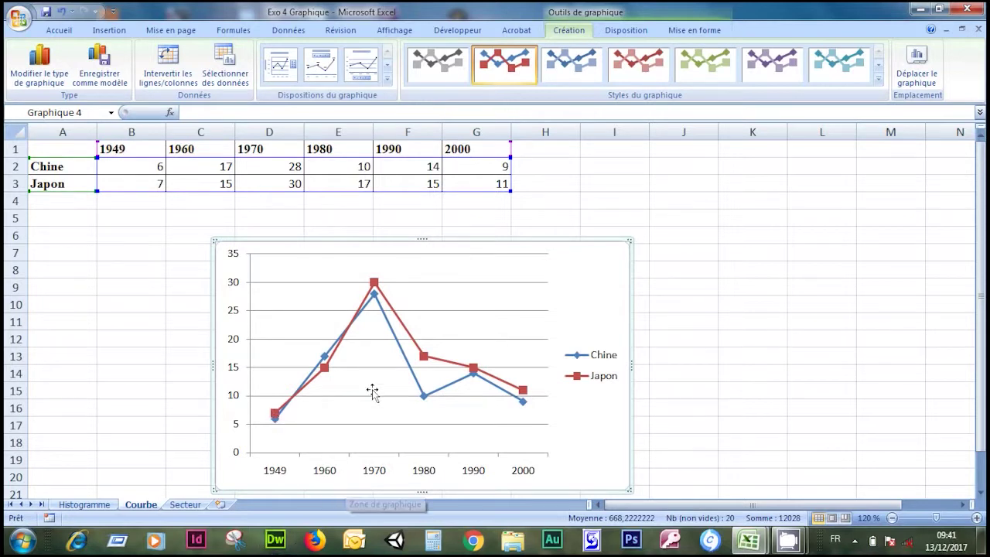
Step: Enlarge the Chine/Japon line chart by dragging its corner
scroll(372, 392, down, 1)
scroll(372, 391, up, 1)
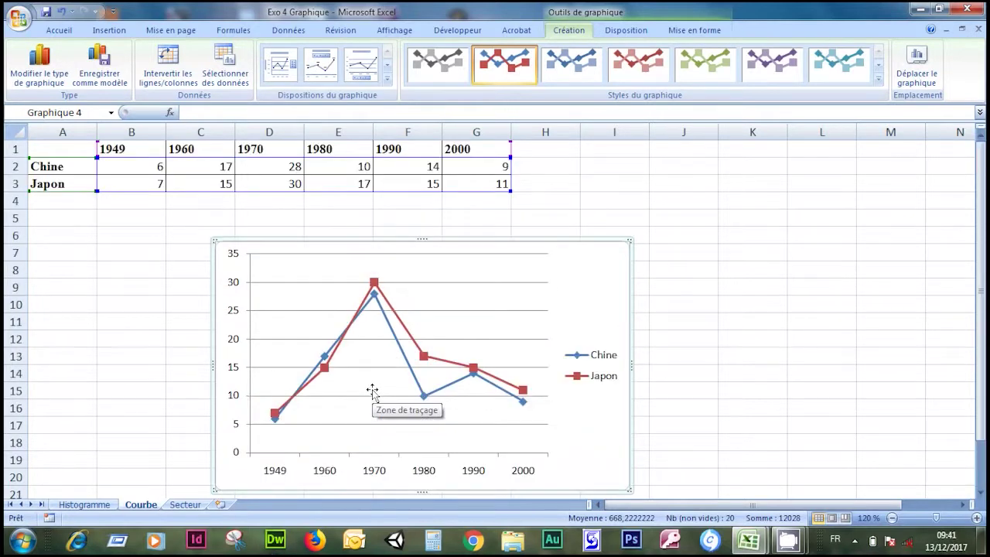
scroll(375, 392, down, 3)
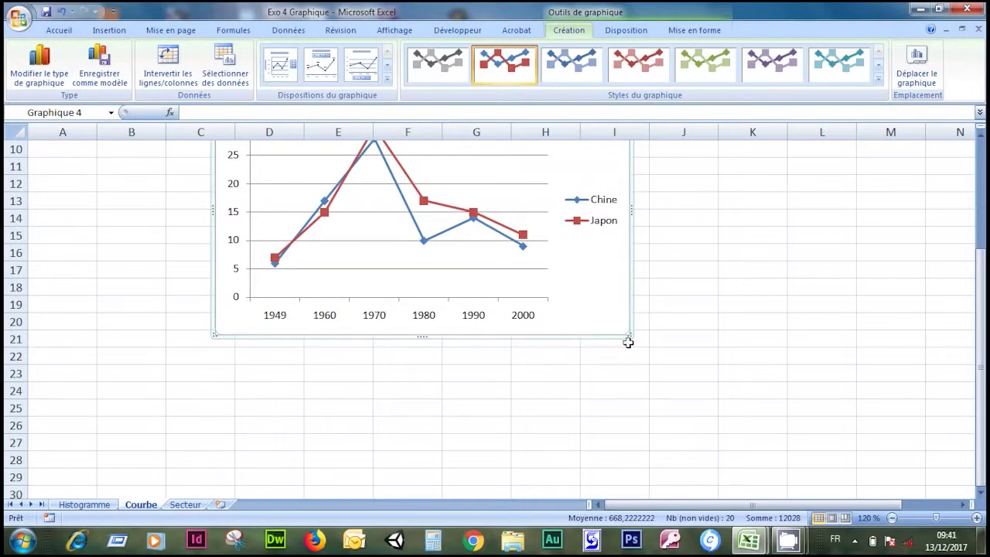
drag(629, 332, 670, 382)
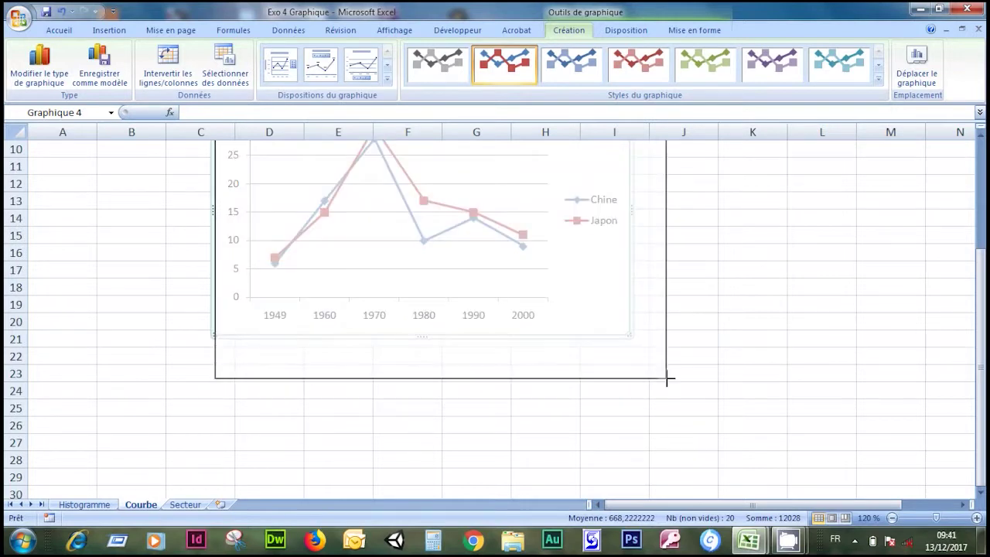
scroll(564, 303, up, 2)
scroll(564, 303, up, 1)
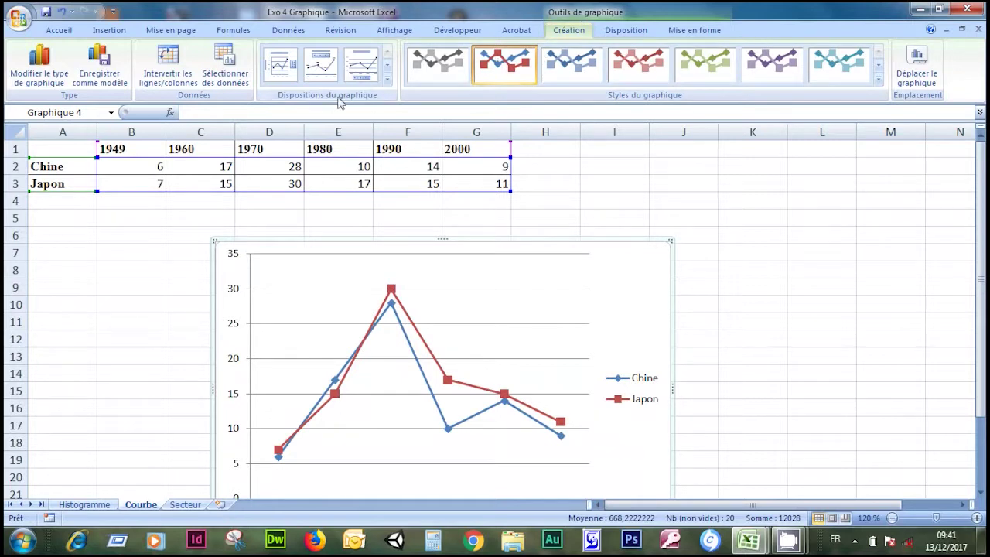
Step: Apply chart layout Mise en forme 1 and delete its vertical axis title
click(387, 79)
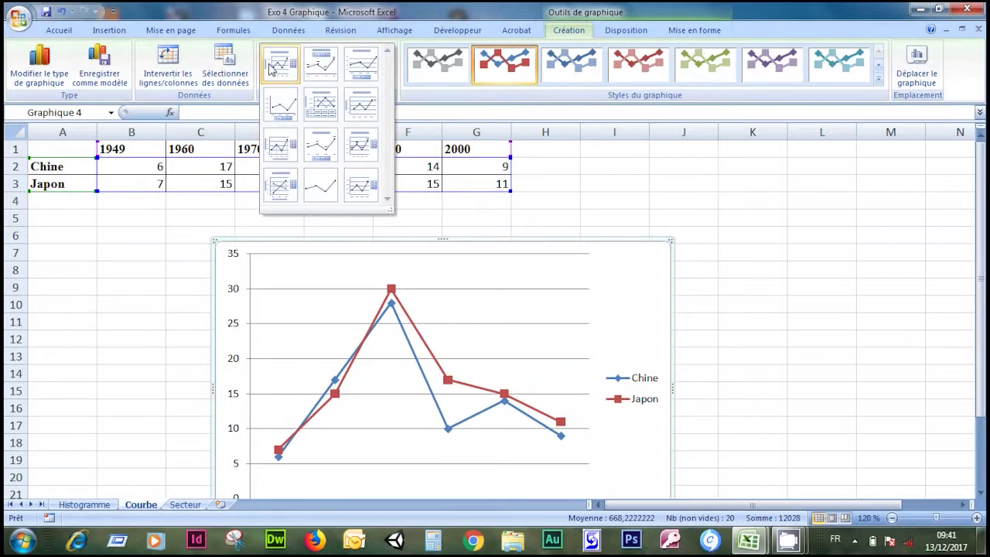
click(272, 68)
scroll(302, 248, down, 3)
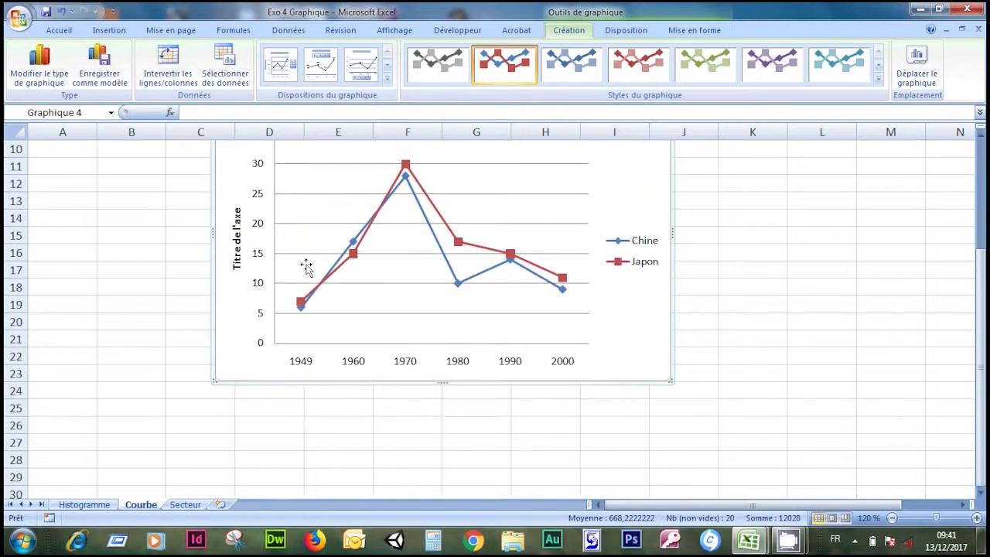
scroll(304, 265, up, 1)
click(236, 321)
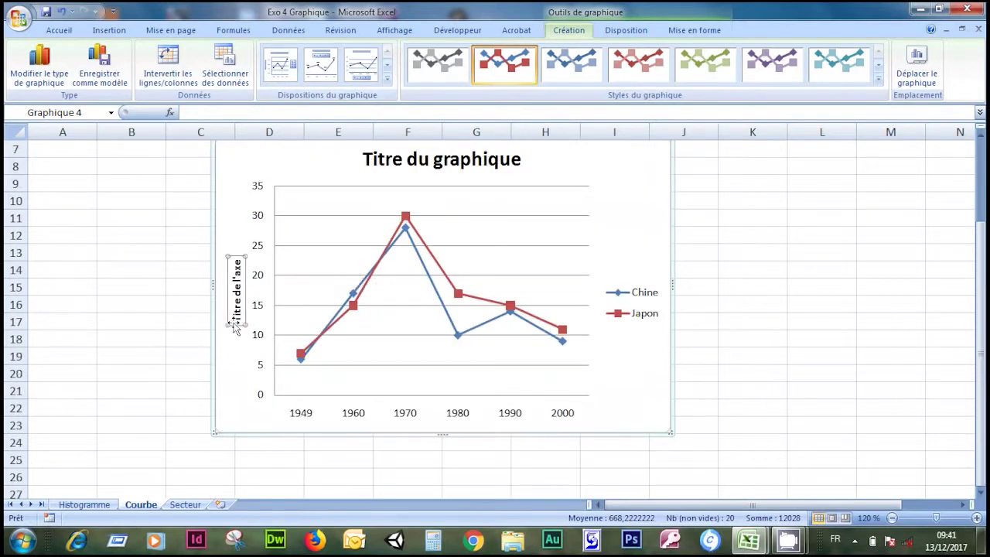
key(Delete)
scroll(349, 289, up, 1)
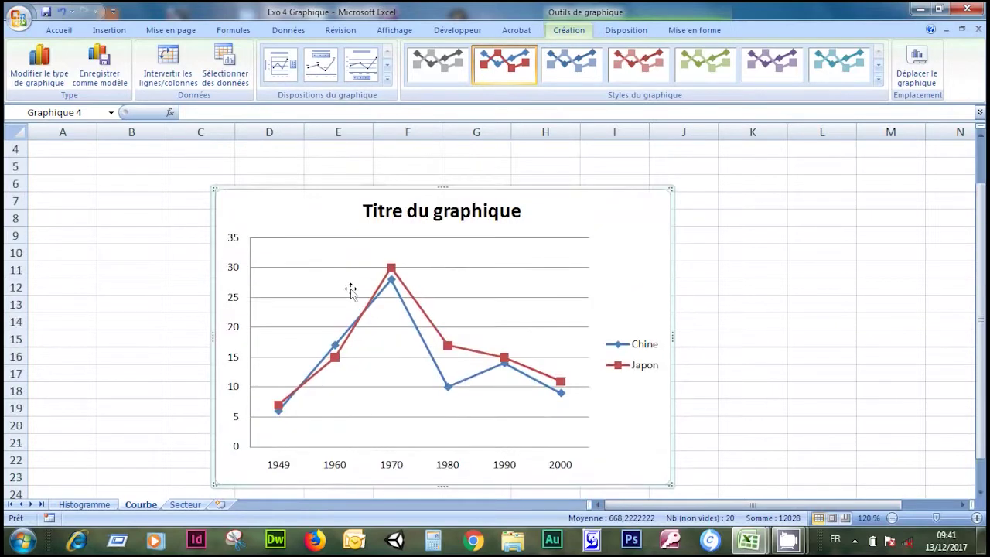
scroll(351, 288, up, 1)
Step: Retitle the line chart 'Titre du graphique'
click(497, 267)
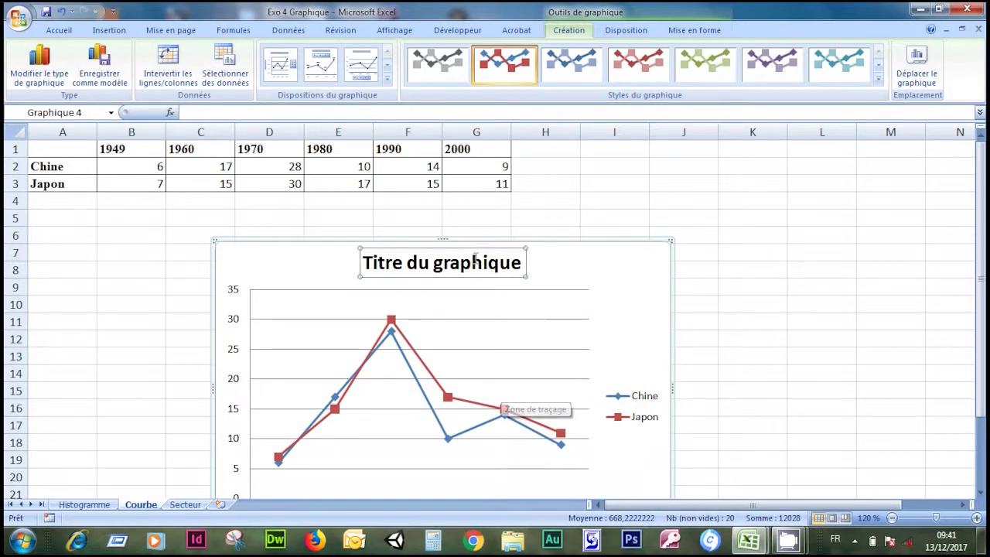
click(529, 300)
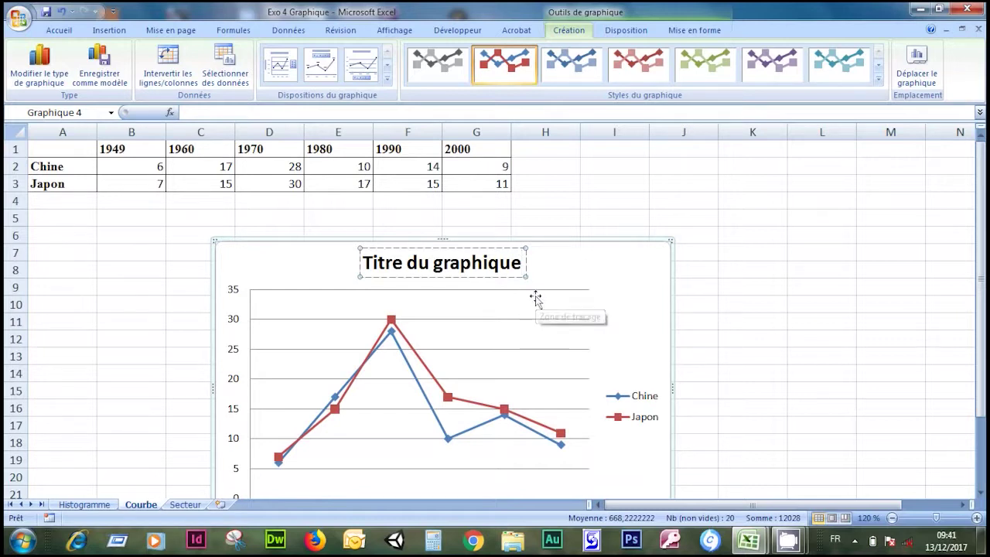
key(BackSpace)
key(BackSpace)
key(BackSpace)
key(BackSpace)
key(BackSpace)
key(BackSpace)
key(BackSpace)
key(BackSpace)
key(BackSpace)
key(BackSpace)
key(BackSpace)
key(BackSpace)
key(BackSpace)
key(BackSpace)
key(BackSpace)
key(BackSpace)
key(BackSpace)
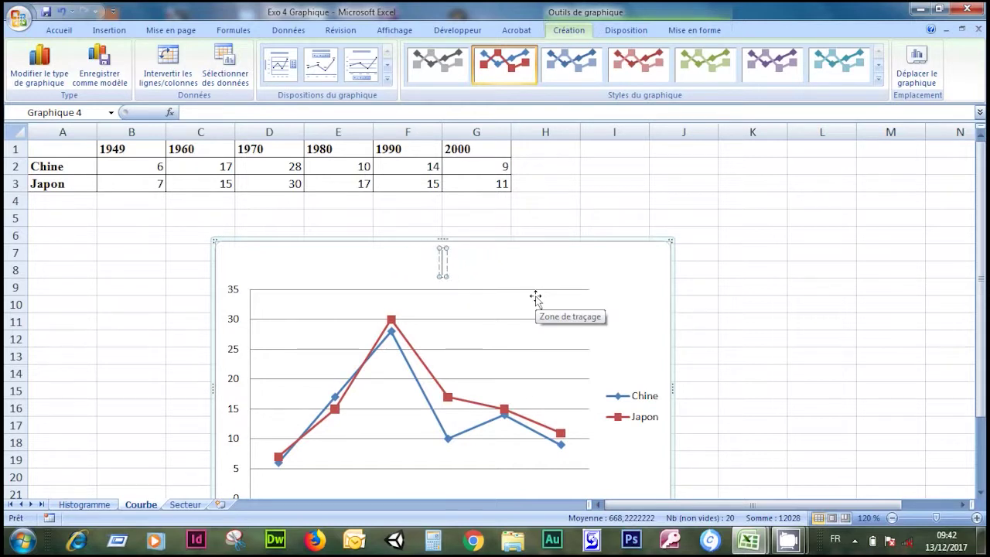
text(Titre du graphique)
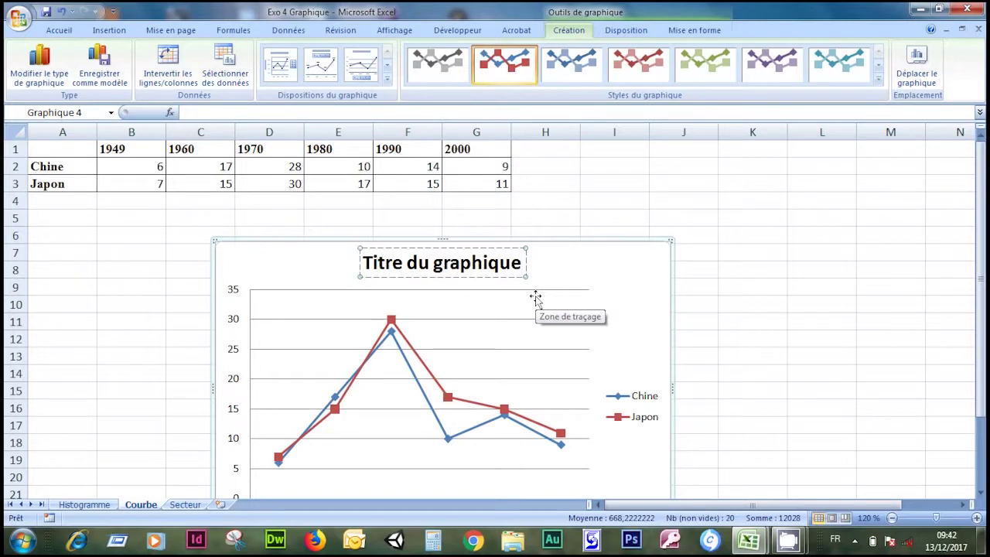
click(710, 335)
scroll(617, 301, down, 3)
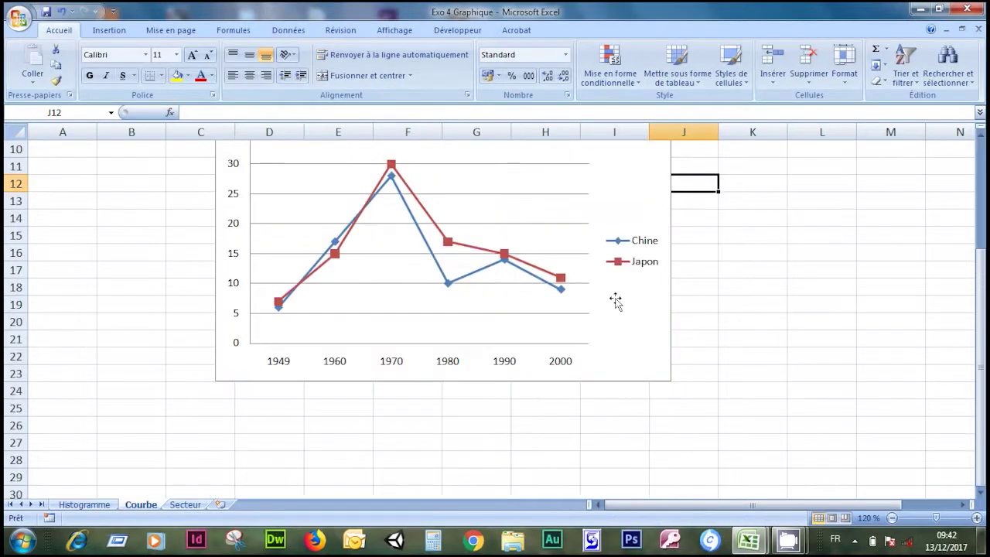
scroll(340, 363, up, 2)
scroll(320, 361, up, 1)
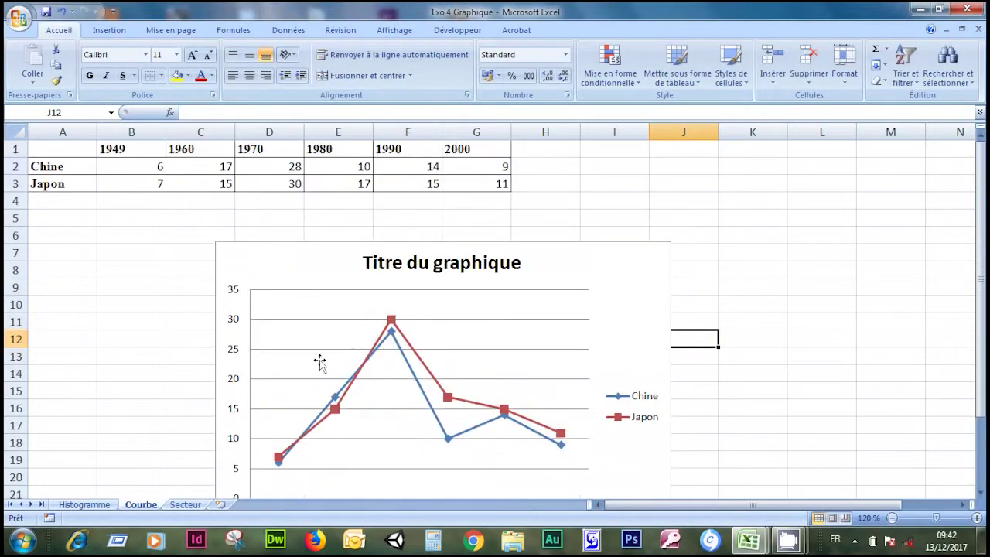
Step: Make the vertical axis labels larger, red, and in Adobe Fan Heiti Std B font
click(235, 353)
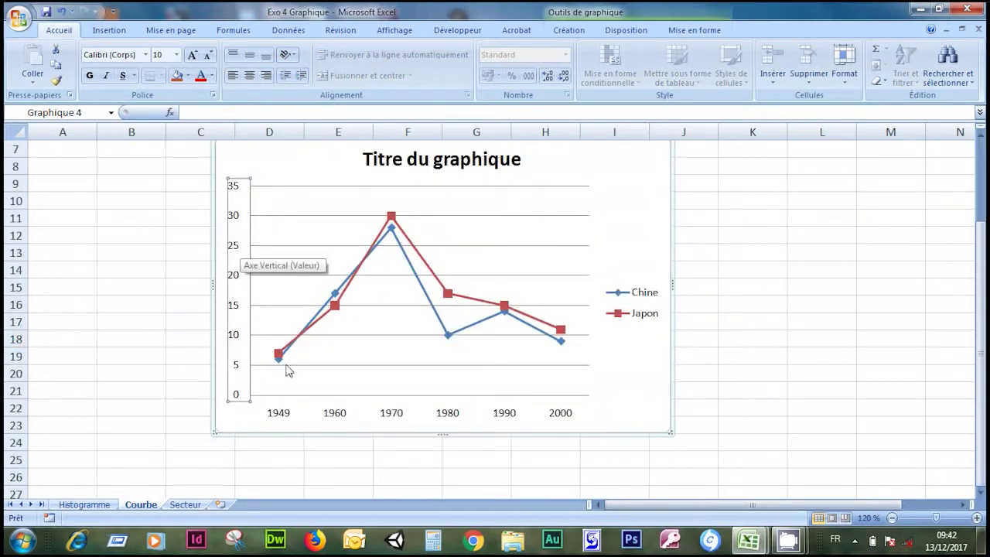
click(317, 428)
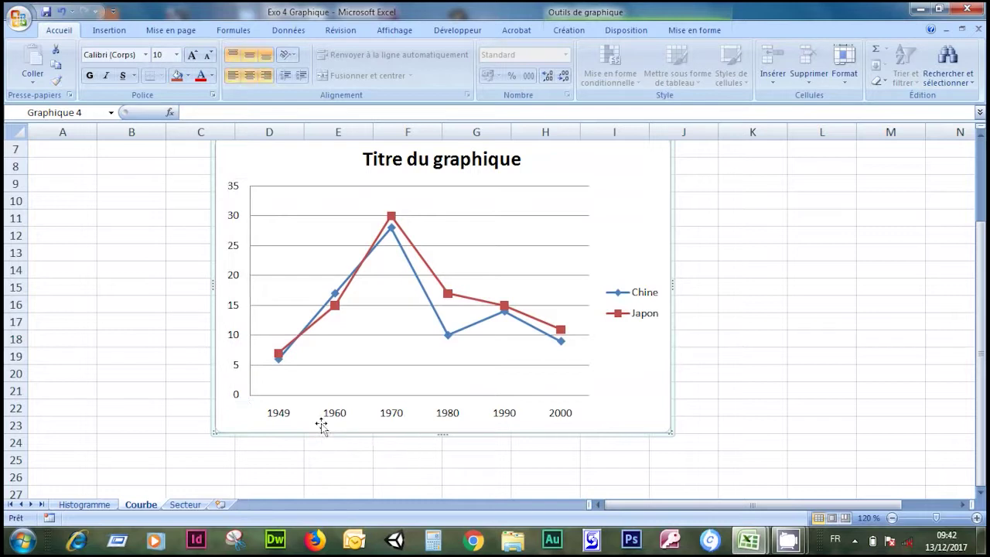
click(236, 311)
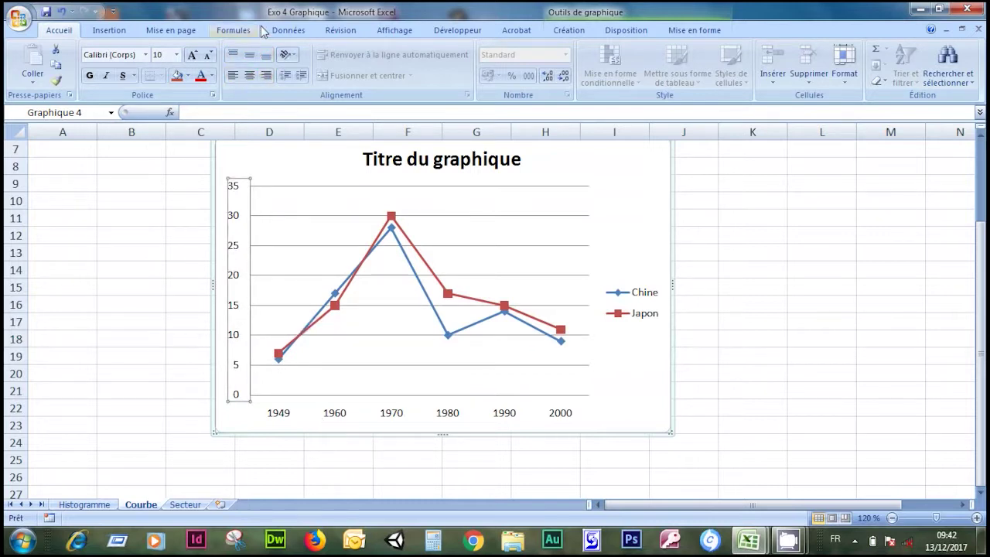
click(199, 58)
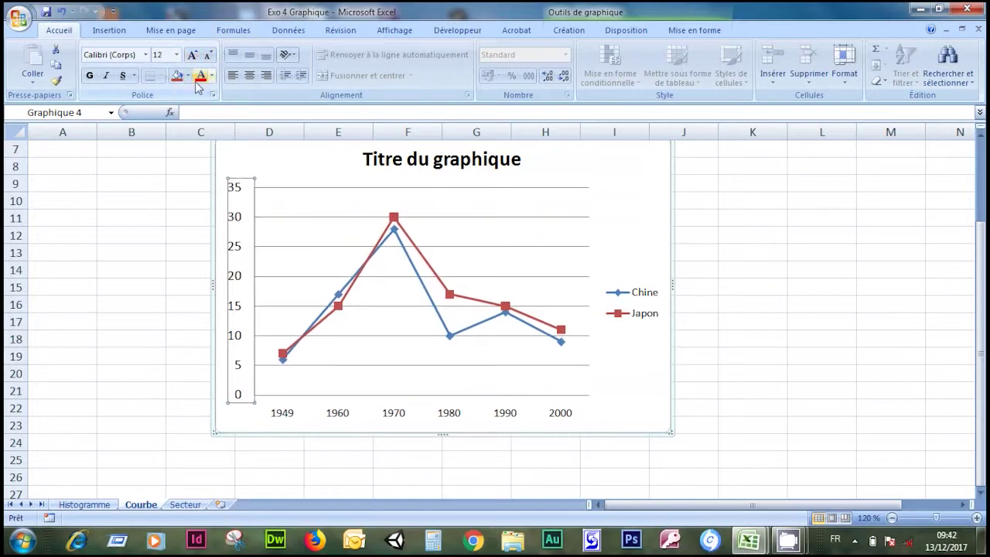
click(199, 75)
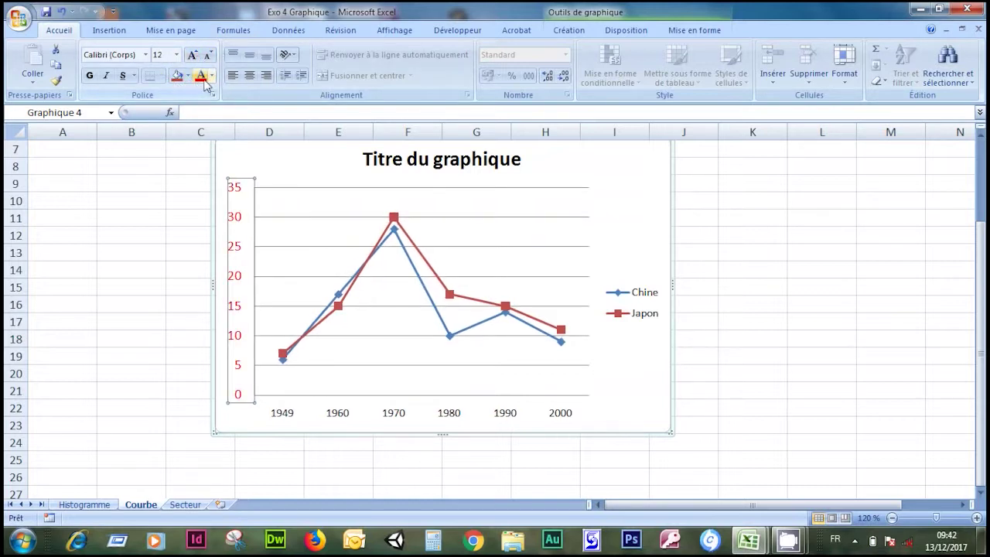
click(145, 55)
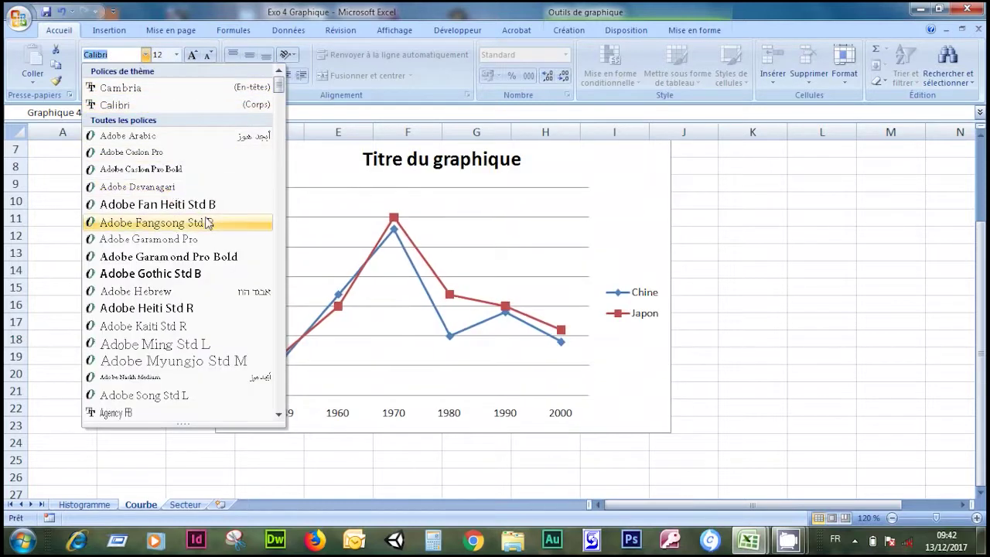
click(193, 204)
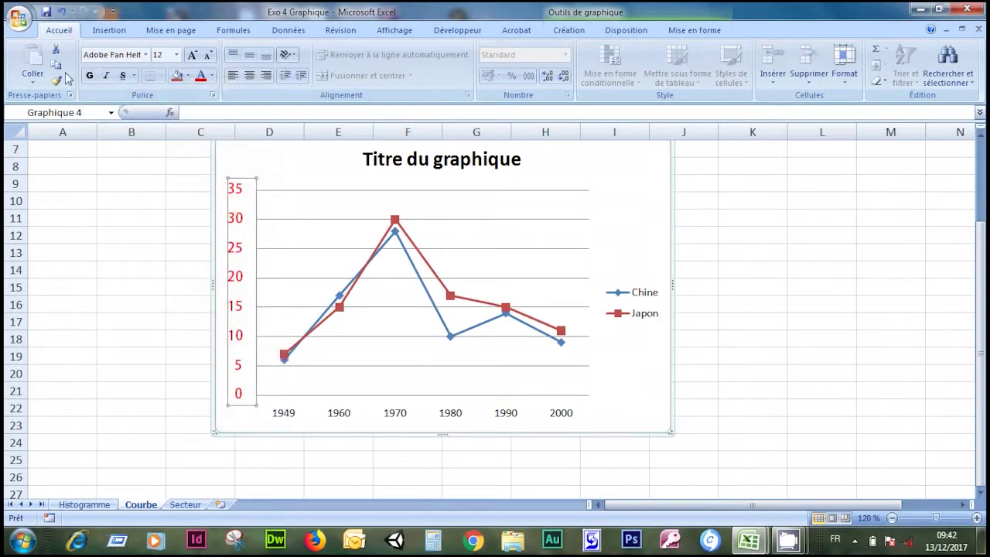
Step: Make the vertical axis numbers bold and italic
click(90, 77)
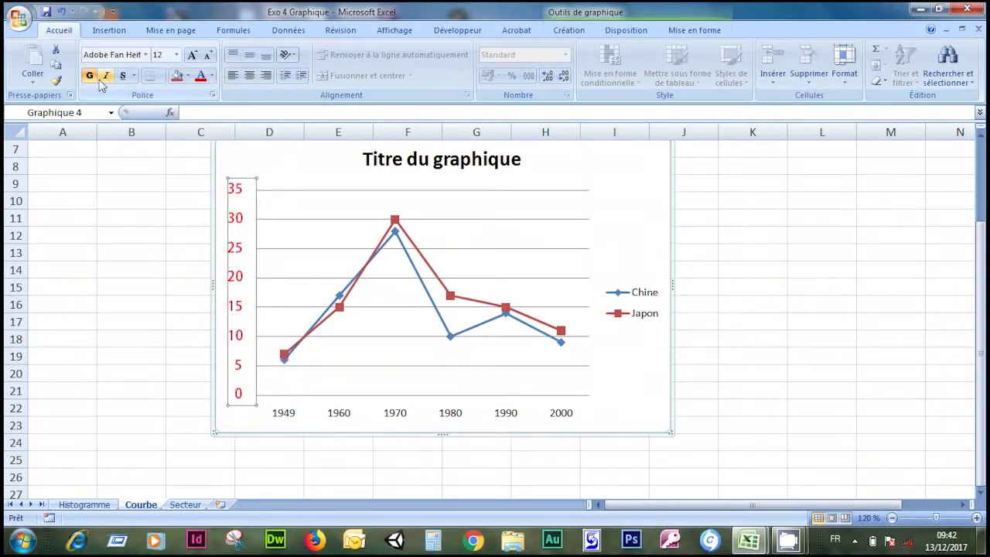
click(105, 76)
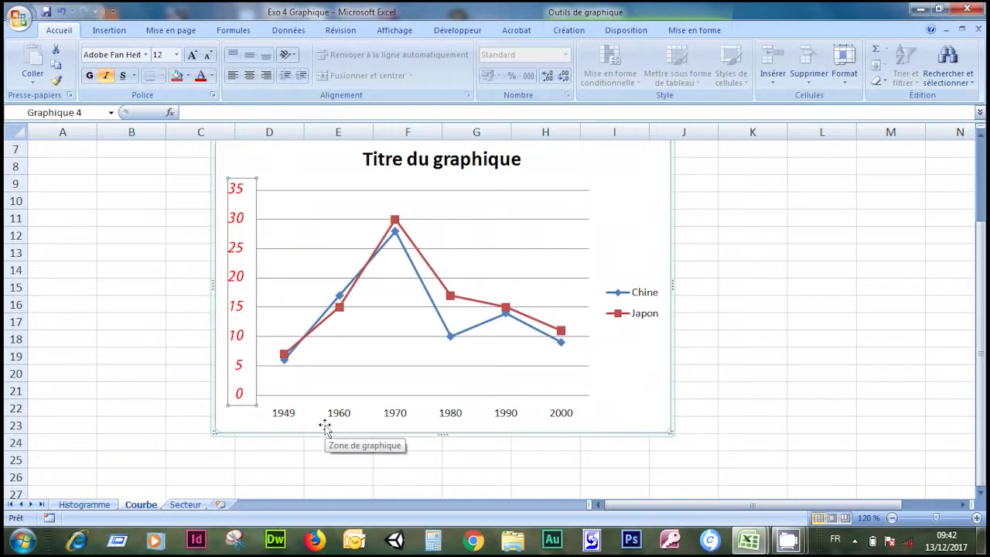
scroll(739, 321, up, 2)
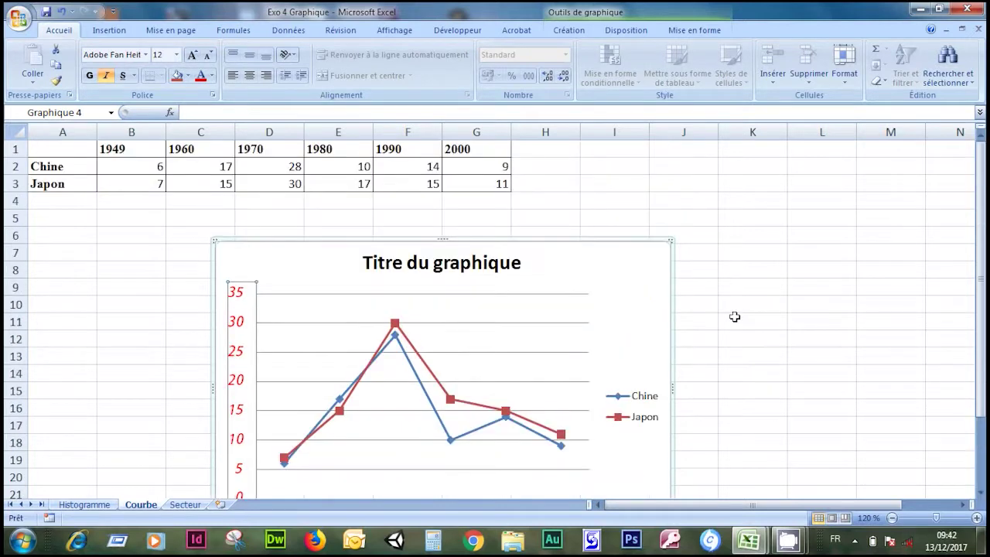
Step: Apply the shaded red 3D chart style to the Chine/Japon line chart, after trying green and red
click(569, 33)
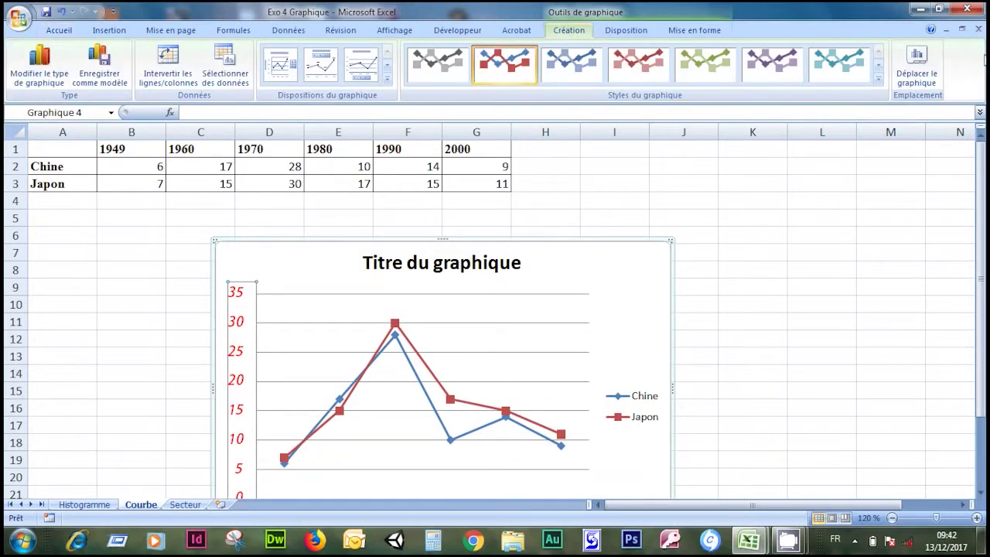
click(705, 60)
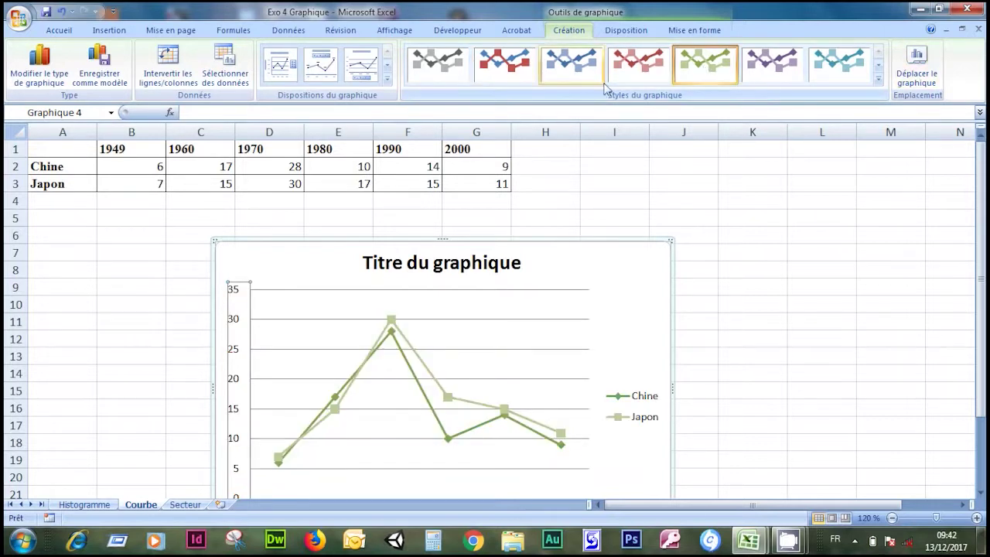
click(637, 67)
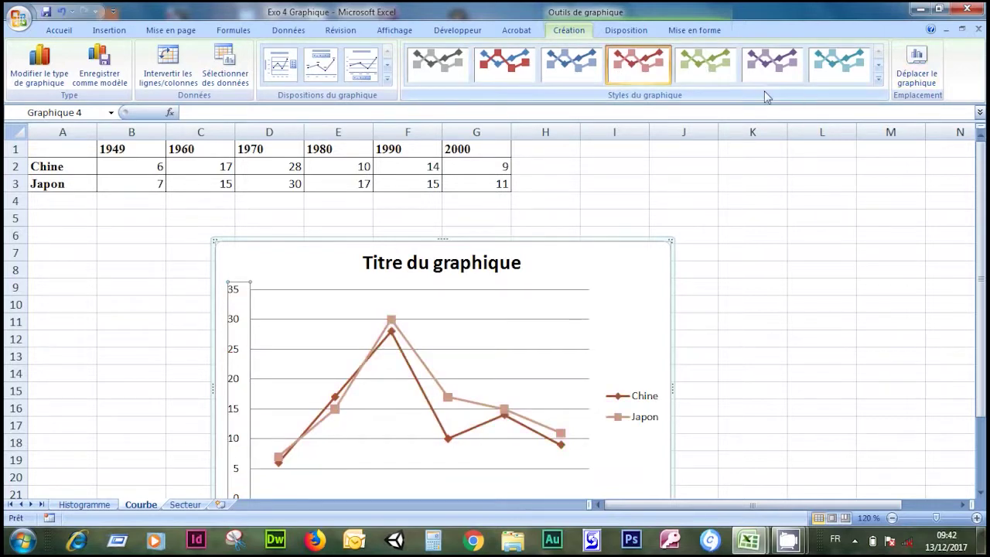
click(878, 79)
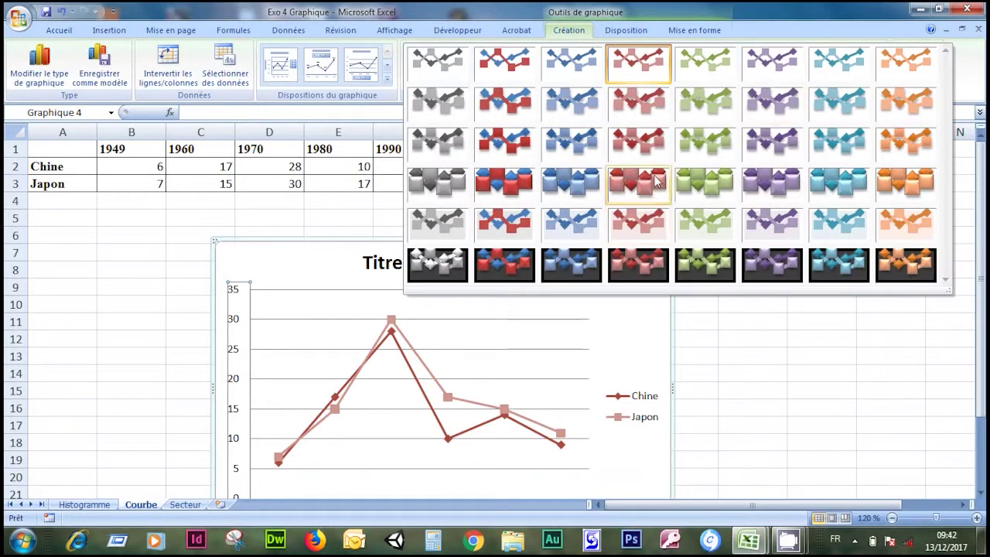
click(656, 181)
scroll(541, 373, down, 3)
scroll(537, 370, down, 3)
scroll(535, 367, up, 5)
scroll(535, 364, up, 1)
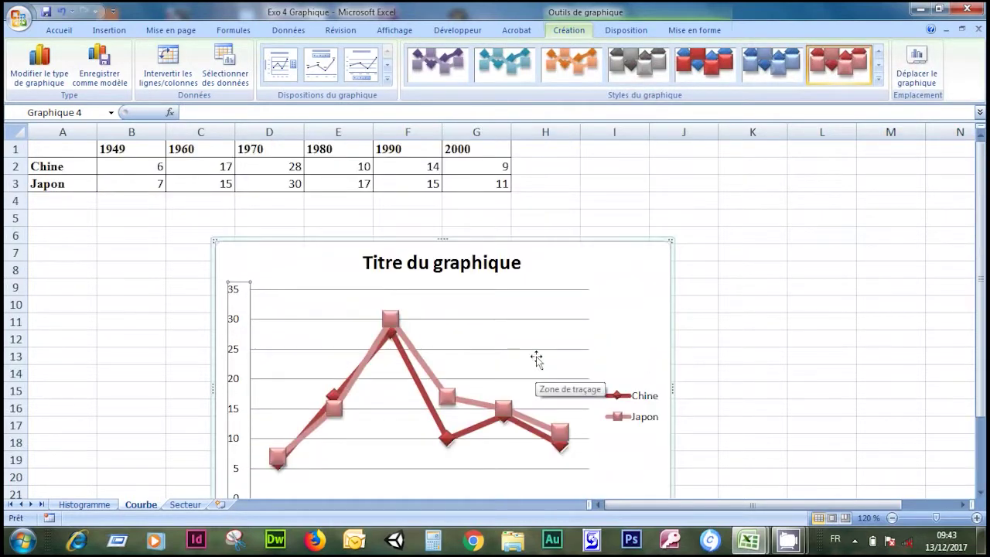
scroll(534, 355, down, 3)
scroll(532, 358, down, 1)
click(476, 371)
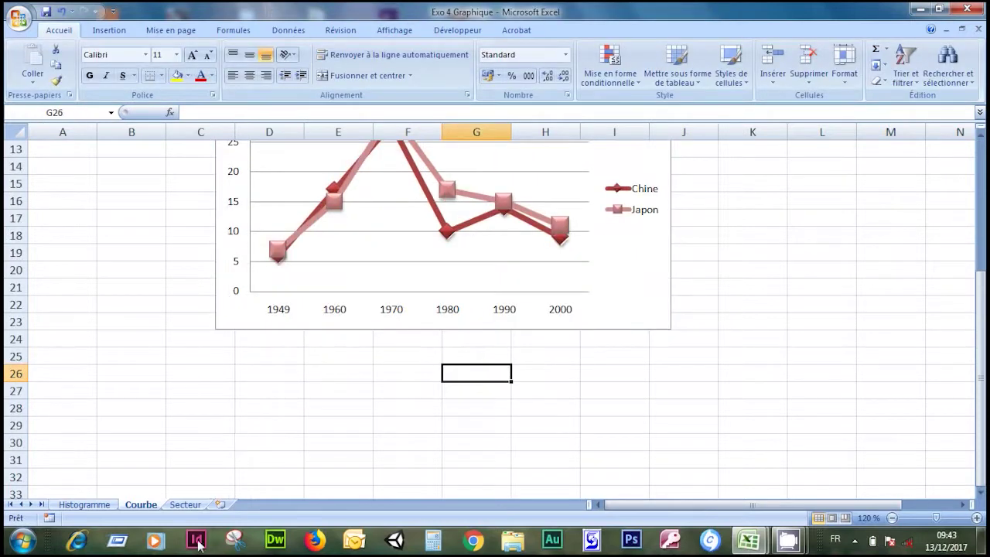
Step: Show the Secteur sheet at 110 % zoom with the region data visible
click(186, 504)
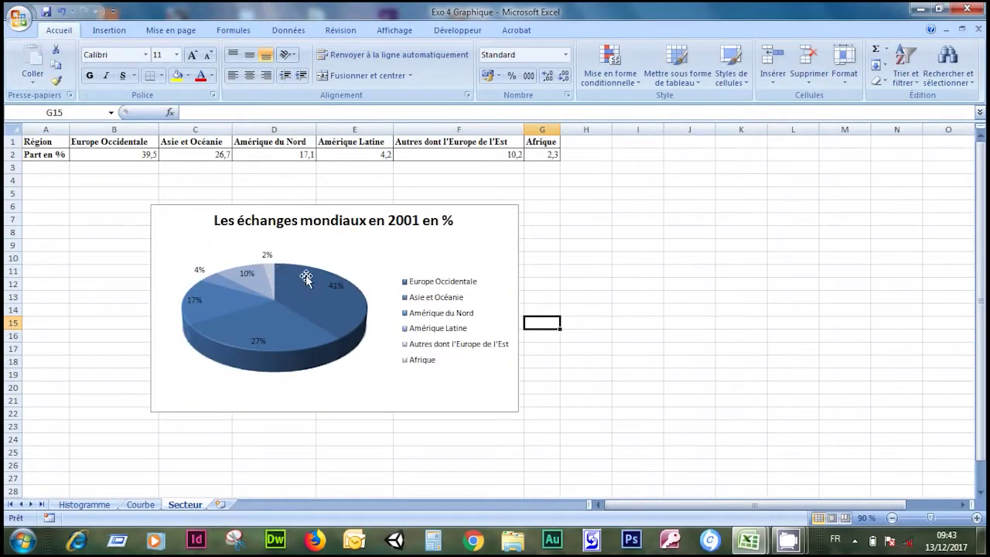
click(978, 519)
click(978, 519)
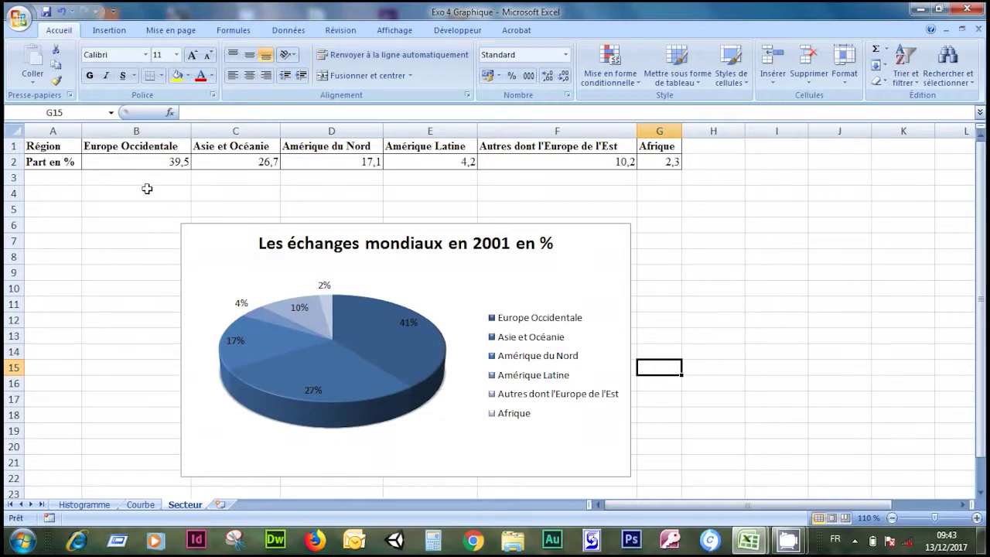
drag(147, 163, 654, 161)
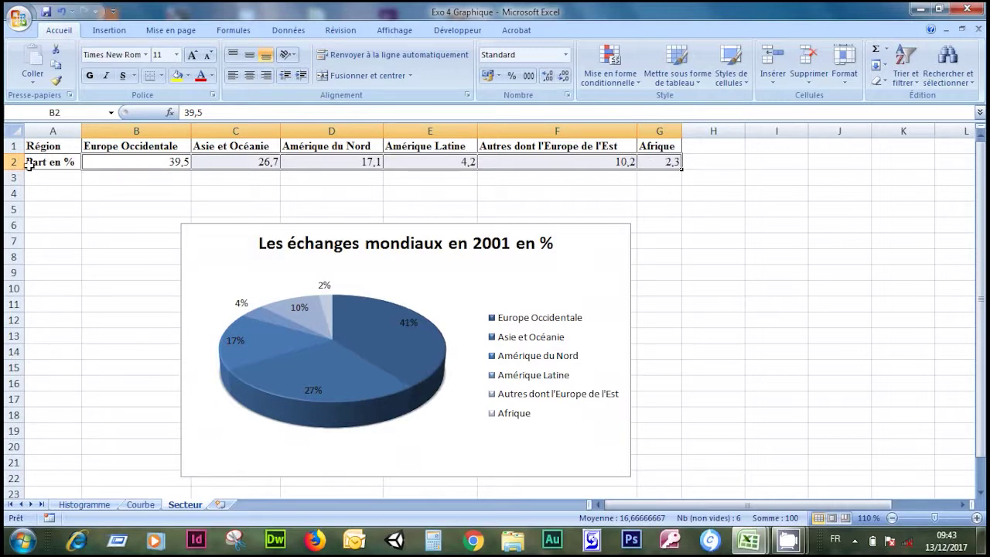
click(130, 505)
click(87, 504)
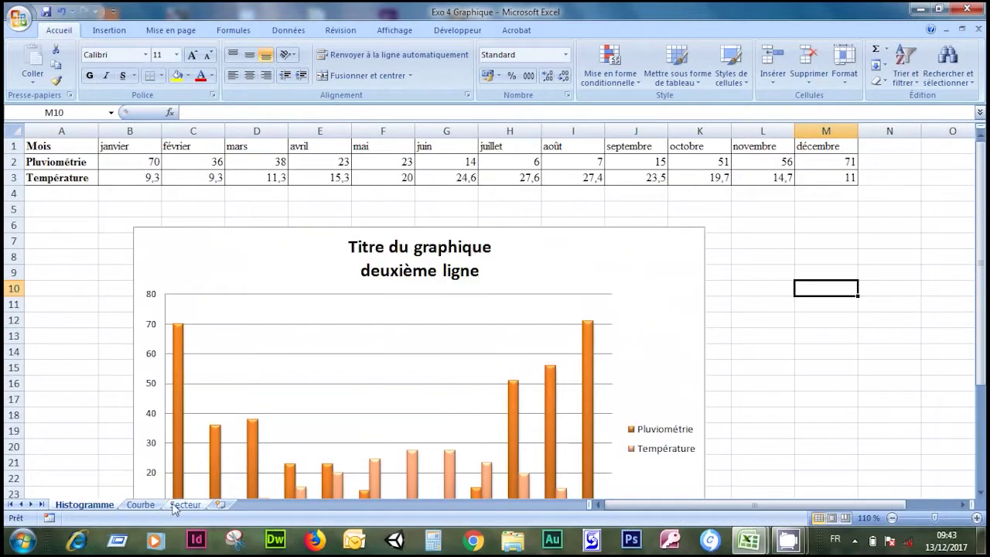
click(177, 506)
click(431, 195)
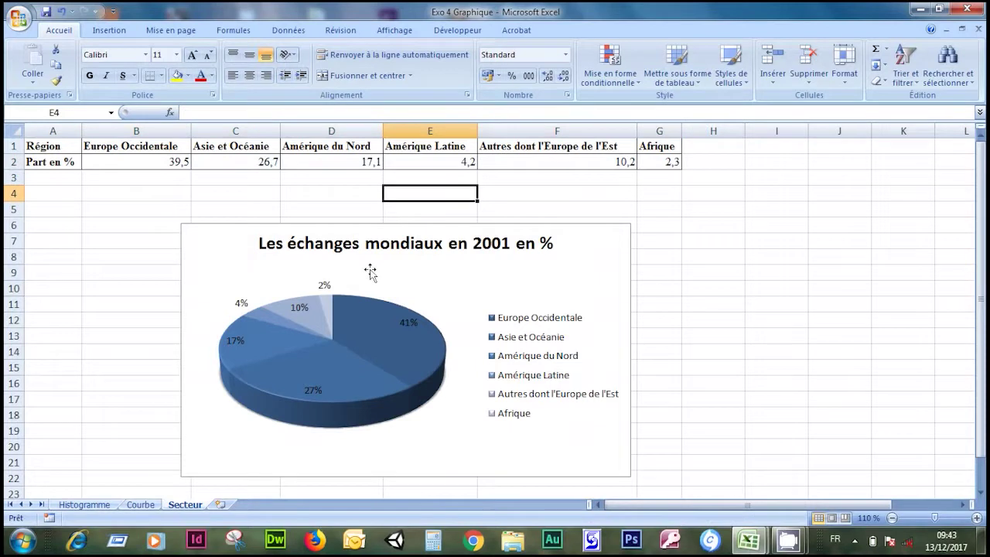
Step: Delete the old pie chart and select the data table A1:G2
click(611, 263)
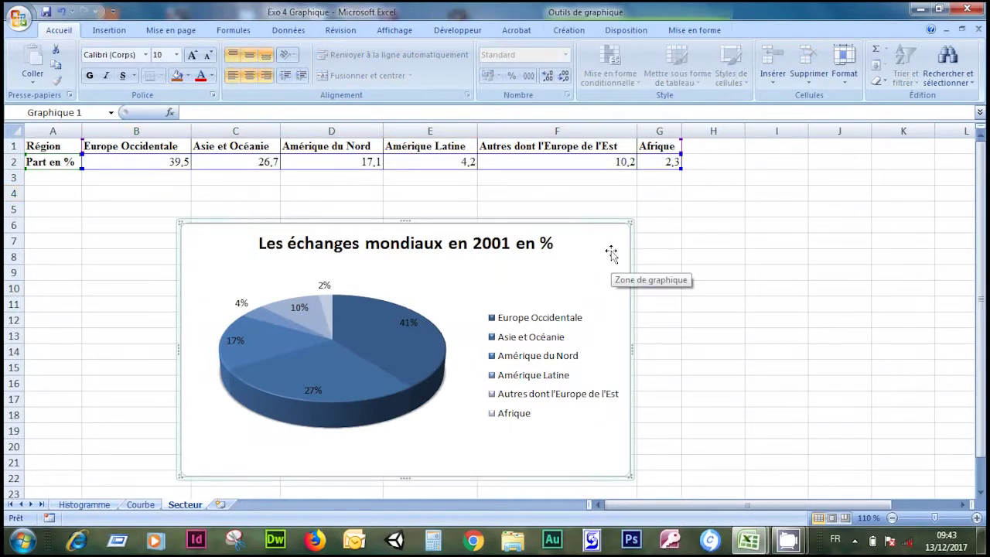
key(Delete)
click(50, 147)
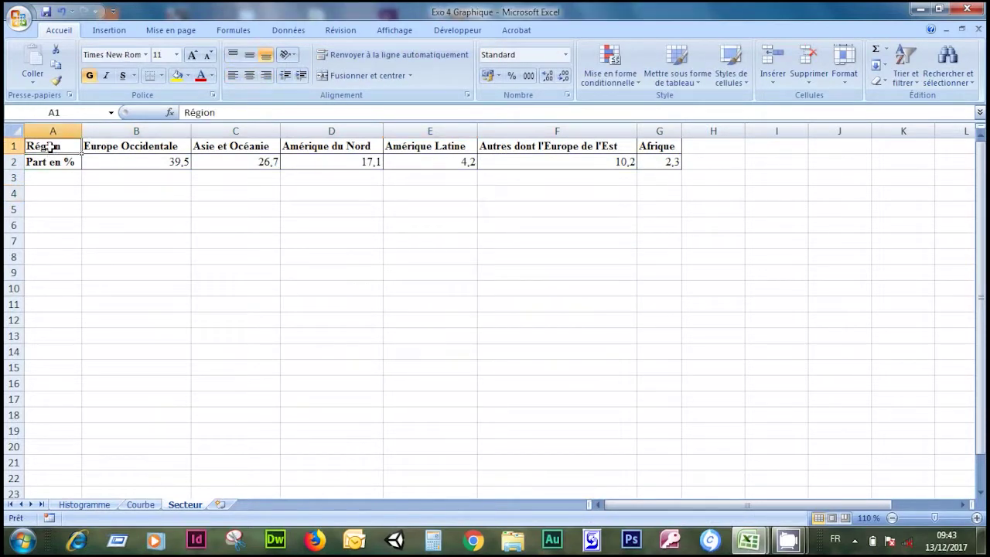
key(ctrl+a)
Step: Insert a 3D pie chart from the region table A1:G2
click(100, 223)
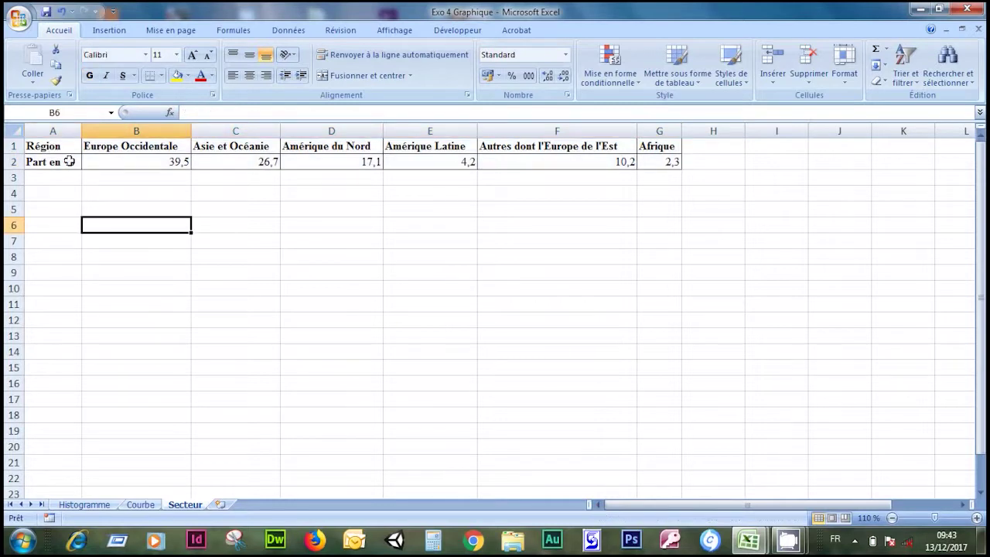
click(66, 147)
key(ctrl+a)
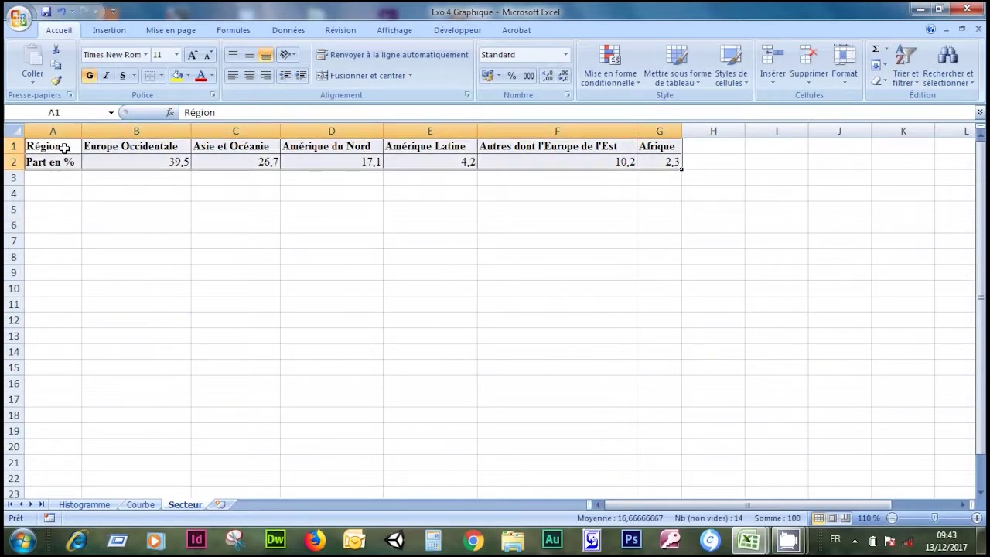
click(108, 31)
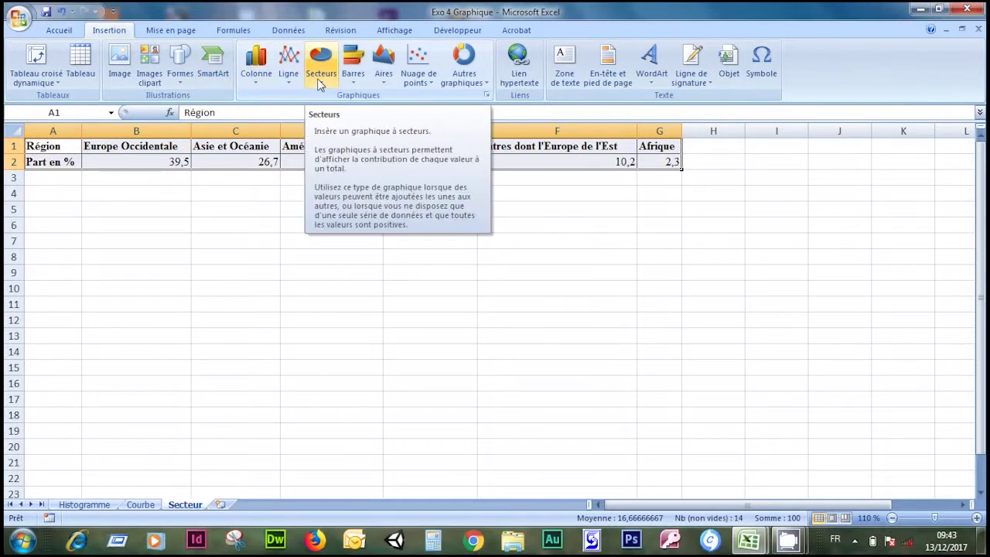
click(320, 80)
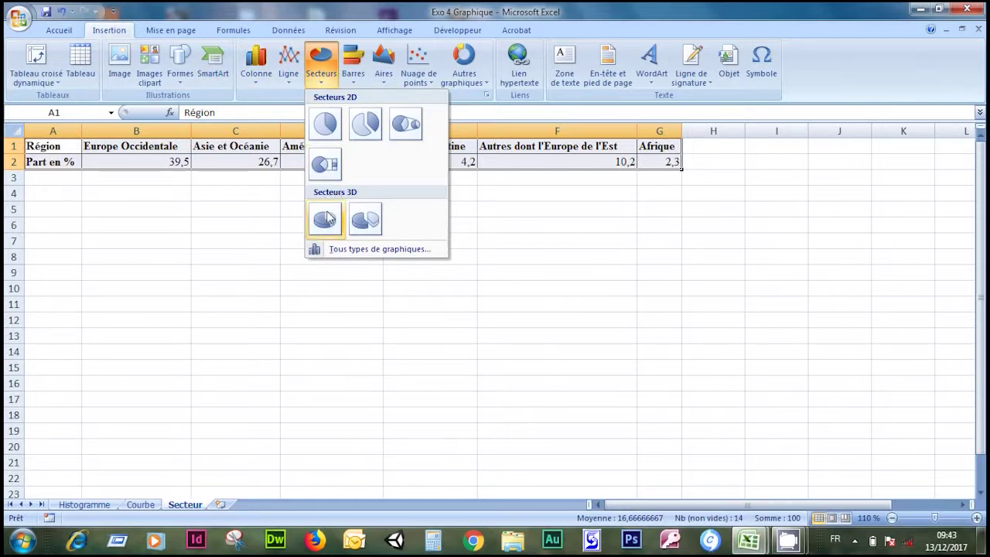
click(326, 219)
Step: Move the 'Part en %' pie chart below the table and check its legend and title
drag(612, 223, 460, 249)
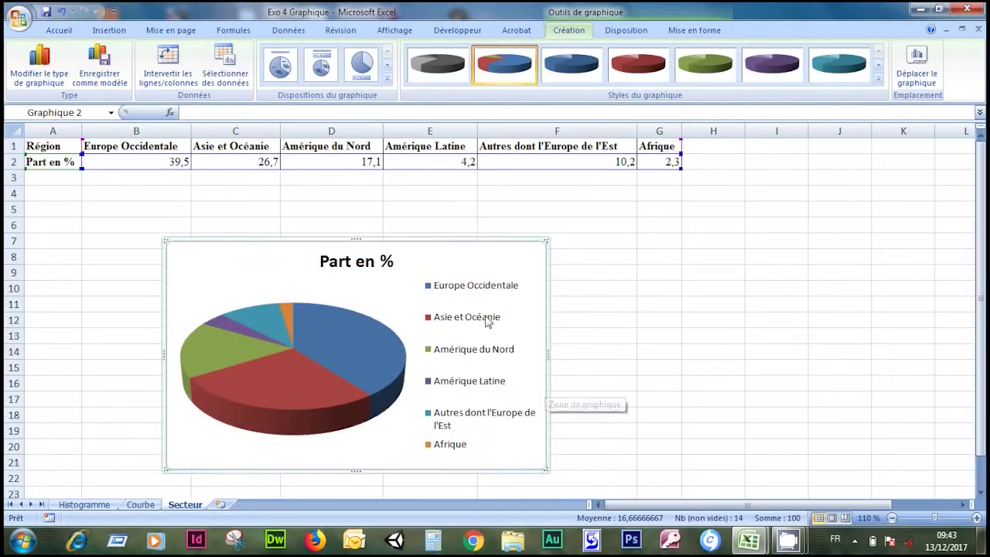
click(457, 293)
click(355, 263)
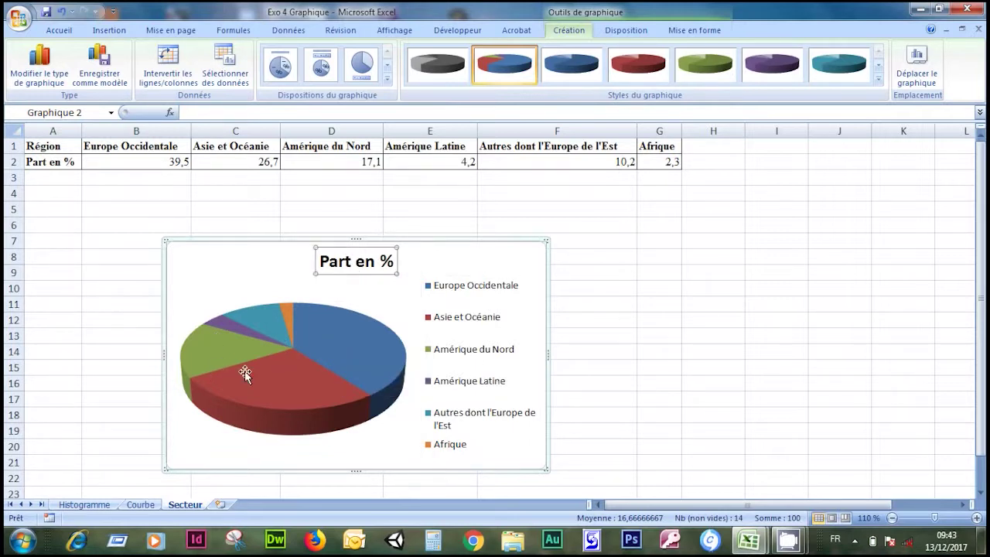
mouse_move(315, 379)
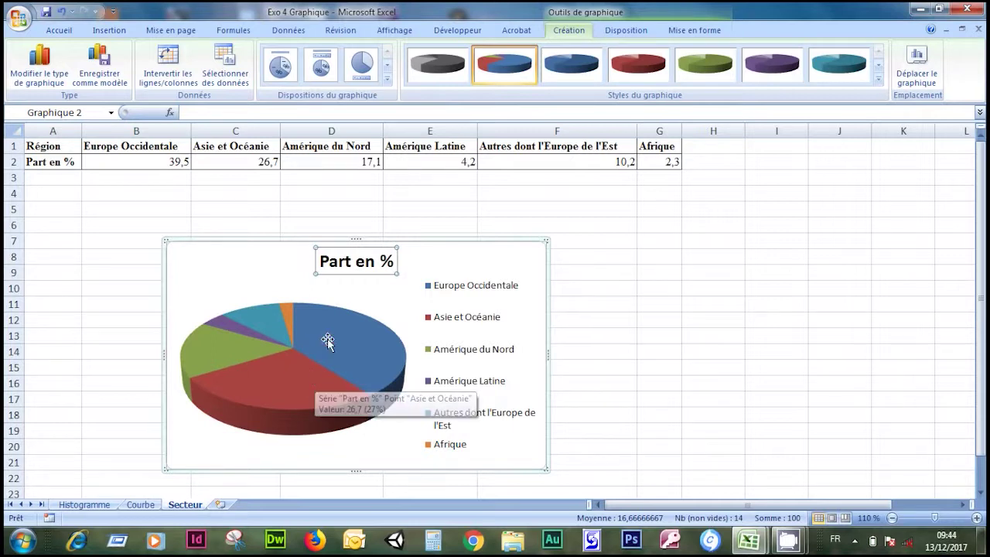
mouse_move(391, 399)
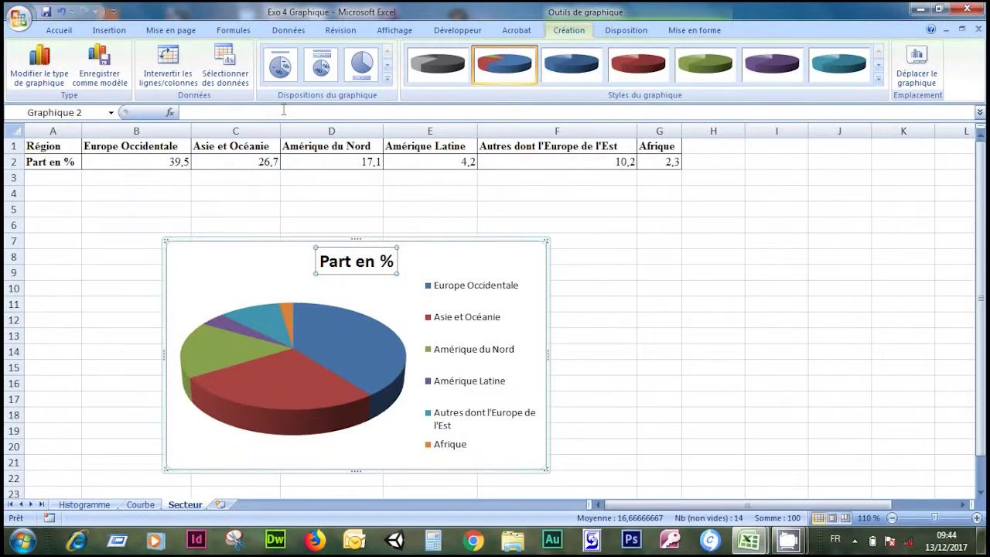
click(387, 78)
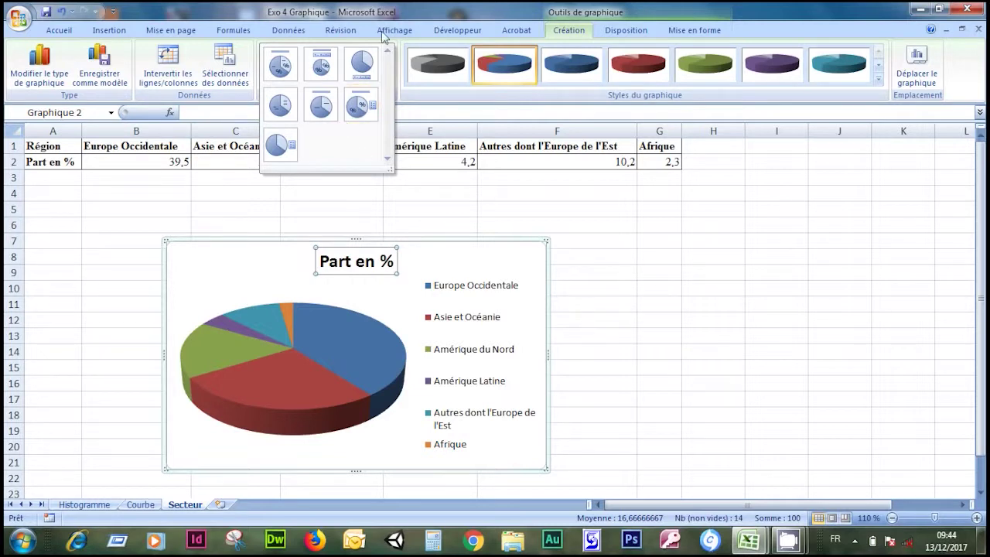
click(359, 106)
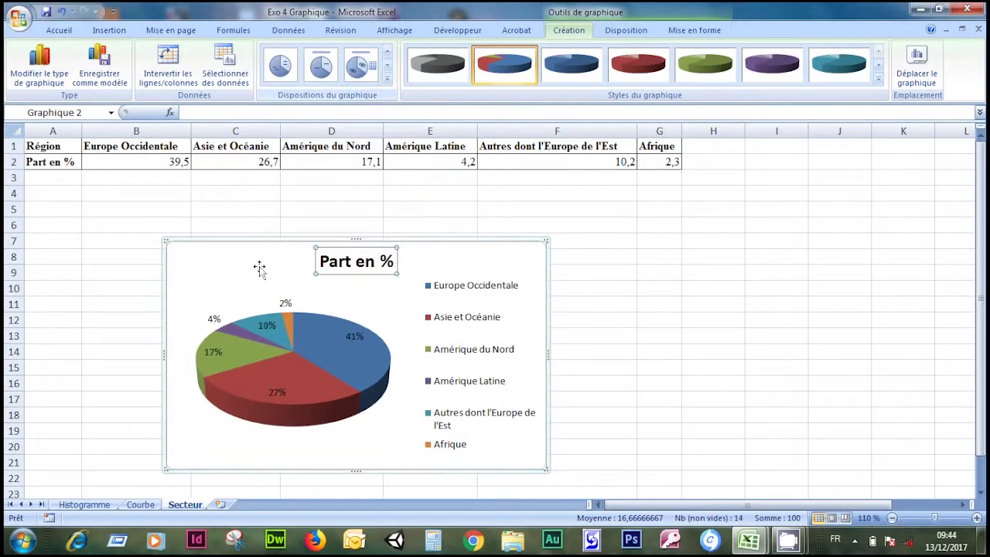
scroll(352, 317, down, 2)
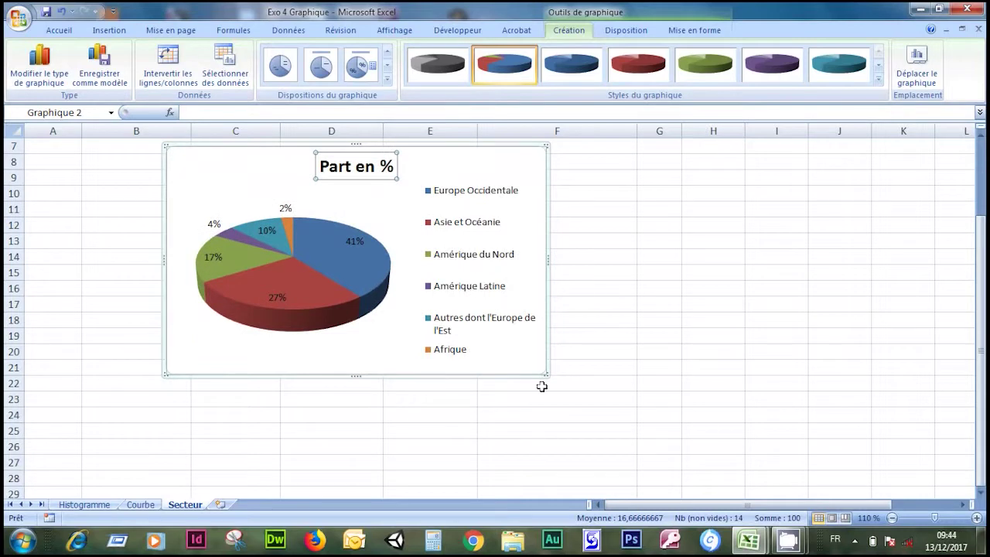
drag(545, 373, 659, 410)
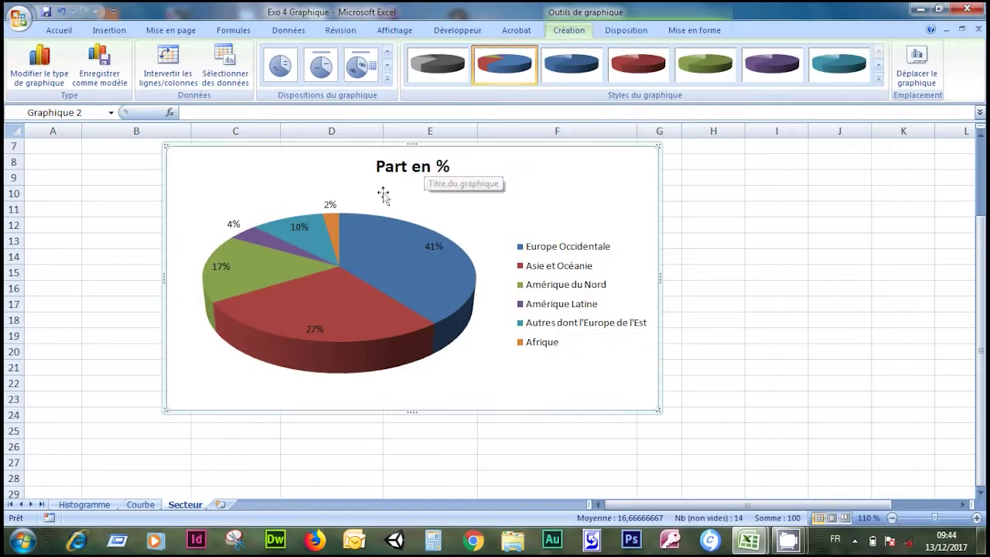
mouse_move(294, 279)
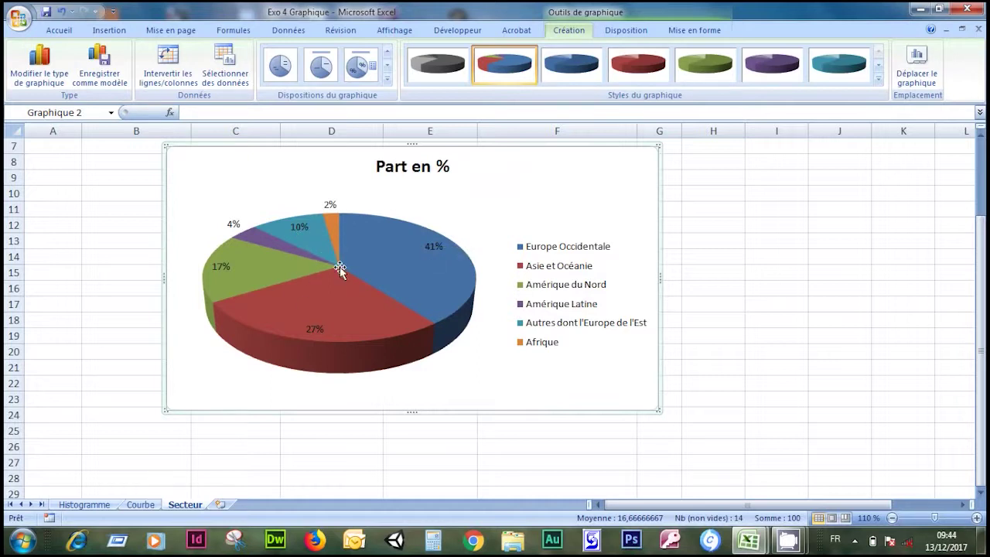
scroll(340, 267, up, 2)
scroll(340, 267, down, 1)
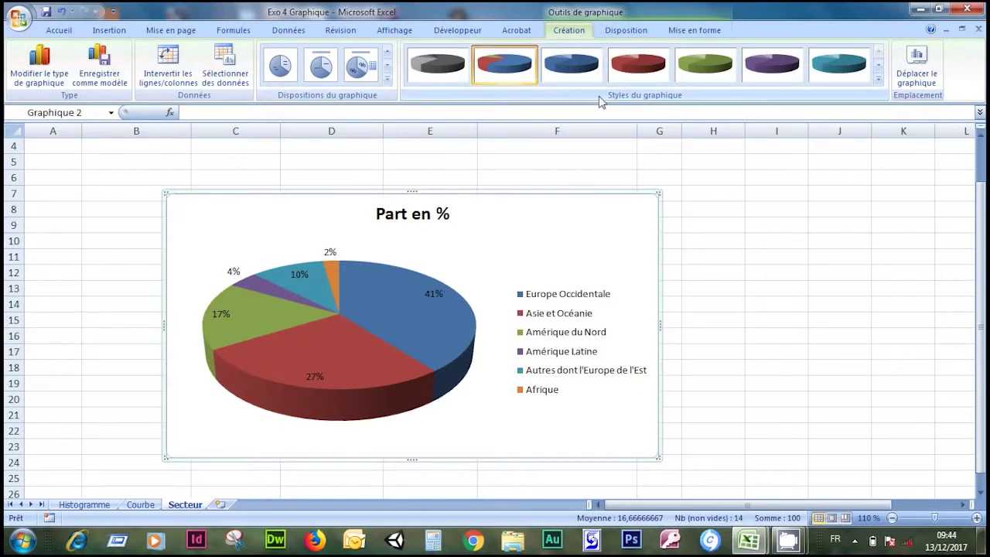
Step: Apply the monochrome blue chart style so the pie slices become shades of blue
click(879, 78)
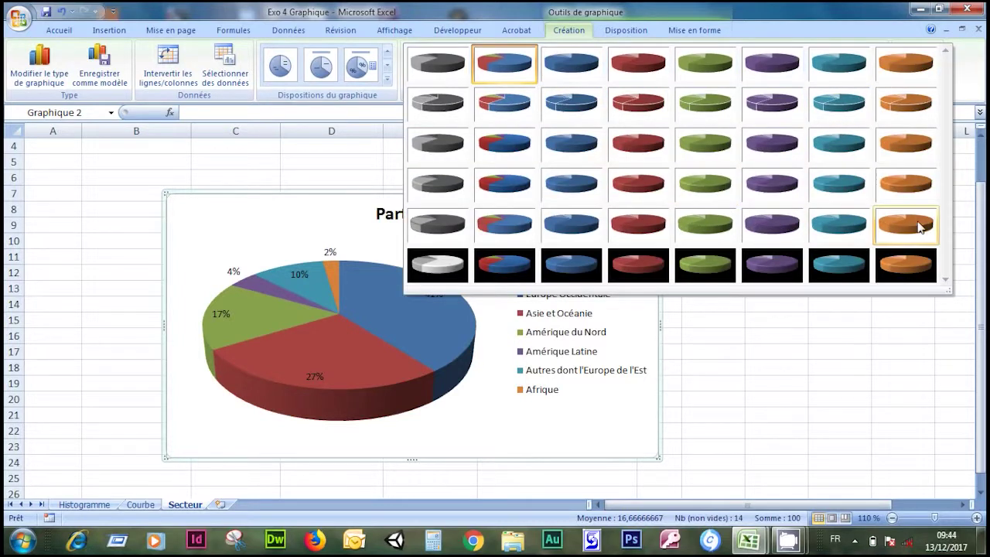
click(556, 224)
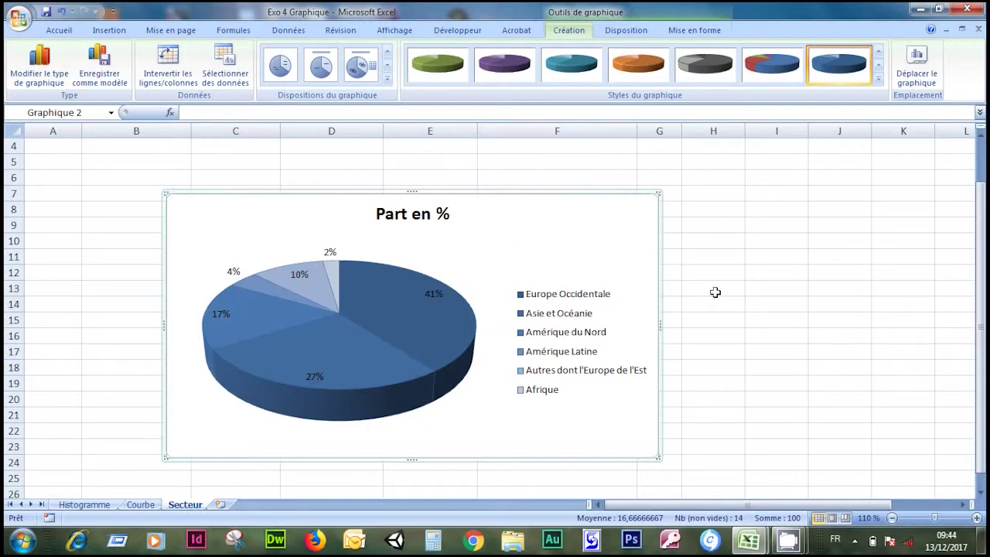
click(734, 299)
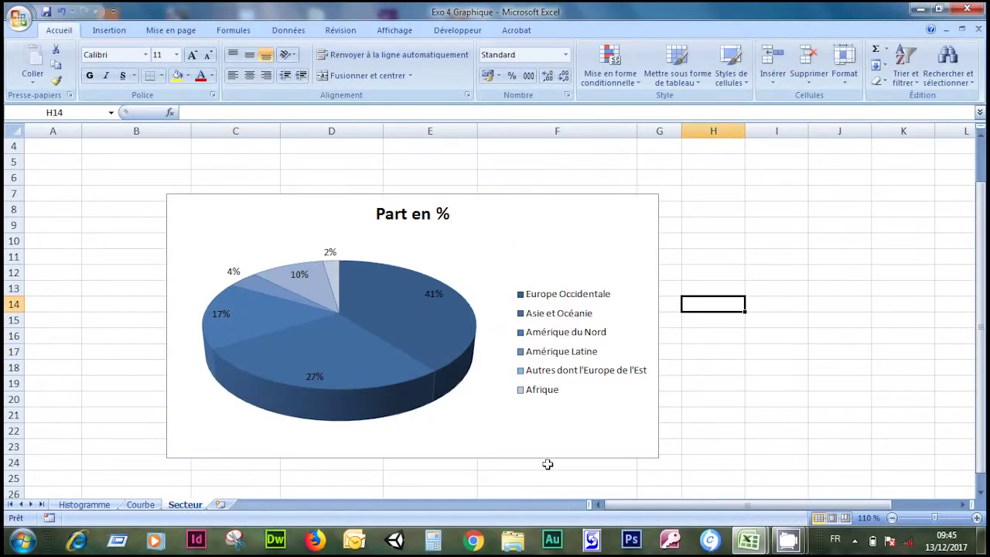
scroll(532, 431, up, 1)
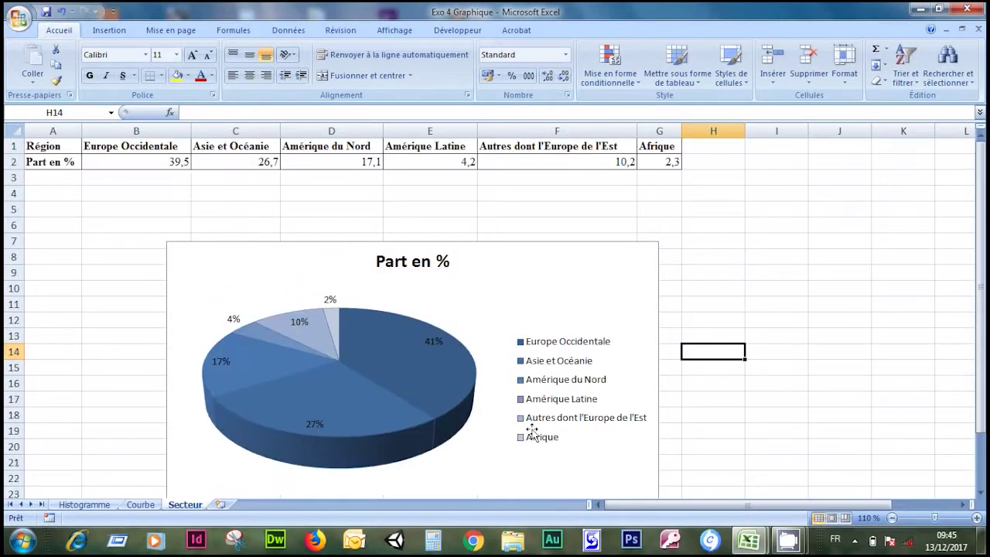
click(592, 262)
scroll(626, 279, down, 2)
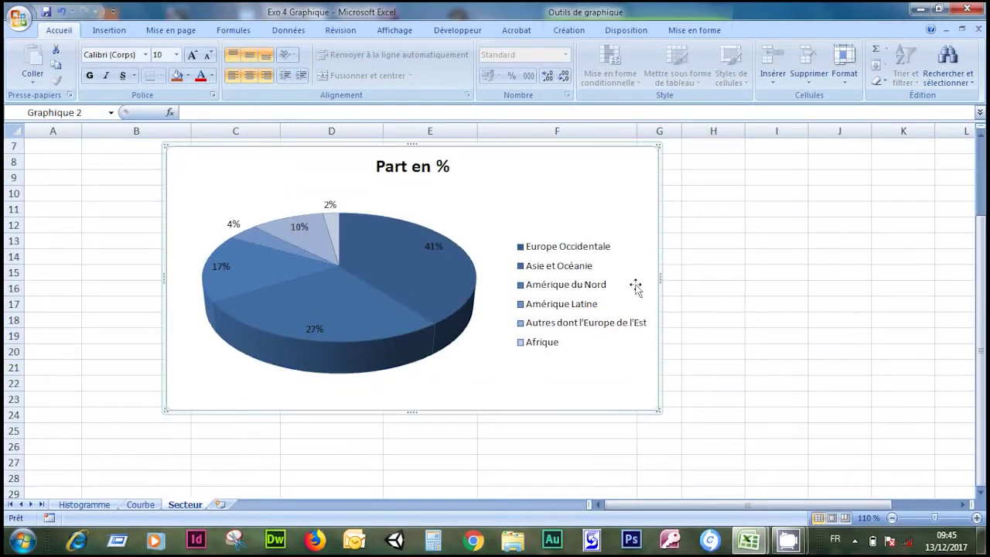
scroll(635, 285, up, 2)
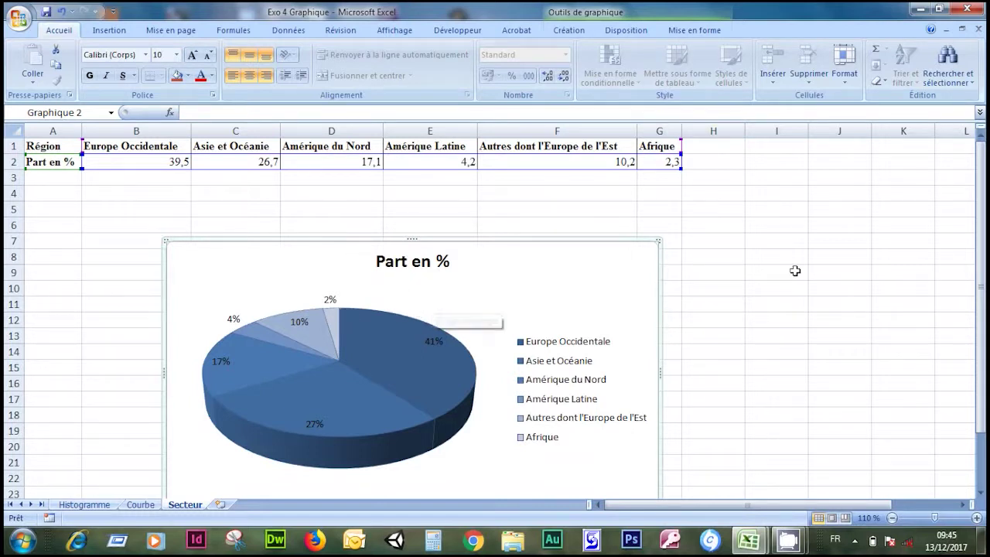
Step: Copy the blue 3D pie chart with Ctrl+C and bring up the Start menu programs
click(816, 286)
click(586, 269)
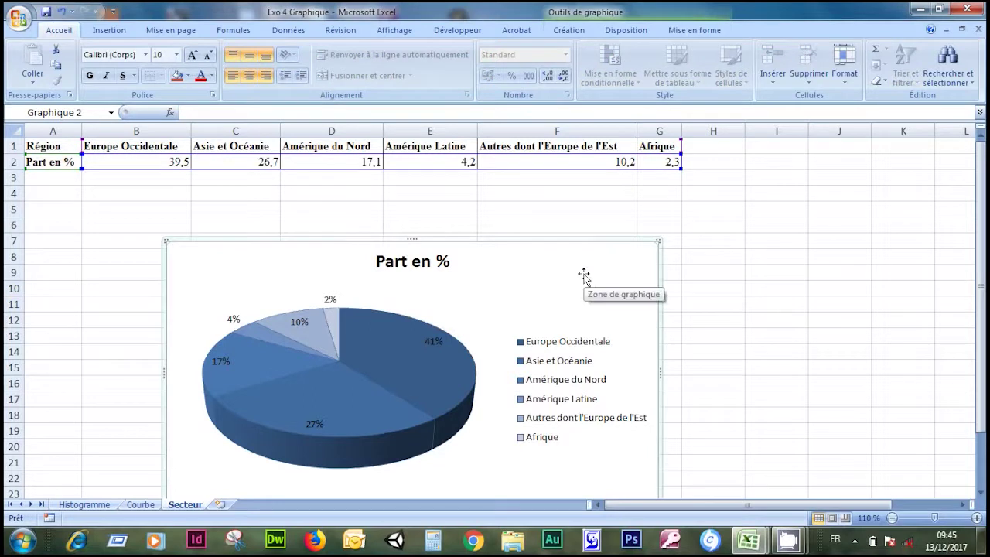
key(ctrl+c)
click(22, 543)
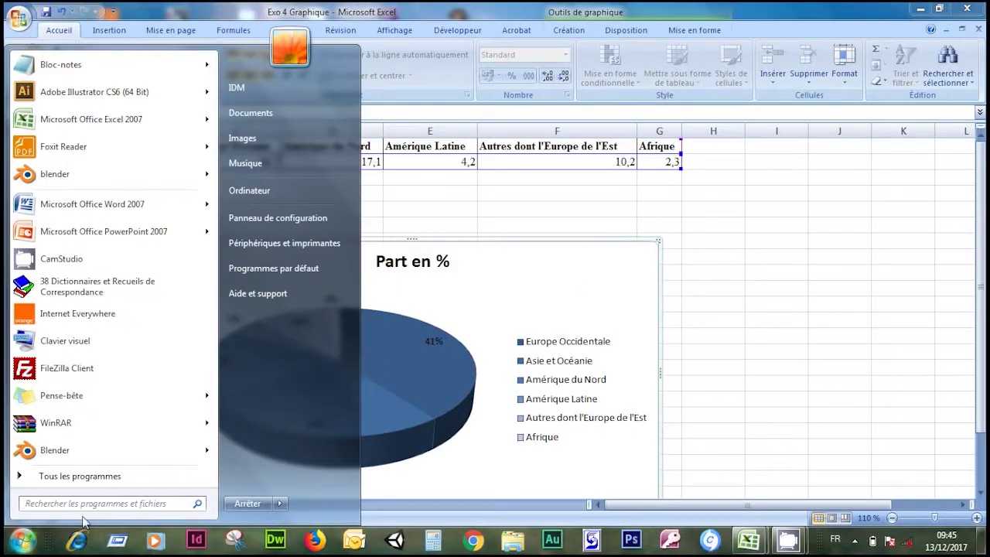
click(735, 238)
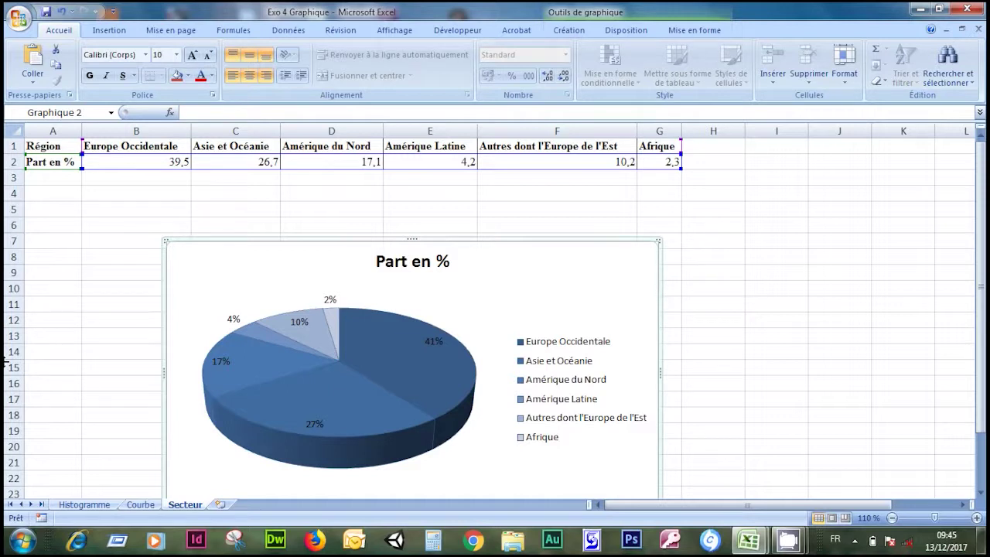
click(21, 541)
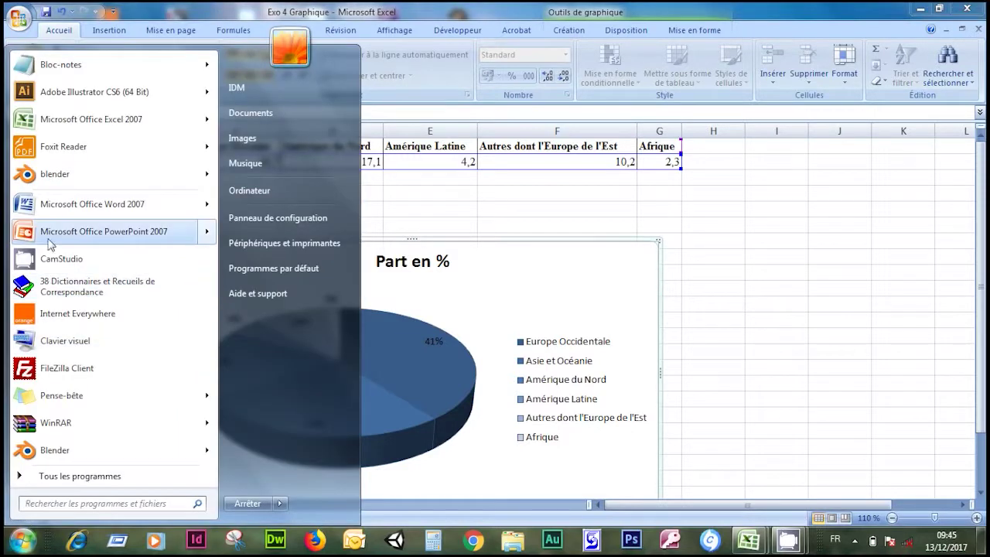
Step: Start Word 2007 and paste the blue 'Part en %' pie chart into Document1
click(66, 215)
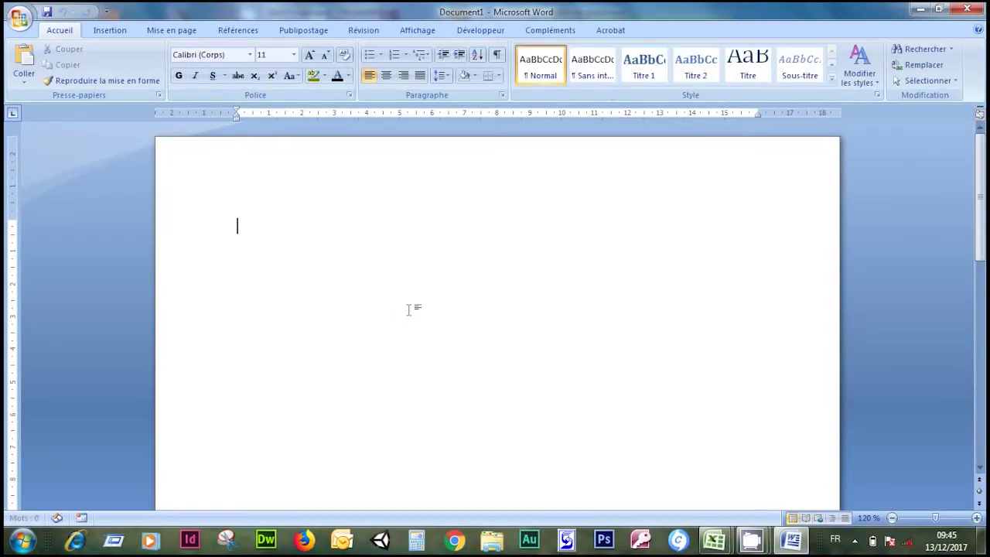
key(ctrl+v)
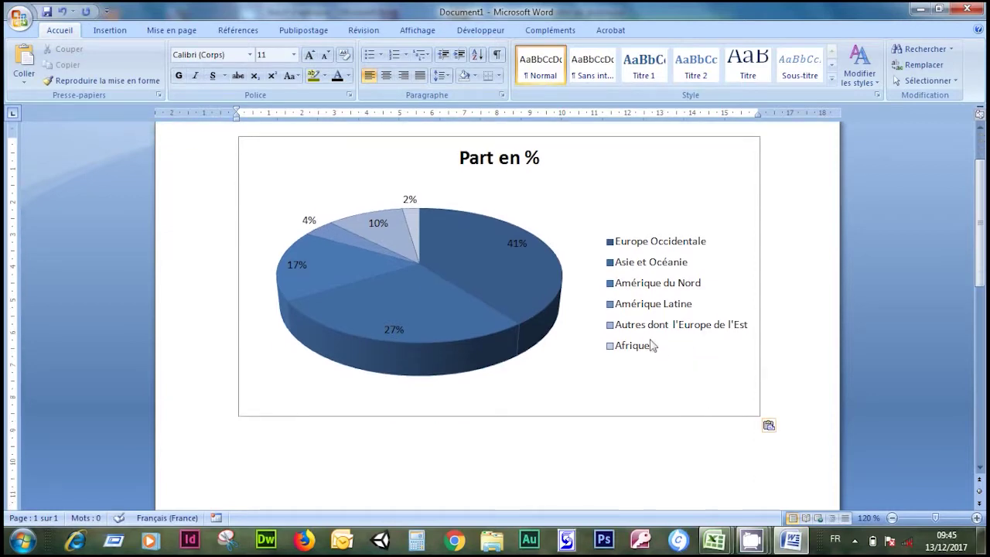
click(691, 410)
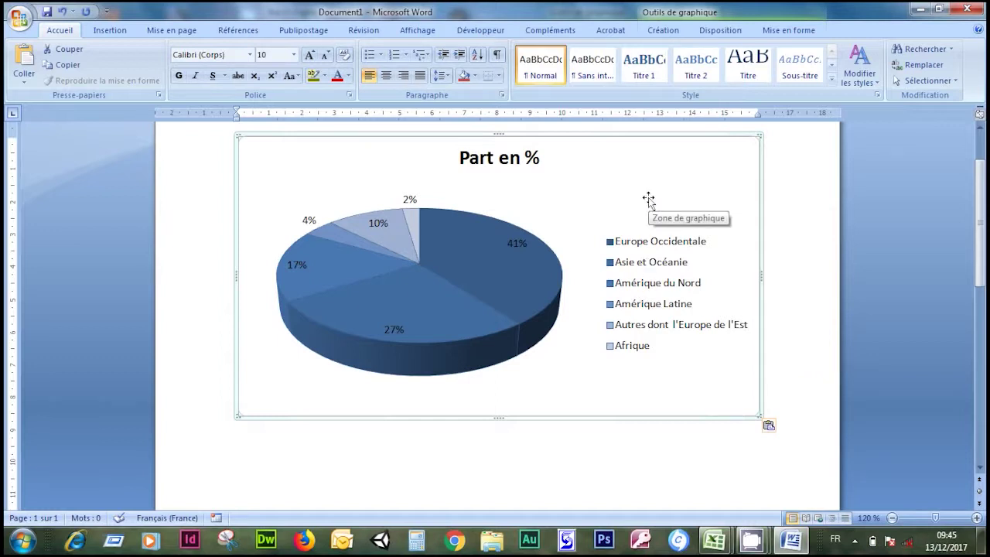
scroll(705, 206, up, 2)
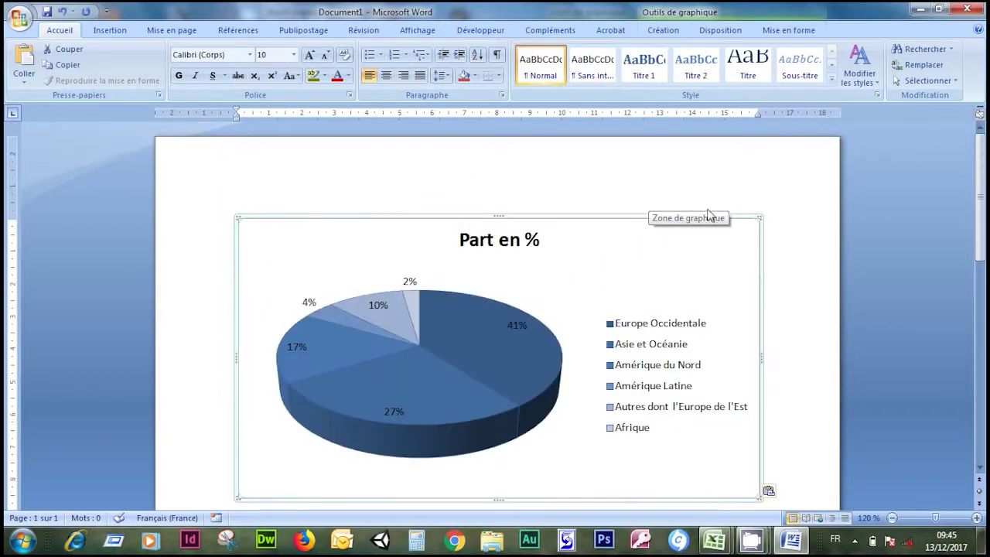
scroll(705, 206, down, 2)
scroll(712, 214, up, 1)
scroll(713, 215, up, 1)
scroll(698, 217, down, 4)
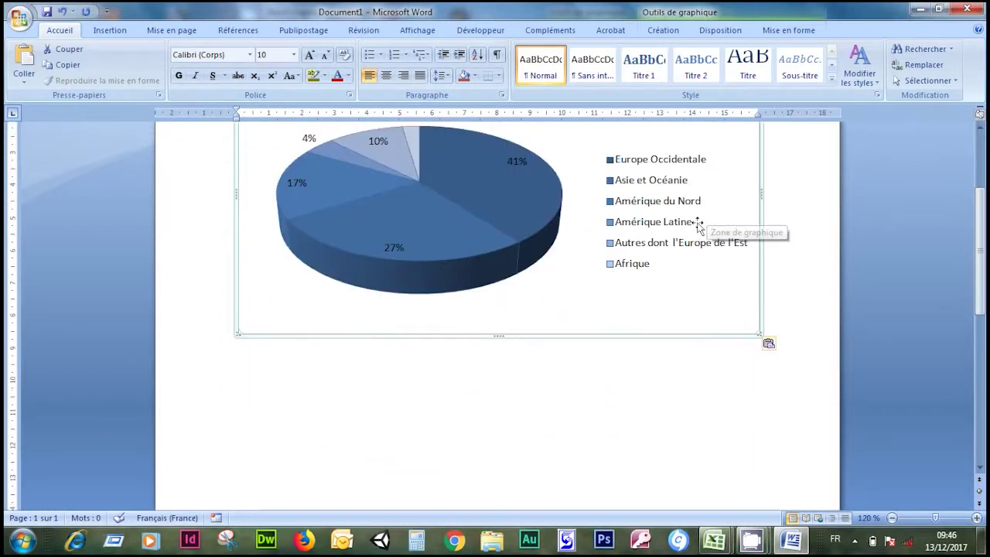
scroll(698, 203, up, 4)
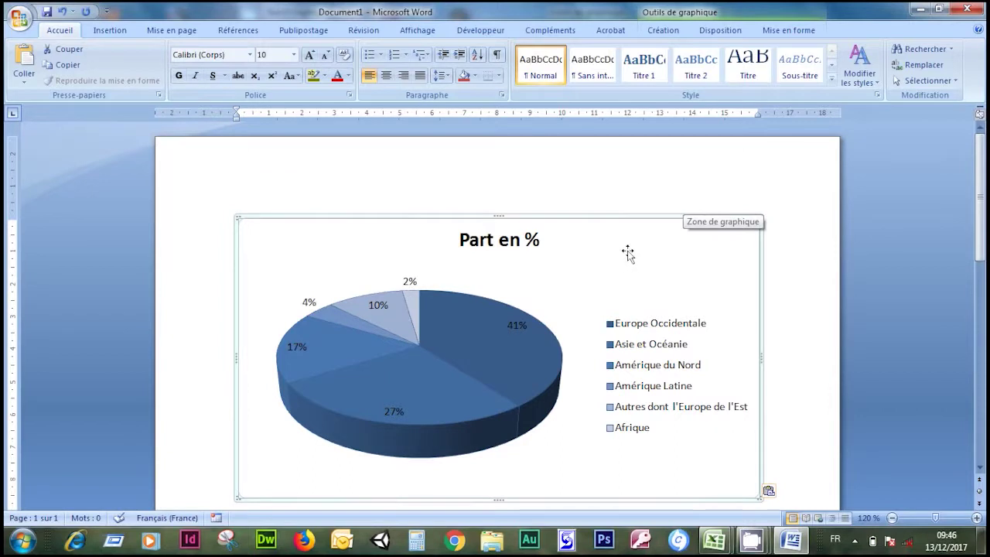
click(670, 29)
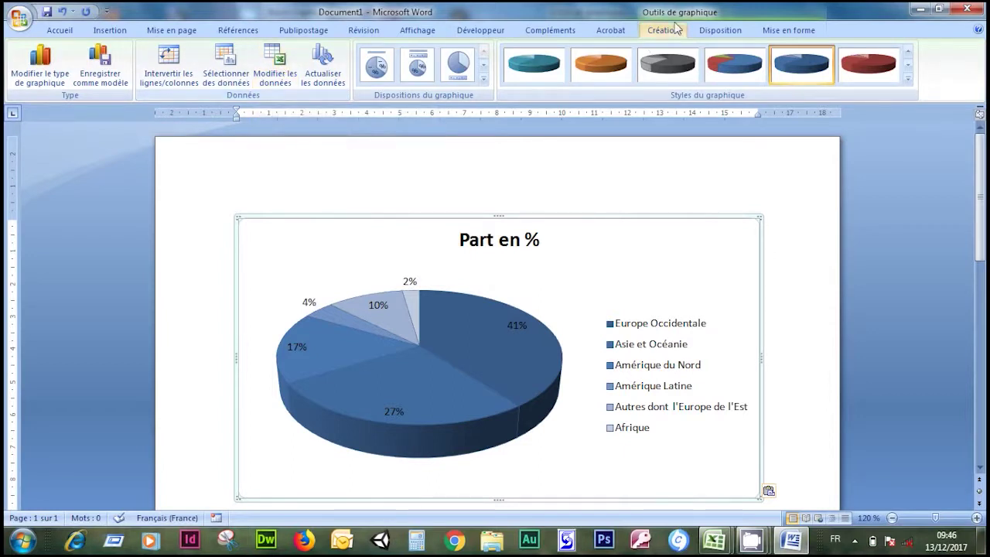
Step: Use Modifier les données to show the chart's Secteur data in Excel beside Word
click(280, 68)
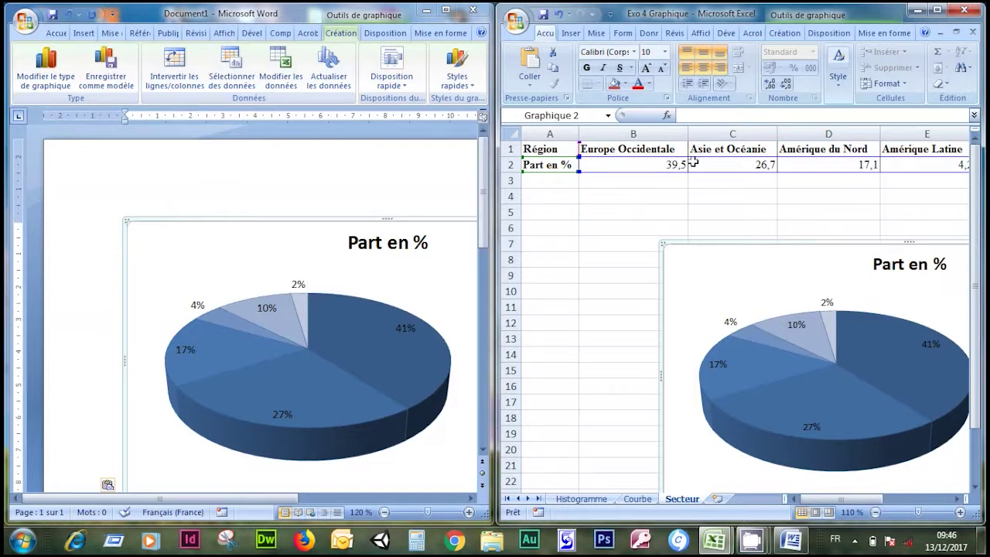
mouse_move(269, 338)
Step: Change B2 from 39,5 to 35,5 and C2 from 26,7 to 30,7
double_click(668, 166)
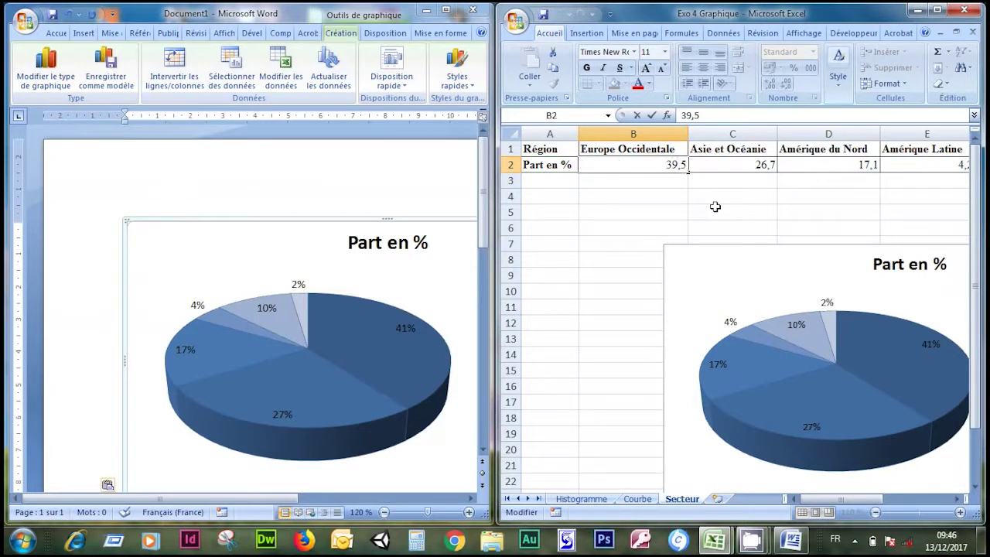
key(BackSpace)
text(5)
key(Return)
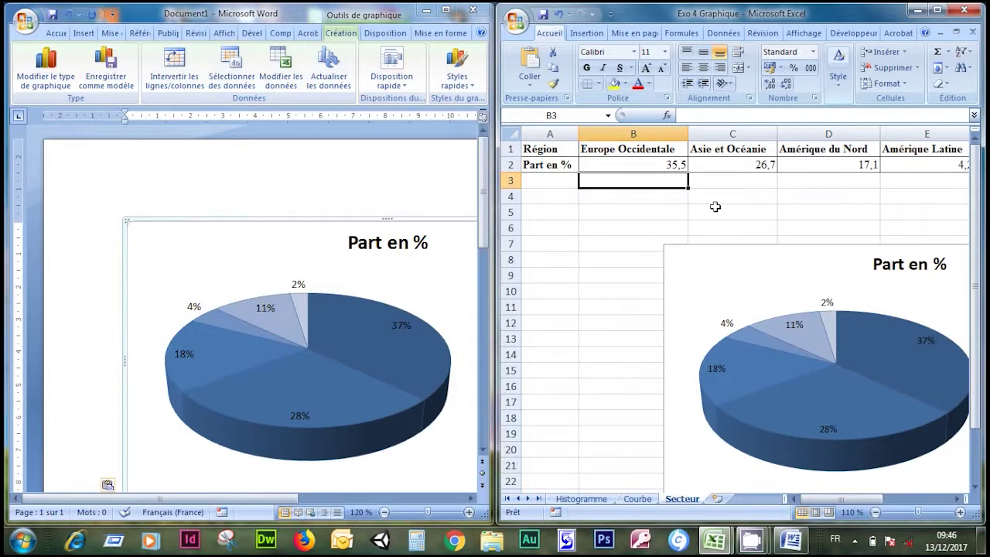
click(761, 166)
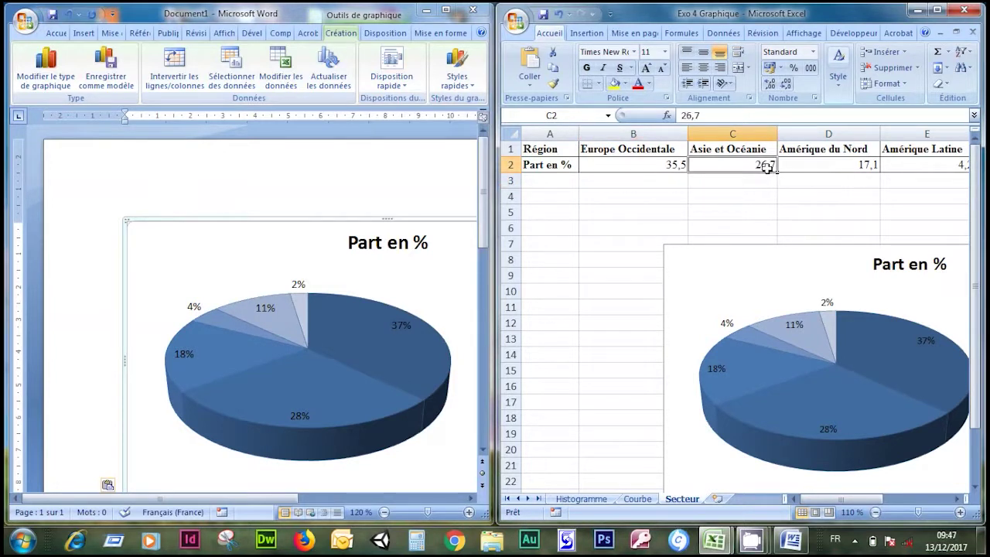
double_click(766, 167)
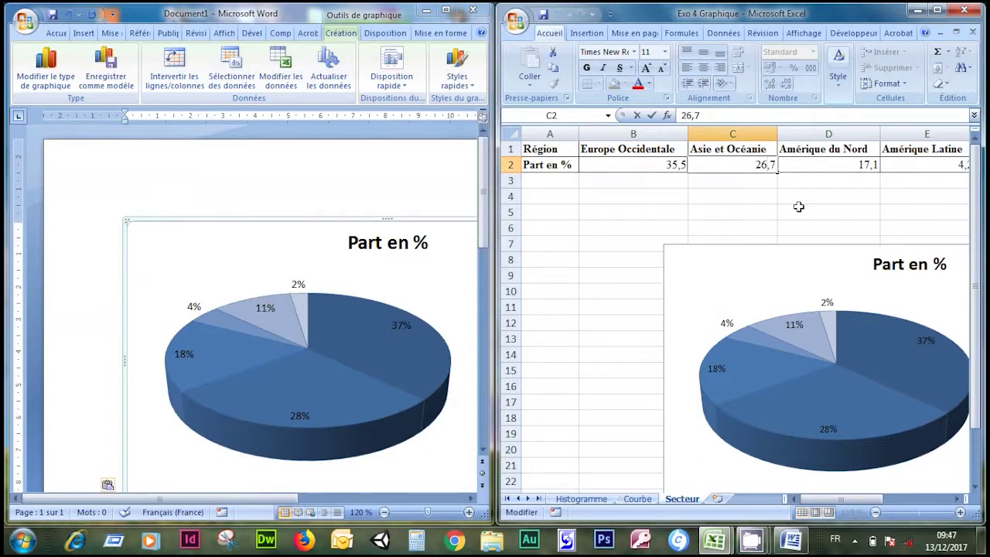
key(BackSpace)
key(BackSpace)
text(30)
key(Return)
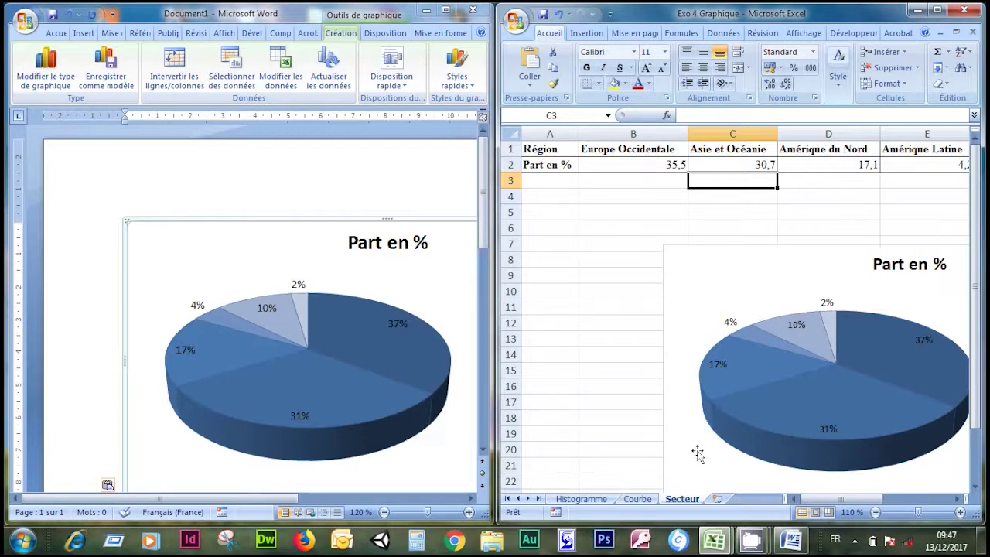
click(546, 293)
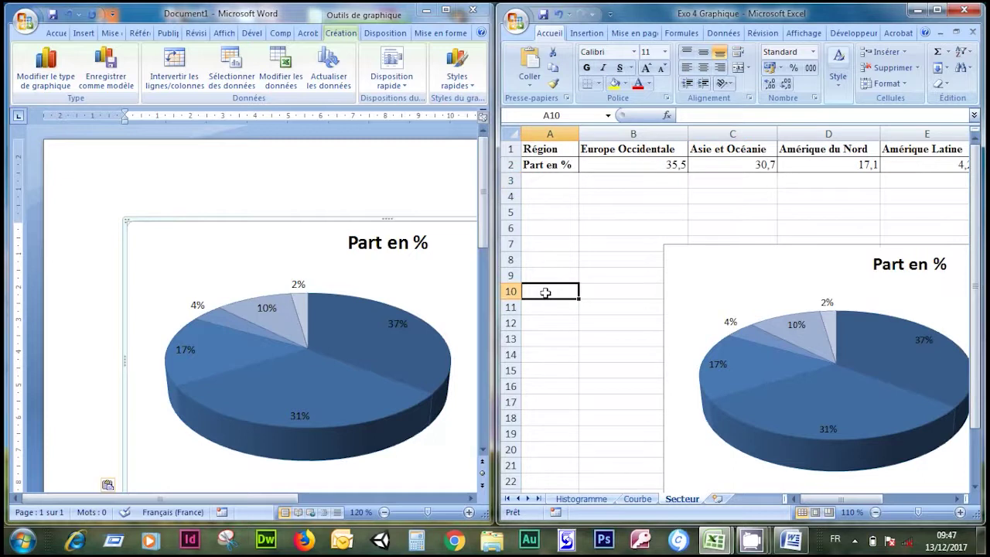